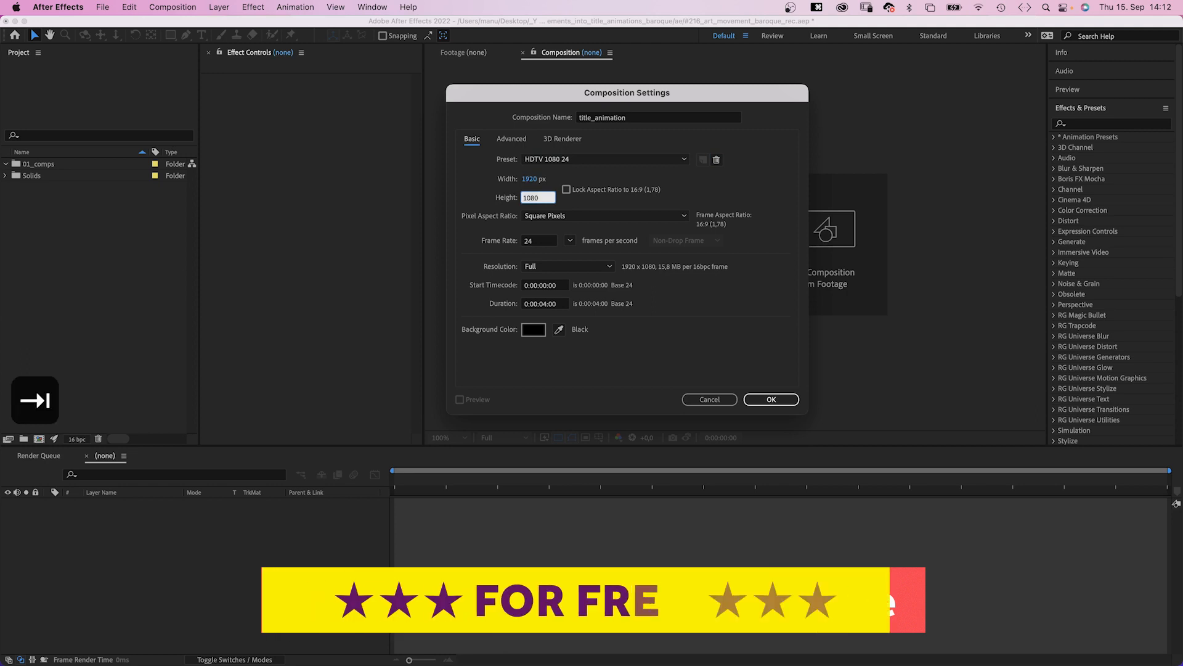
Create the title_animation composition at 1920 x 1080 px, 24 frames per second, with a 4-second duration and black background
key("Tab")
key("Tab")
key("Tab")
key("Tab")
key("Tab")
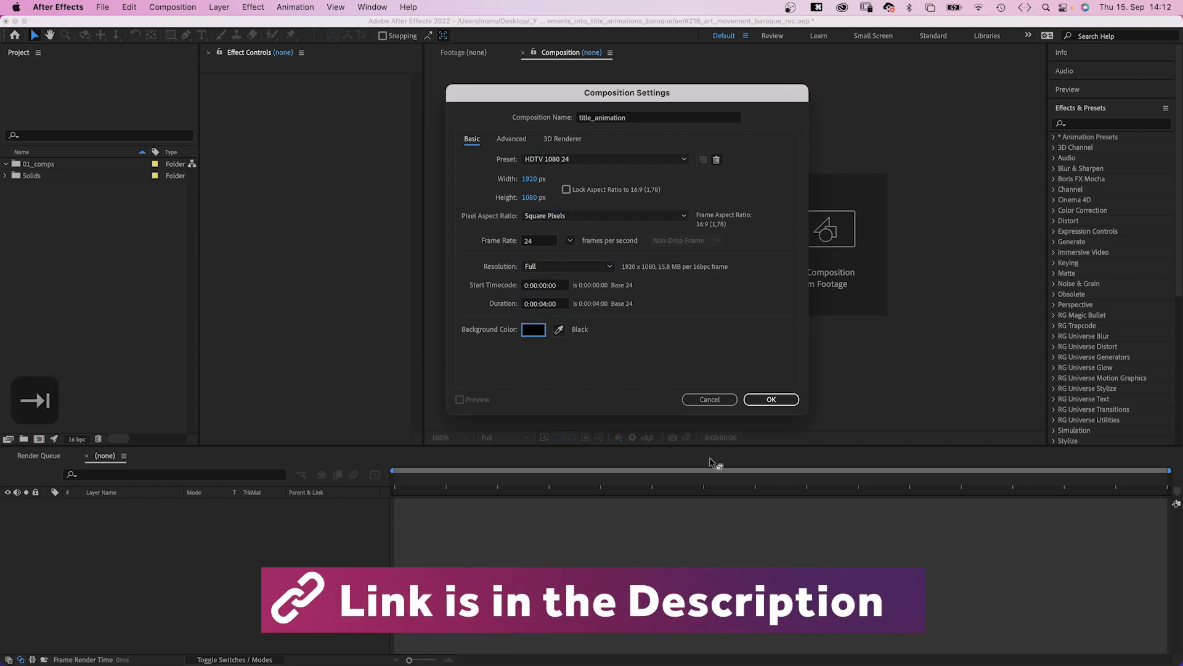
left_click(778, 400)
Create a composition-sized black solid named Background Gradient
key("cmd+y")
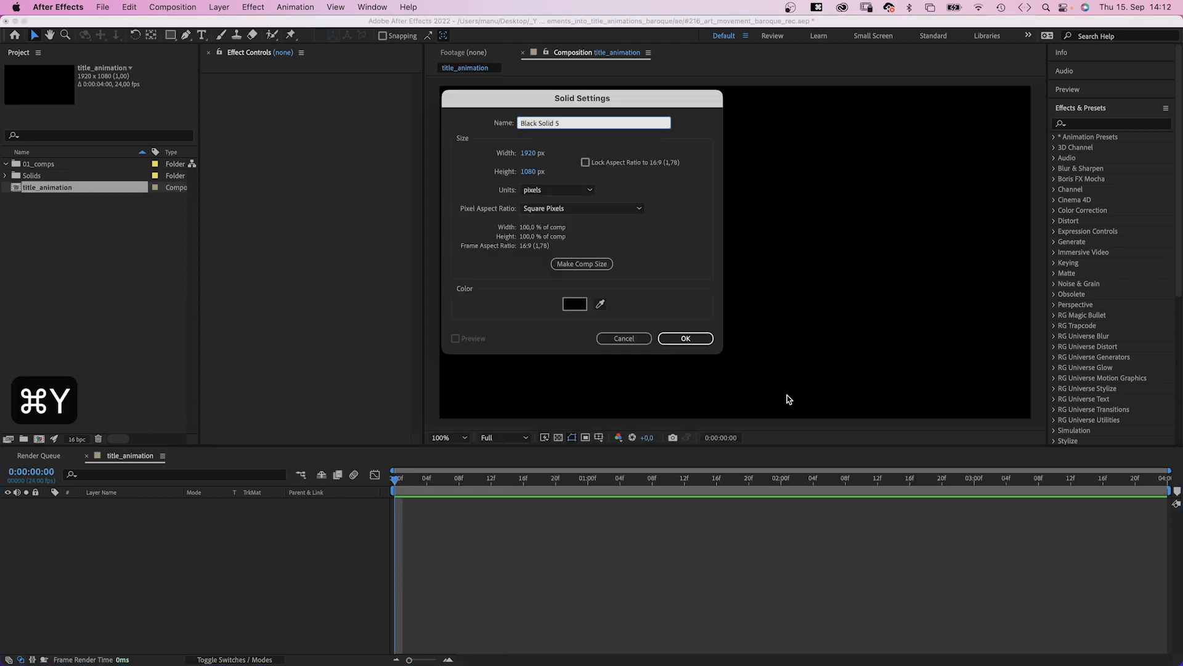
type("Background")
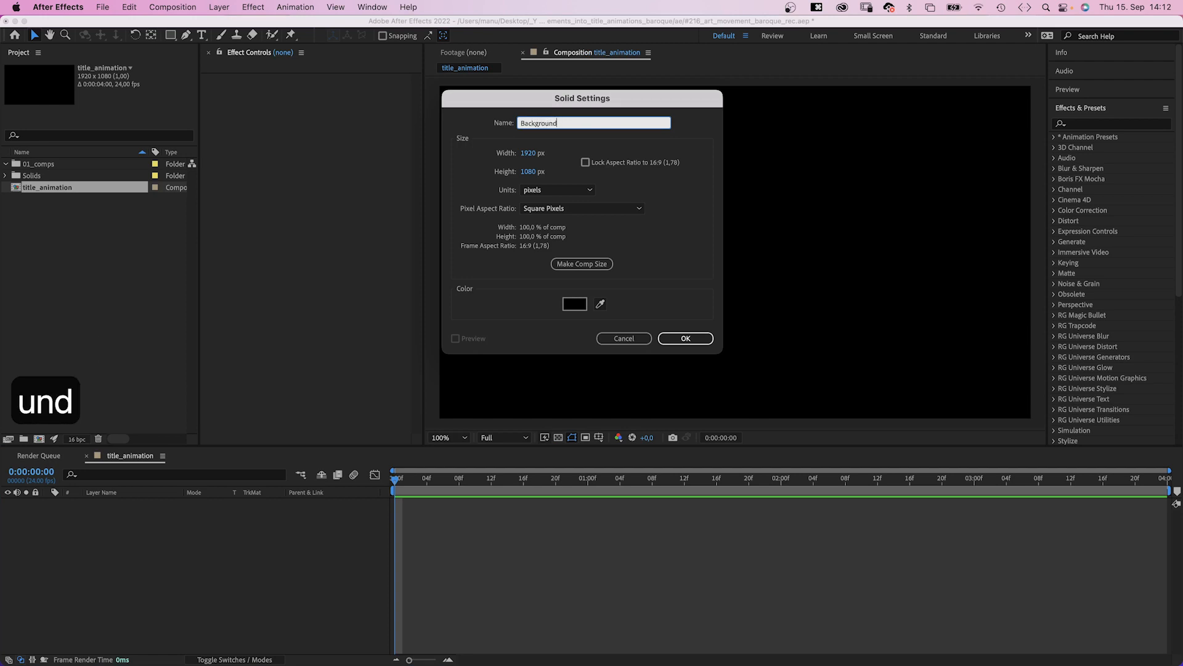
type(" Gradient")
key("Return")
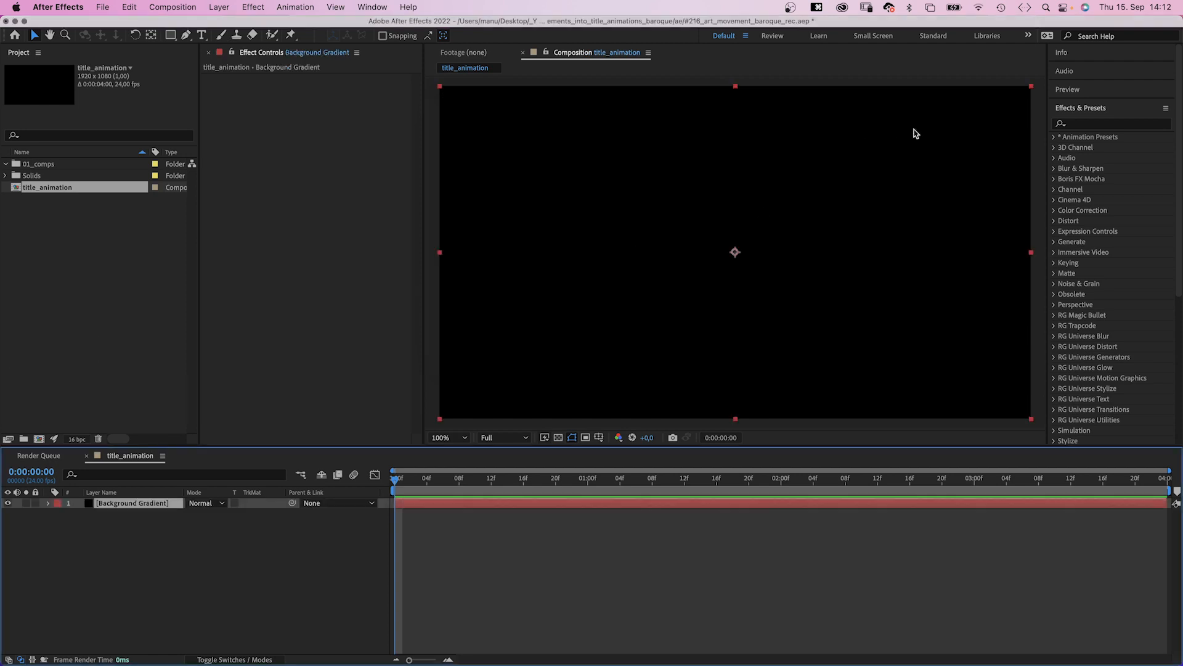
Apply the Gradient Ramp effect to the Background Gradient layer
left_click(1077, 125)
type("Gradient Ram")
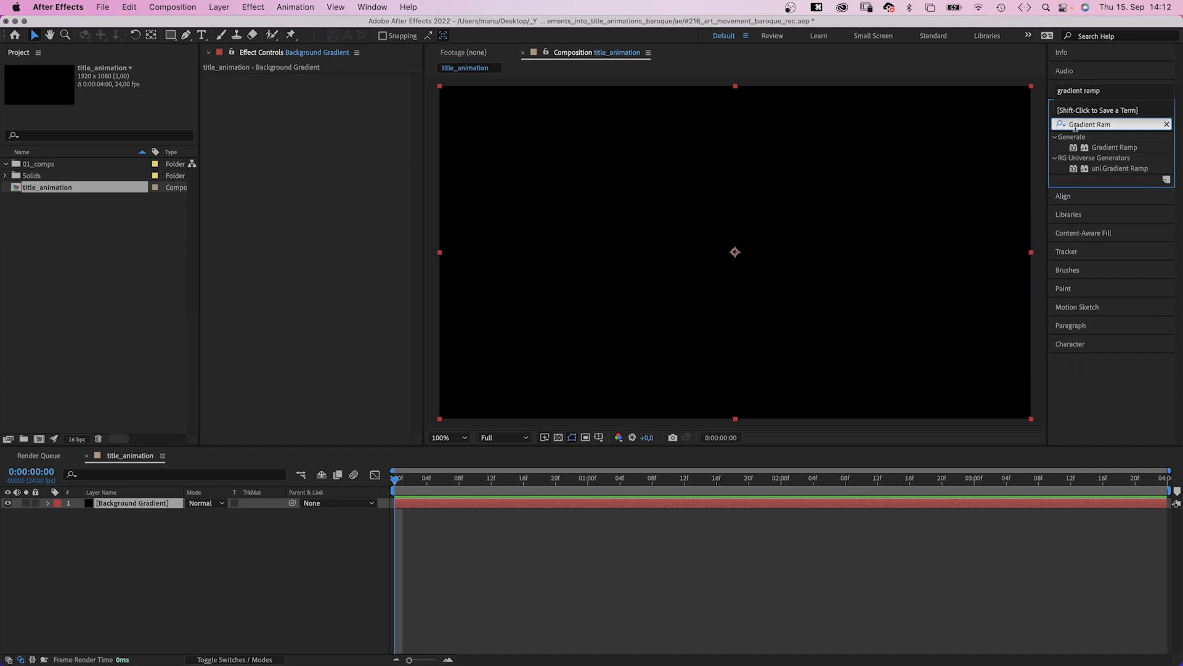
left_click_drag(1112, 147, 255, 185)
Set the Gradient Ramp's start color to dark purple 382769 and its end color to coral red FF404A
left_click(327, 100)
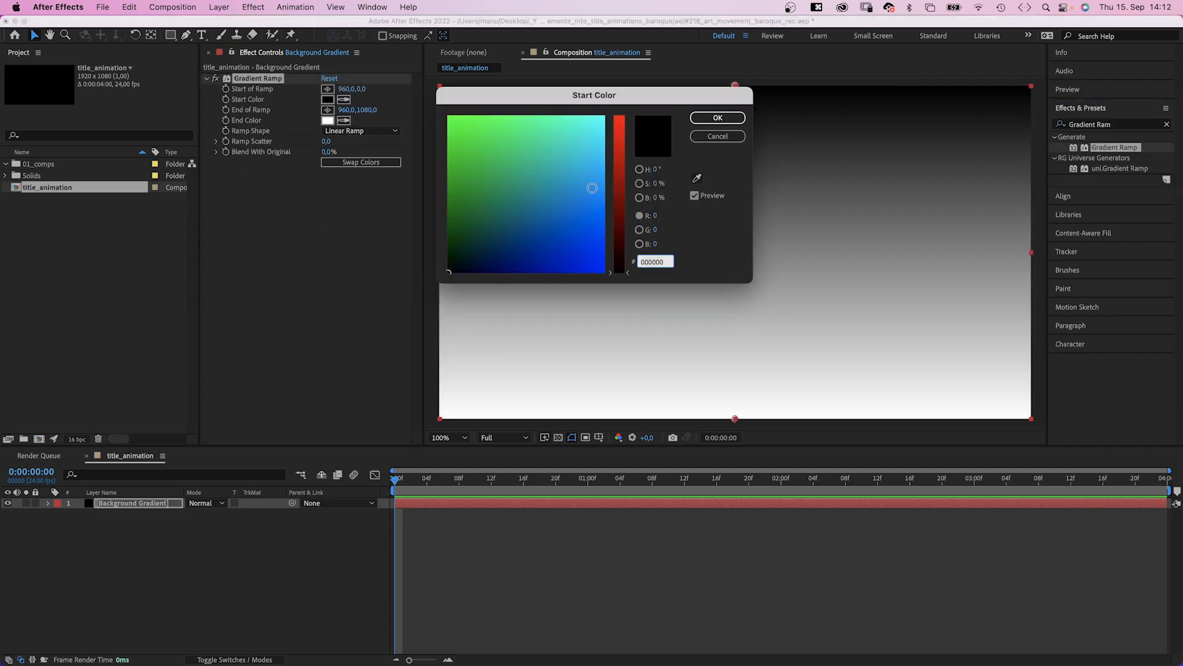
left_click(619, 238)
left_click(514, 252)
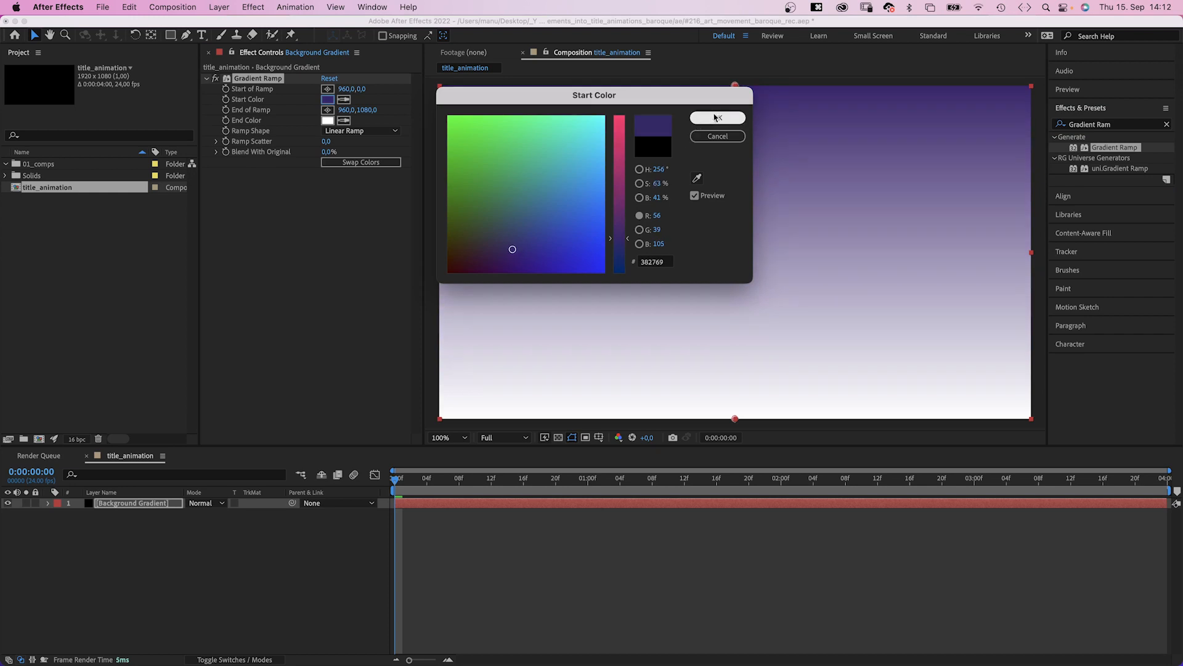
left_click(718, 117)
left_click(327, 120)
left_click(494, 233)
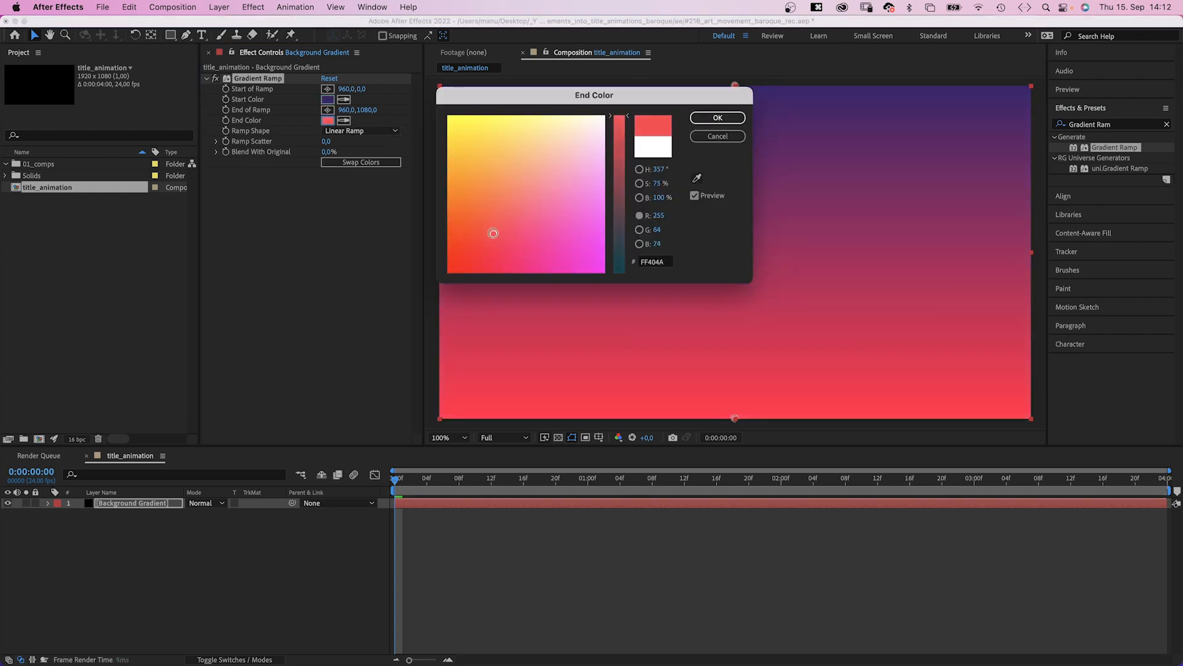
left_click(716, 119)
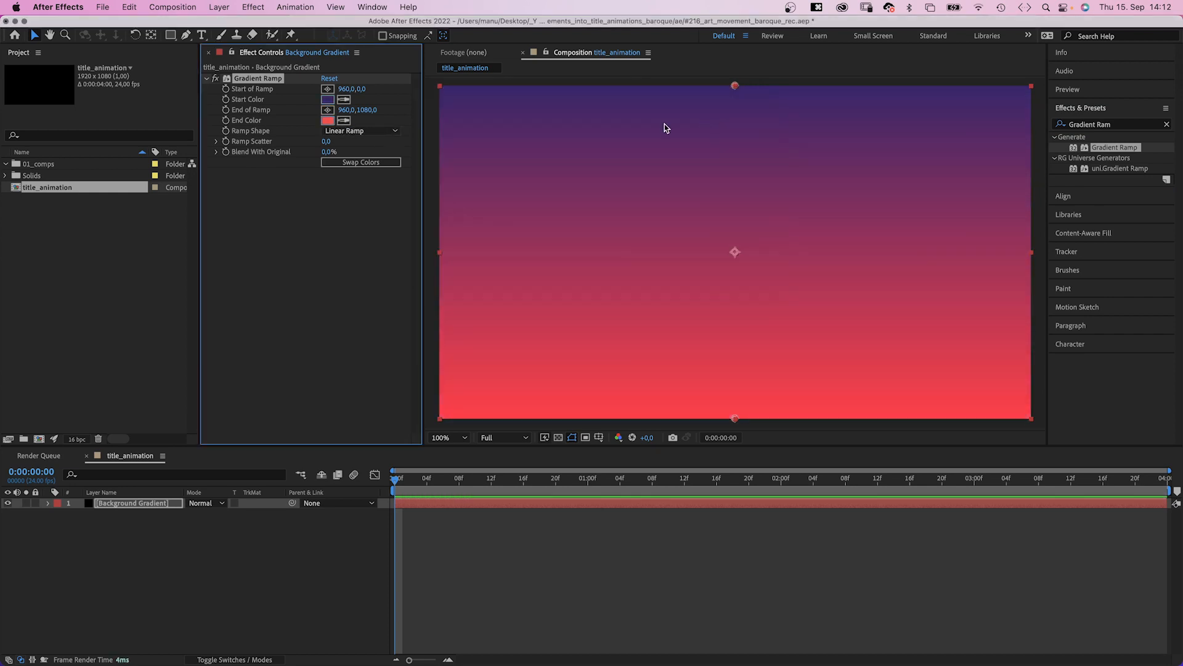
Place the ramp's start at about 924, 1098 and its end at about 596, -14, and raise Ramp Scatter to 23.8
left_click(328, 88)
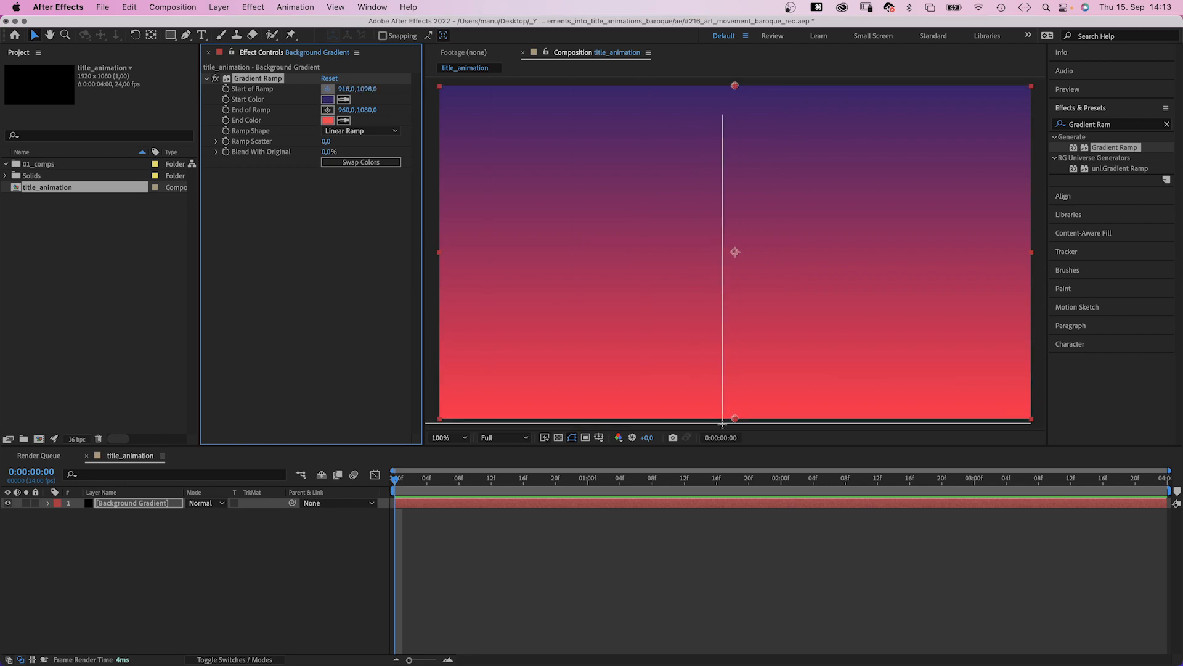
left_click(724, 424)
left_click(327, 110)
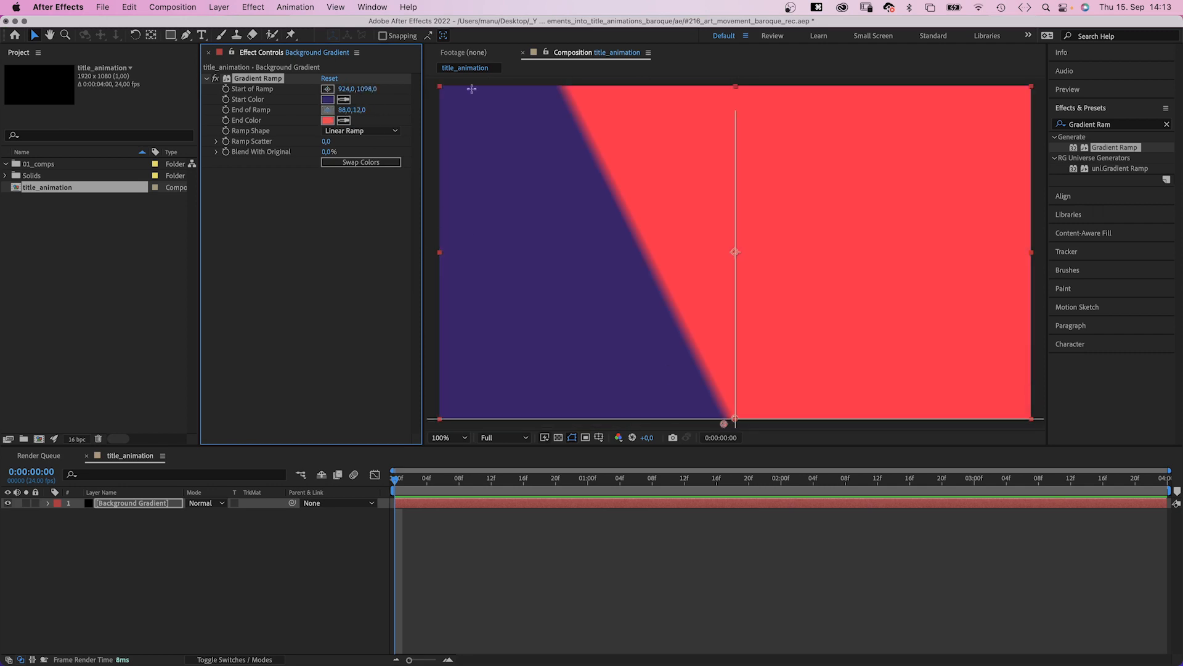
left_click(623, 82)
left_click_drag(326, 142, 466, 133)
Apply the Posterize effect to the Background Gradient layer with its level set to 50
left_click(1107, 126)
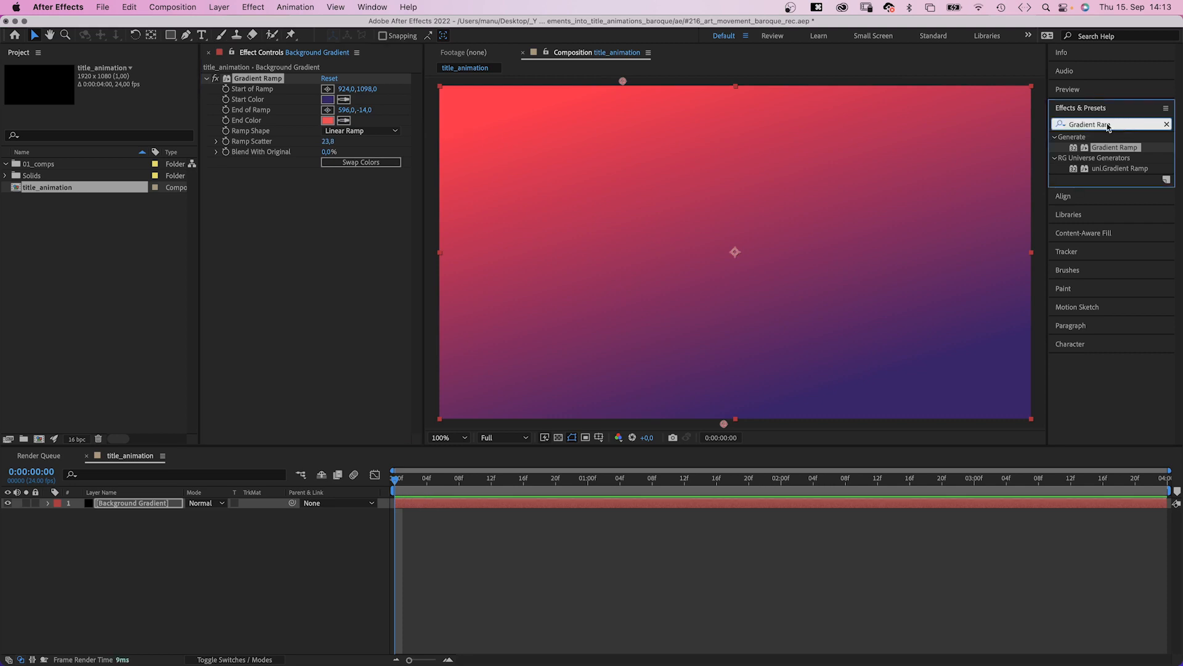
type("Posterize")
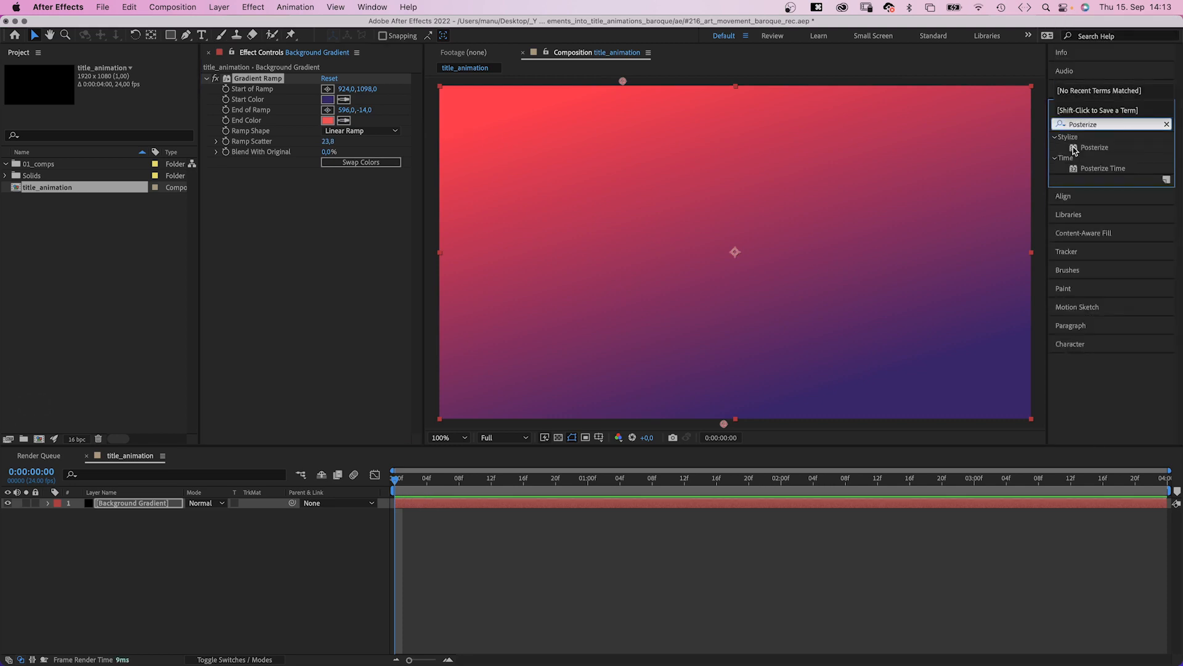
left_click_drag(1075, 150, 327, 275)
left_click(325, 184)
type("50")
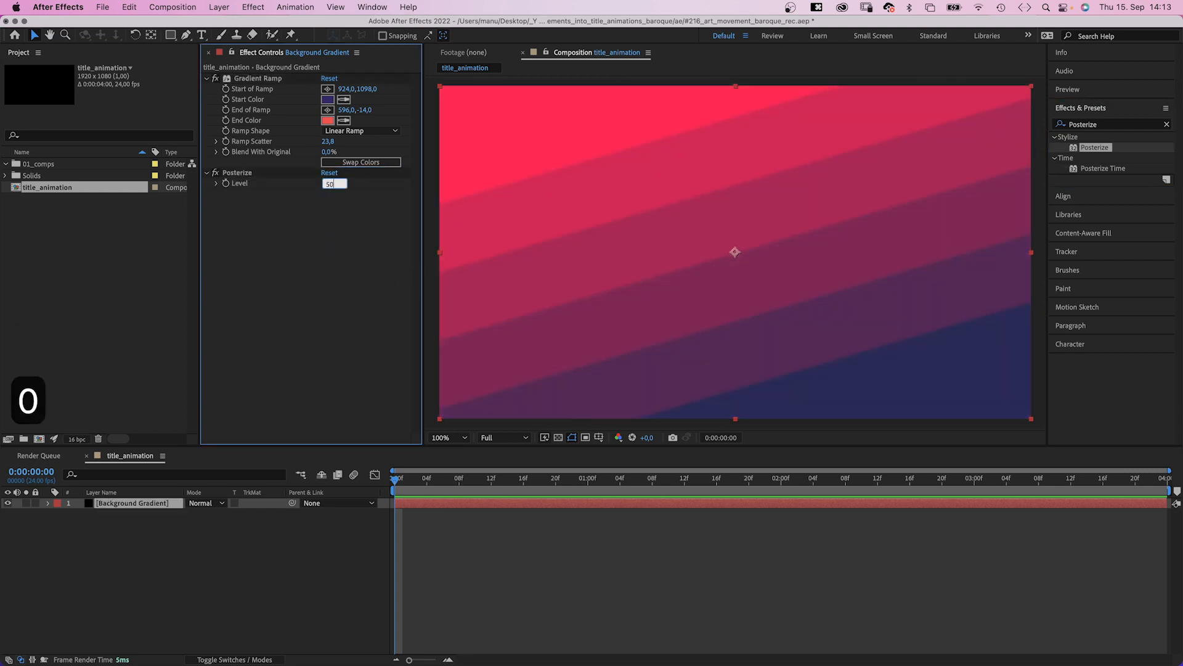
key("Return")
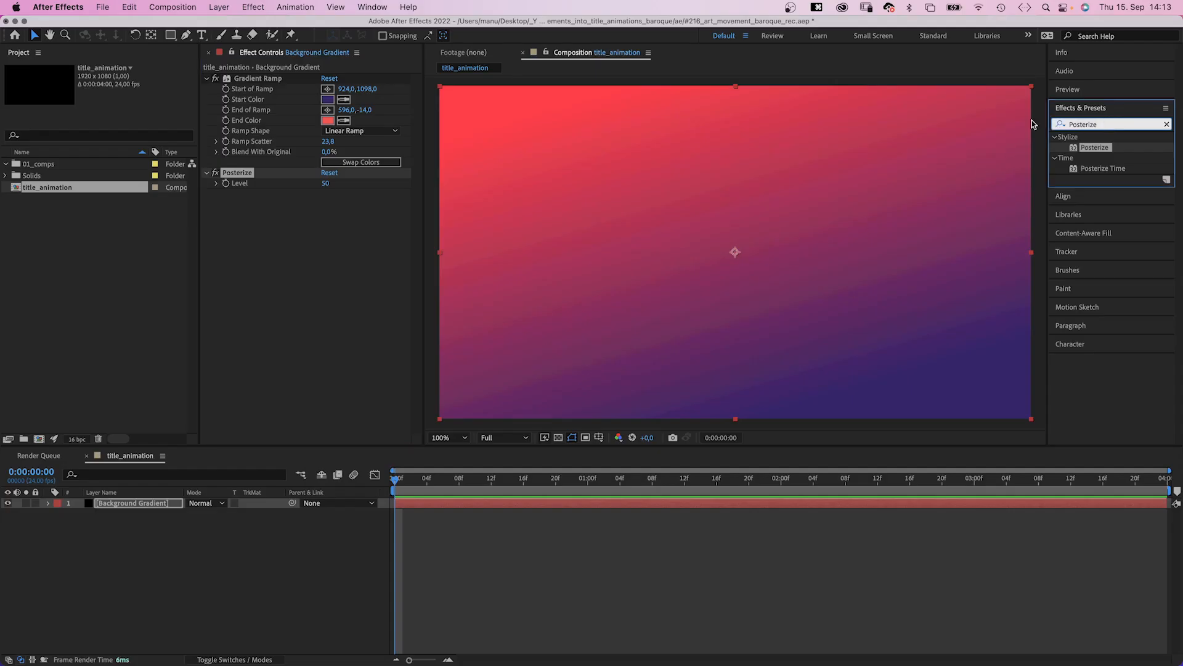
Apply Turbulent Displace to the Background Gradient layer with an amount of 150
left_click(1085, 123)
type("turbulent")
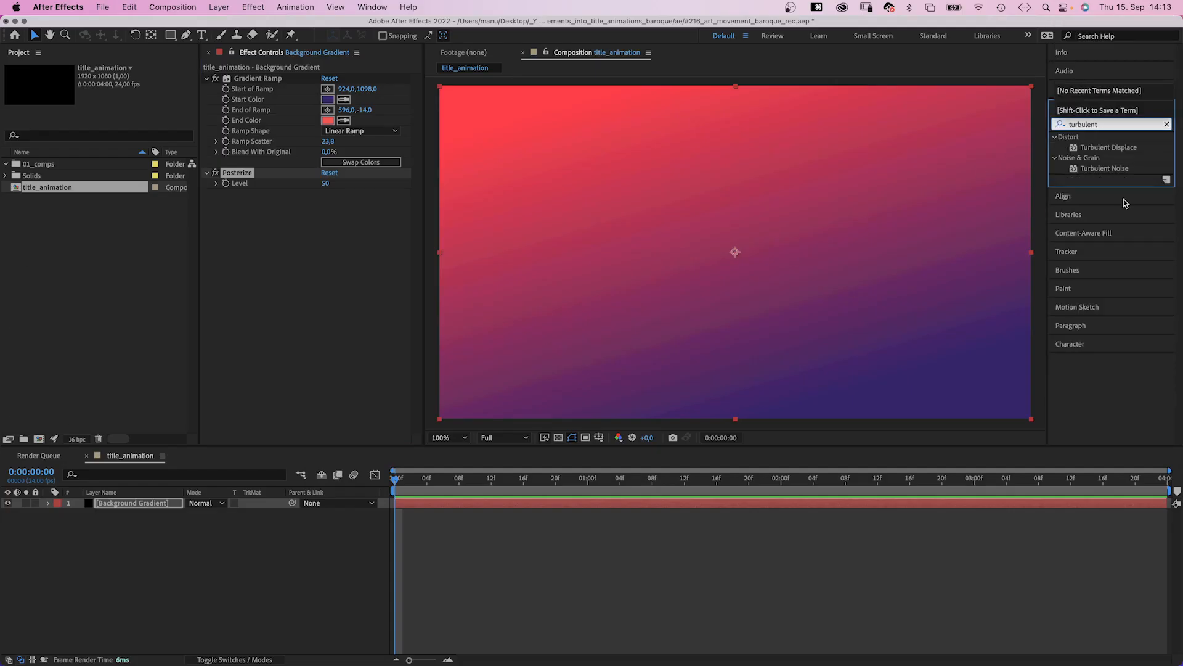
left_click_drag(1079, 151, 258, 291)
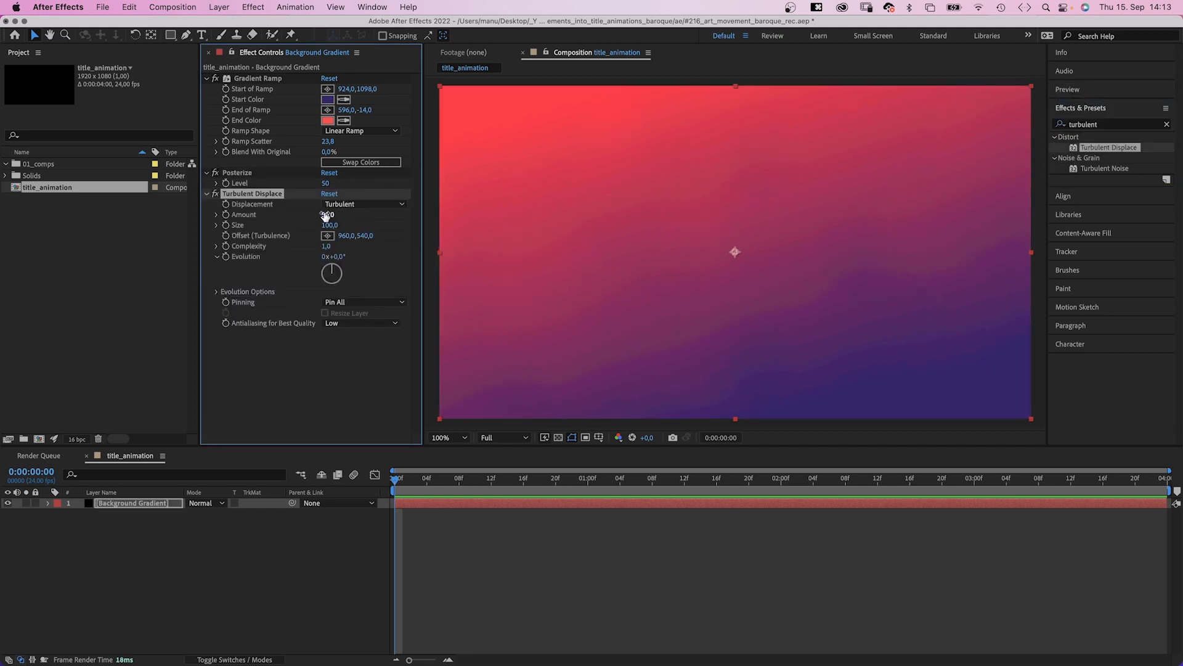
type("150")
key("Return")
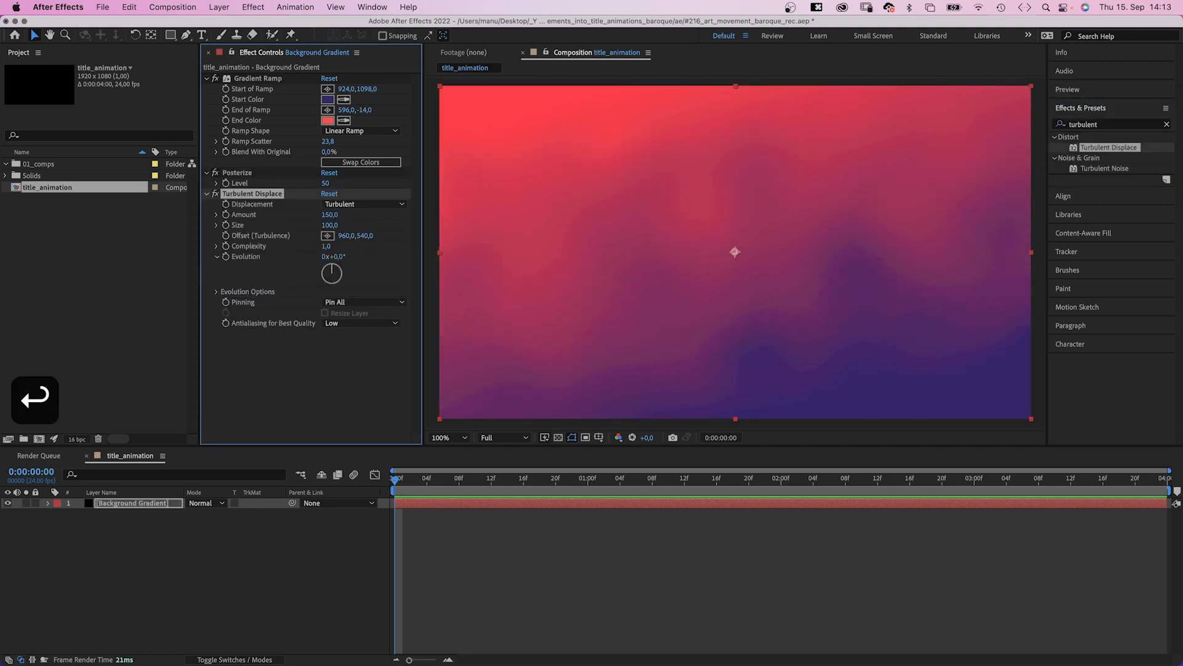
Set the Turbulent Displace size to 130 and its complexity to 10
left_click(321, 226)
type("130")
key("Return")
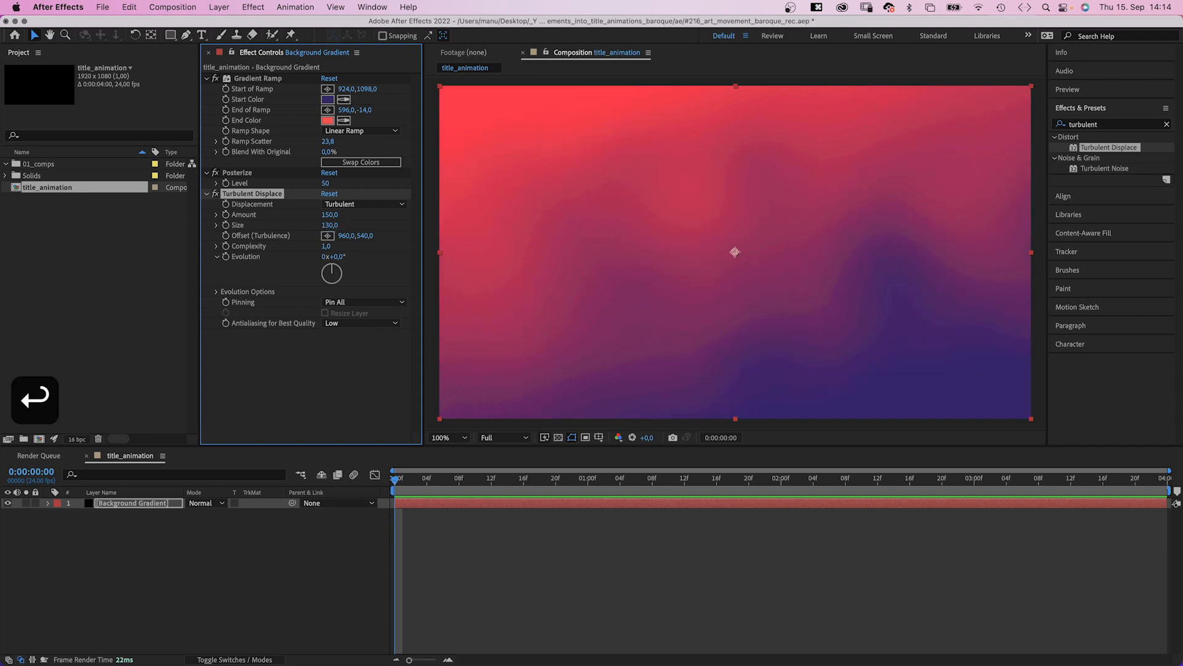
left_click(325, 246)
type("10")
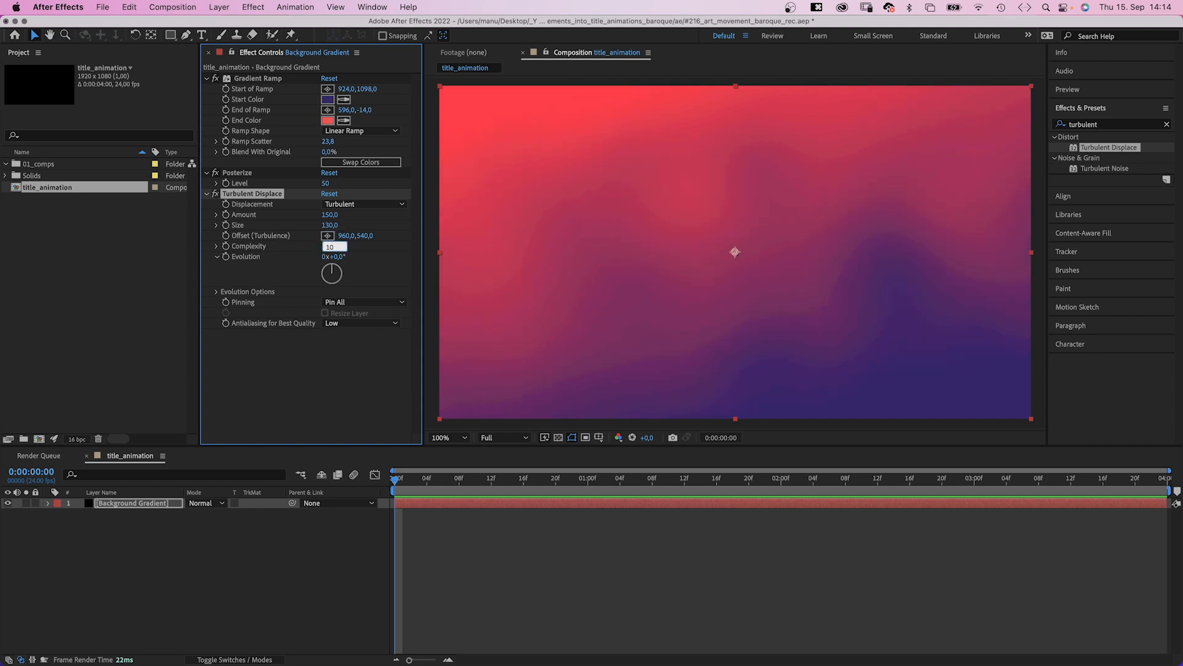
key("Return")
Duplicate the Turbulent Displace effect and set the copy's amount to 10 and complexity to 6
key("super+d")
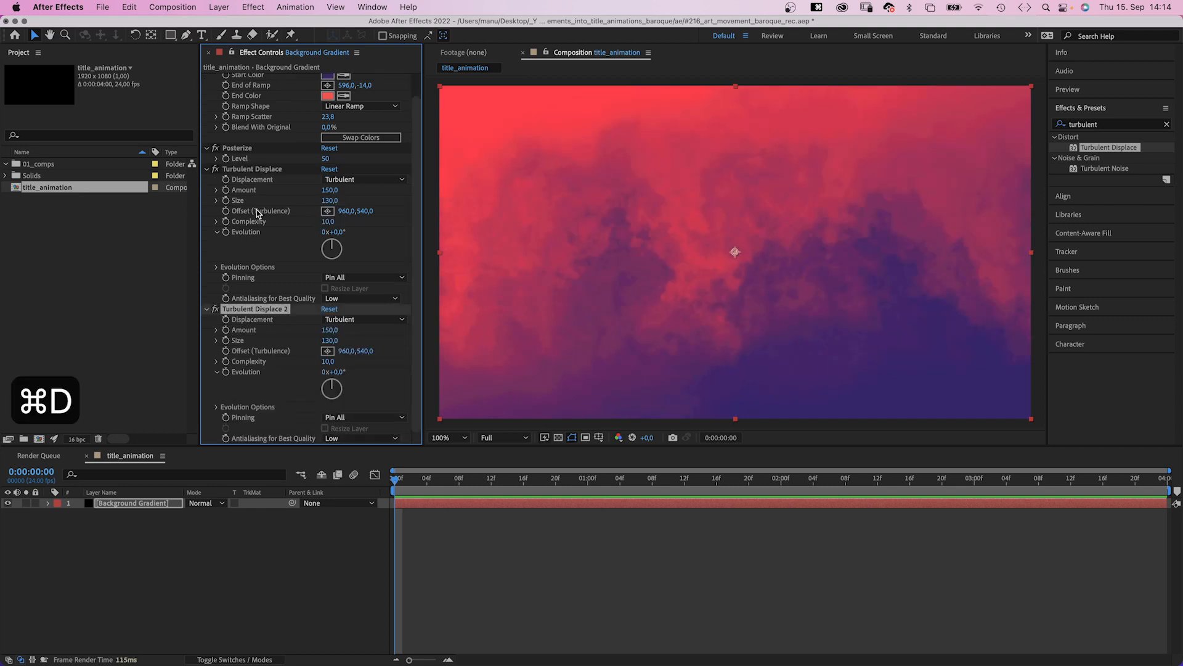
type("10")
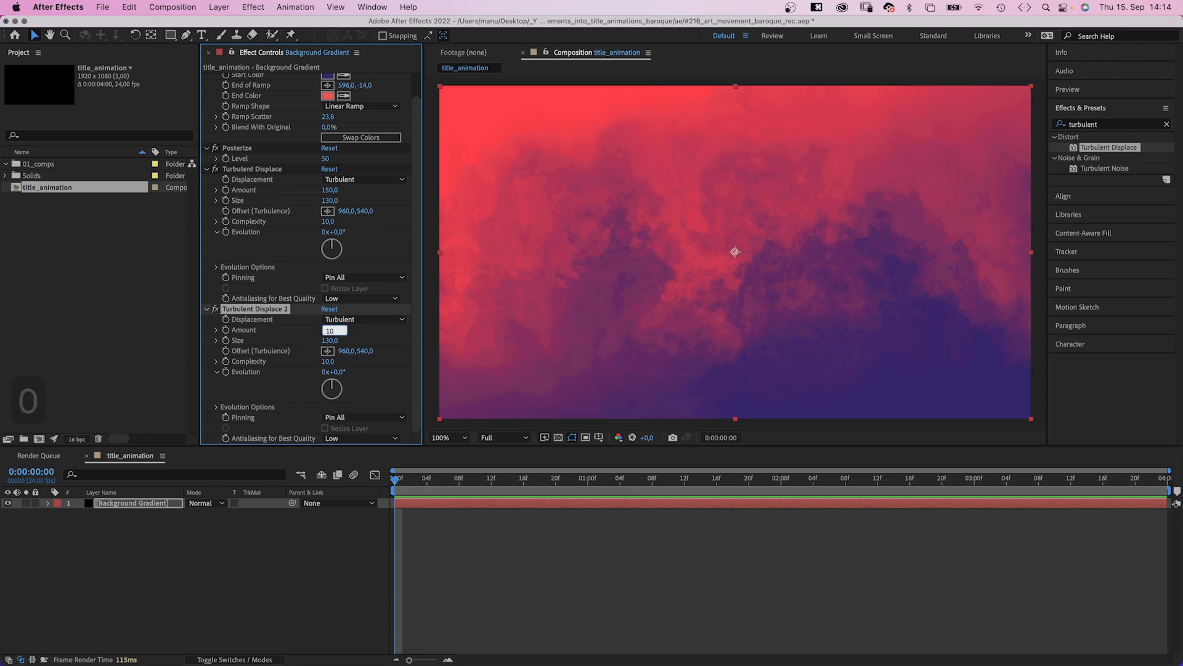
key("Return")
type("6")
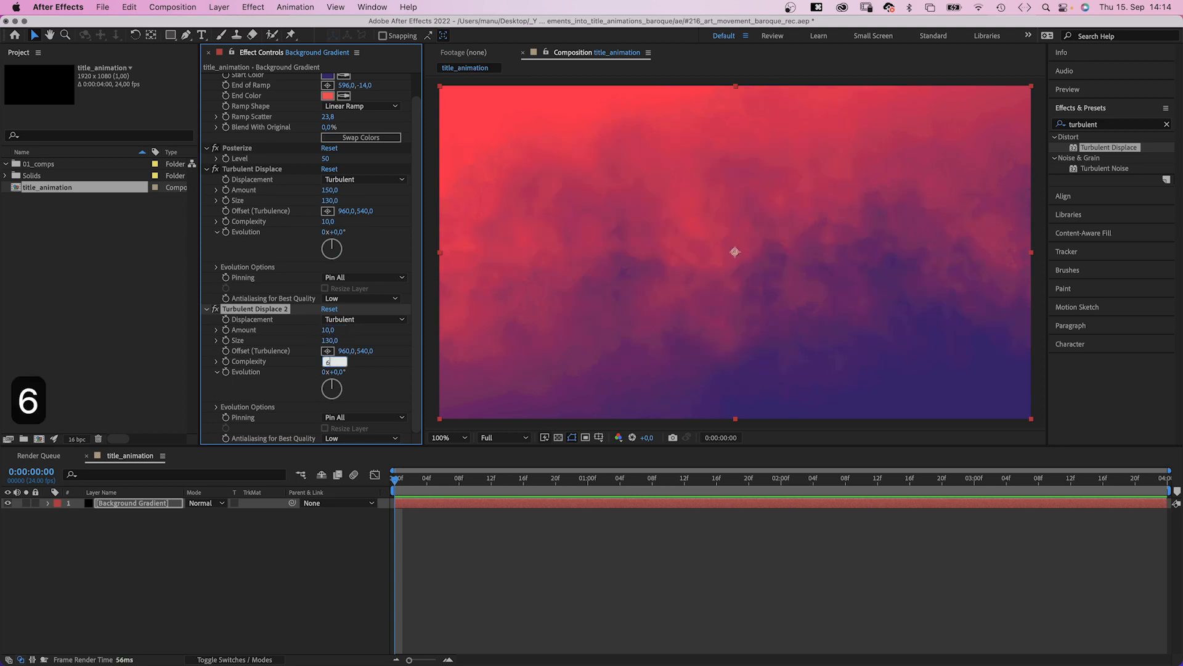
key("Return")
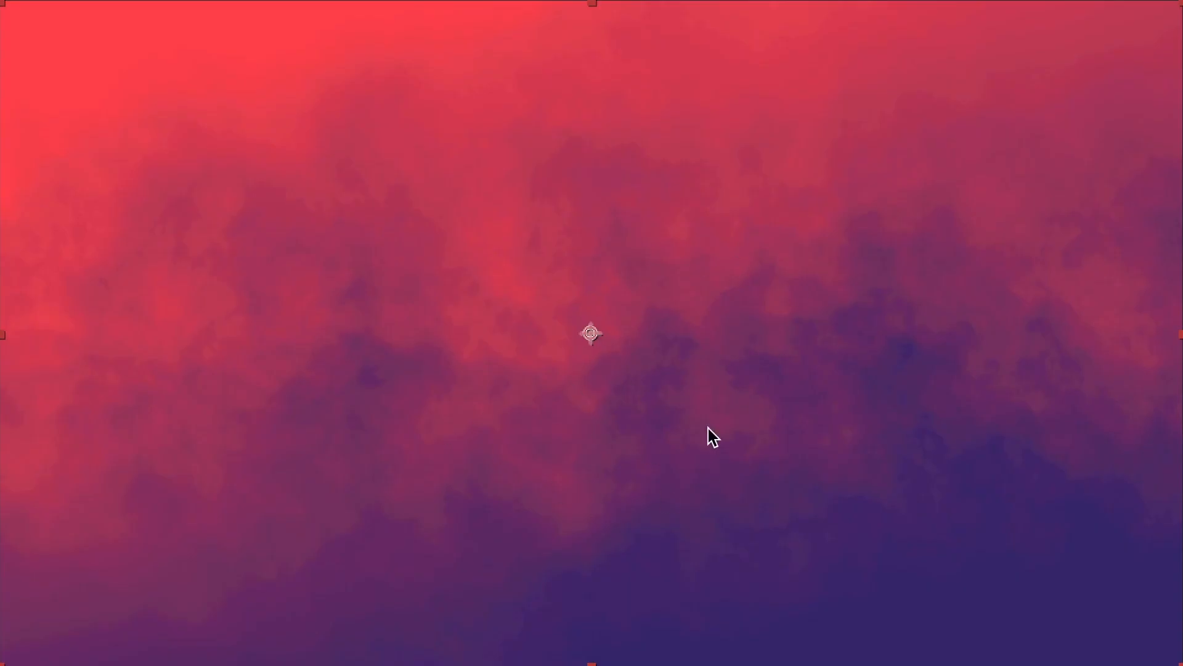
Create a composition-sized black solid named Background Blue above the gradient layer
key("super+y")
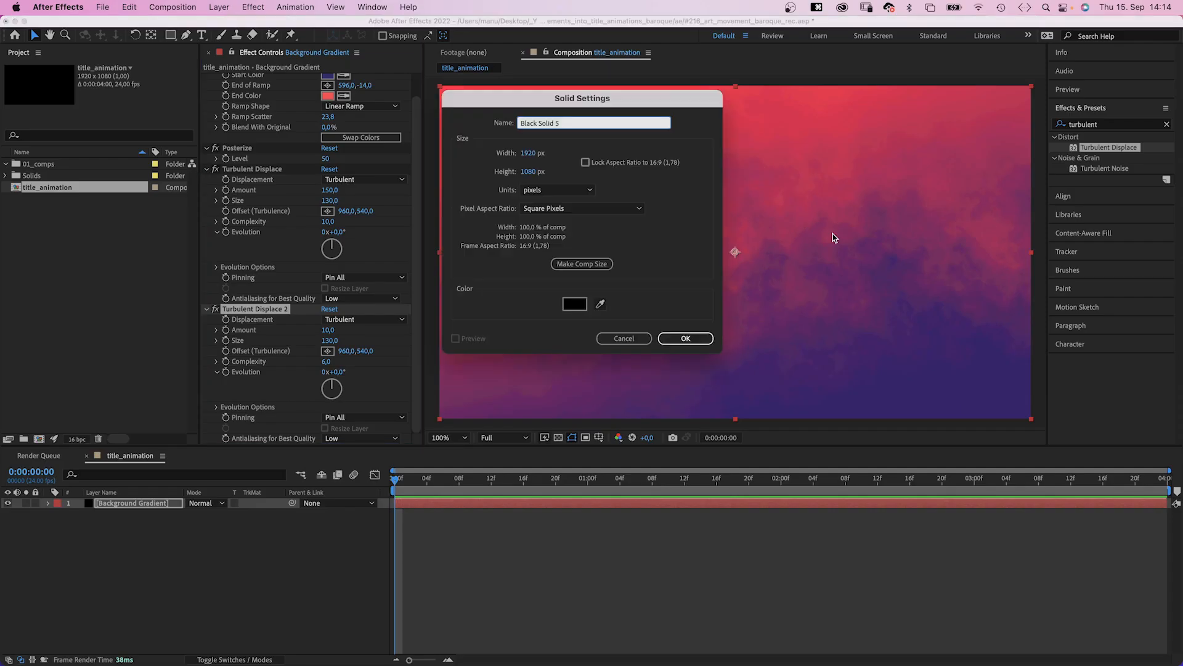
type("Background Blue")
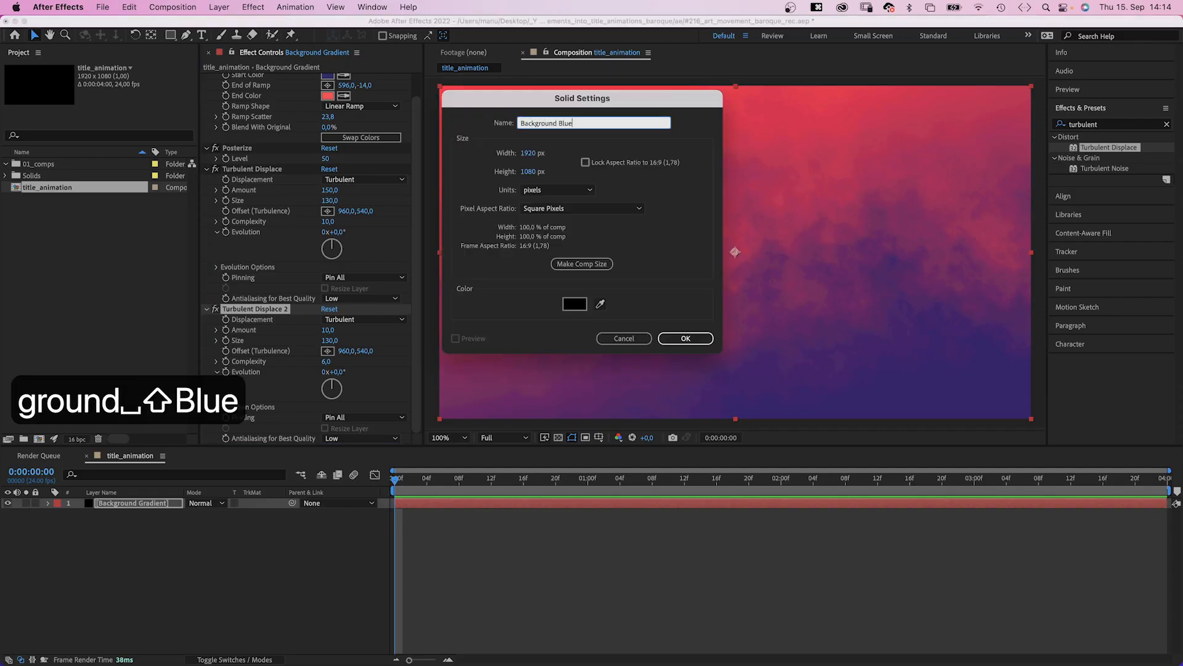
key("Return")
Apply Fractal Noise to the Background Blue layer with contrast 380 and brightness -5
left_click(1099, 126)
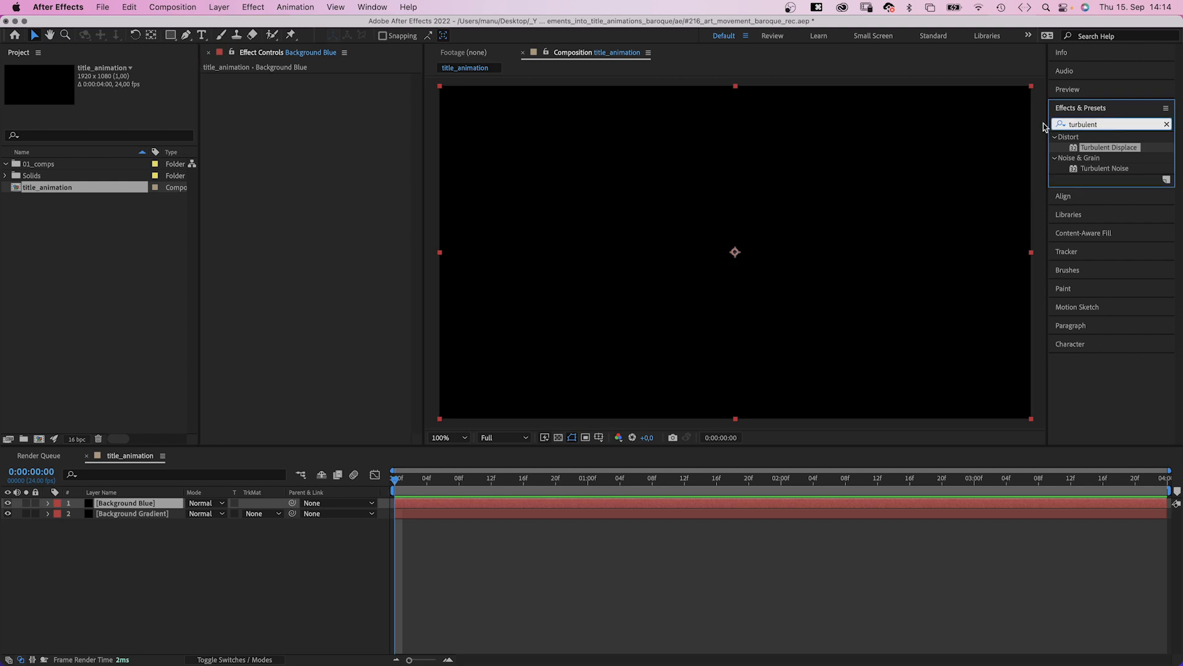
type("Fractal Noise")
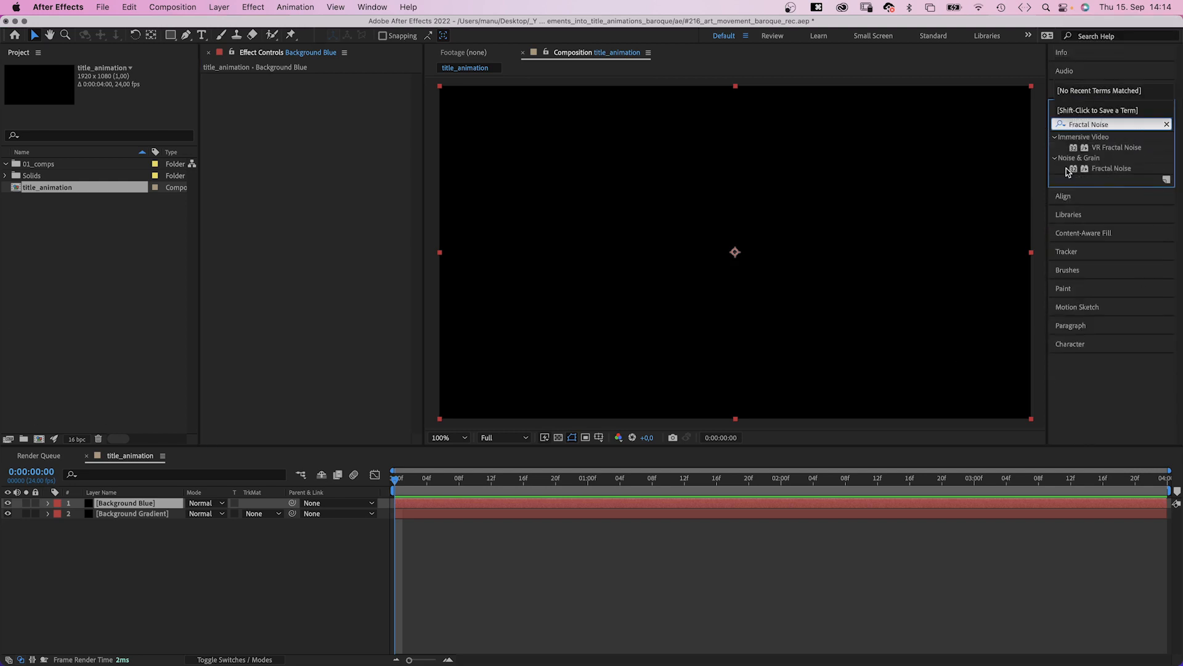
left_click_drag(1110, 168, 289, 238)
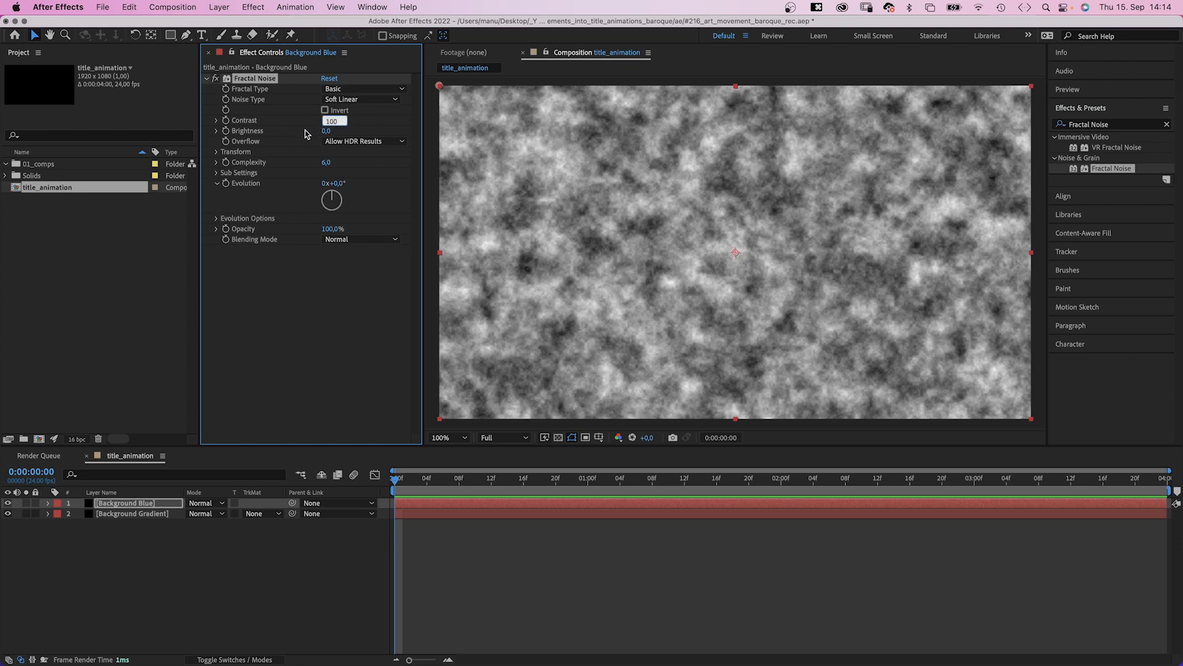
type("380")
key("Return")
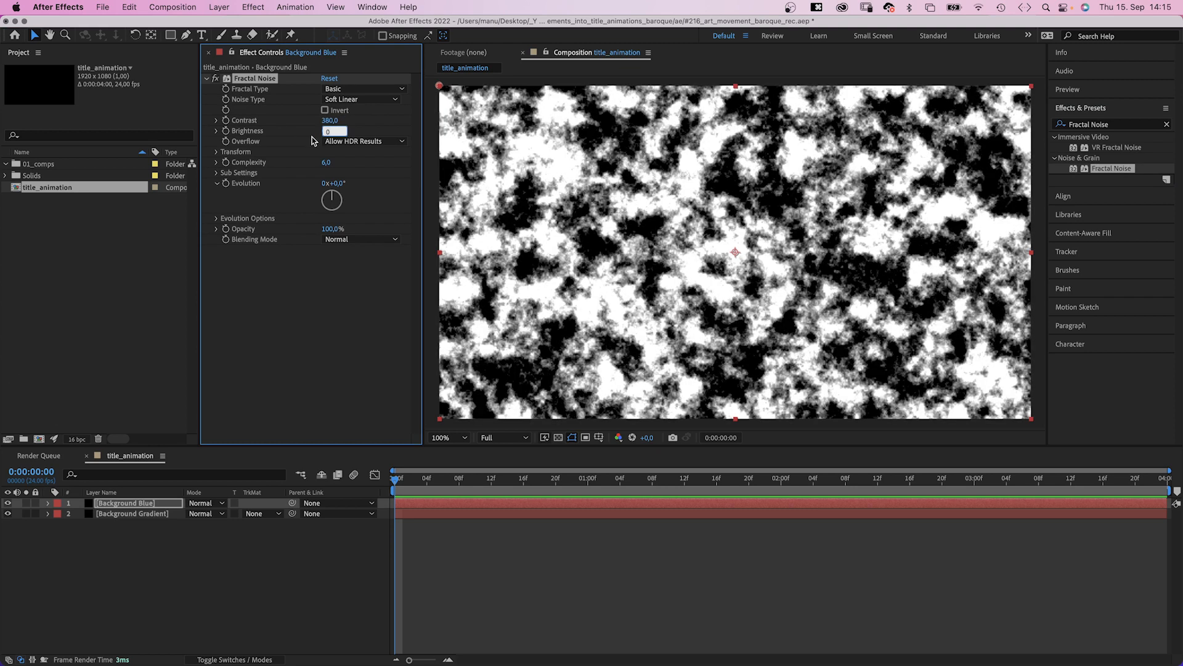
type("-5")
key("Return")
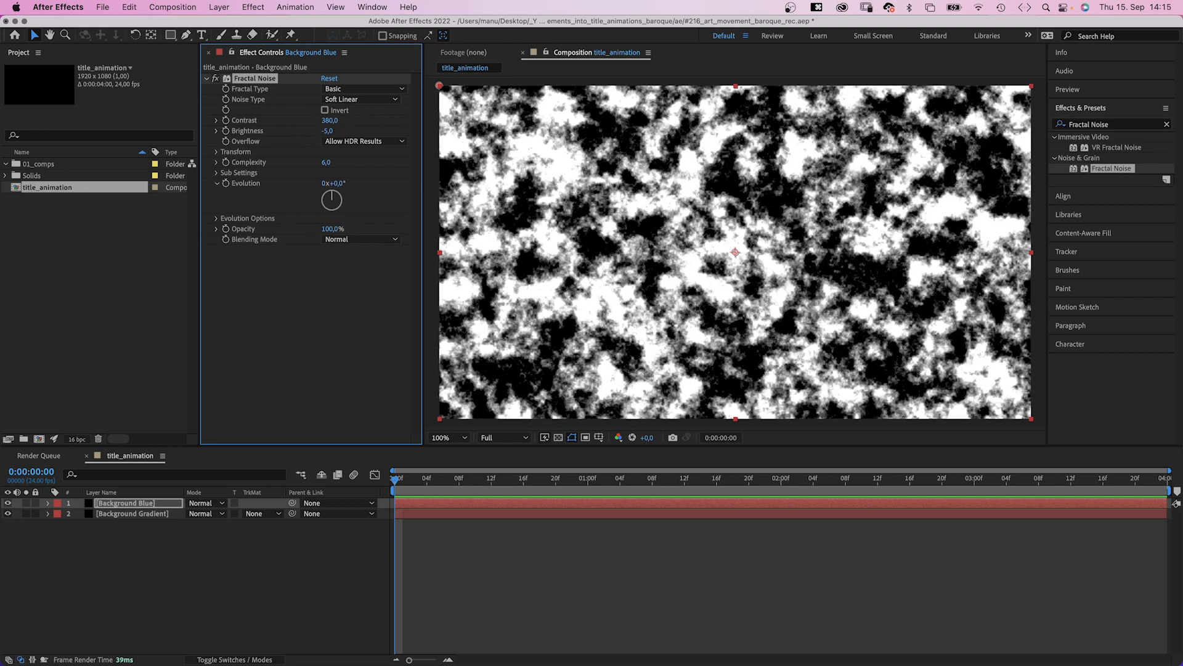
Set the Fractal Noise scale to 1900 and its complexity to 3
left_click(216, 152)
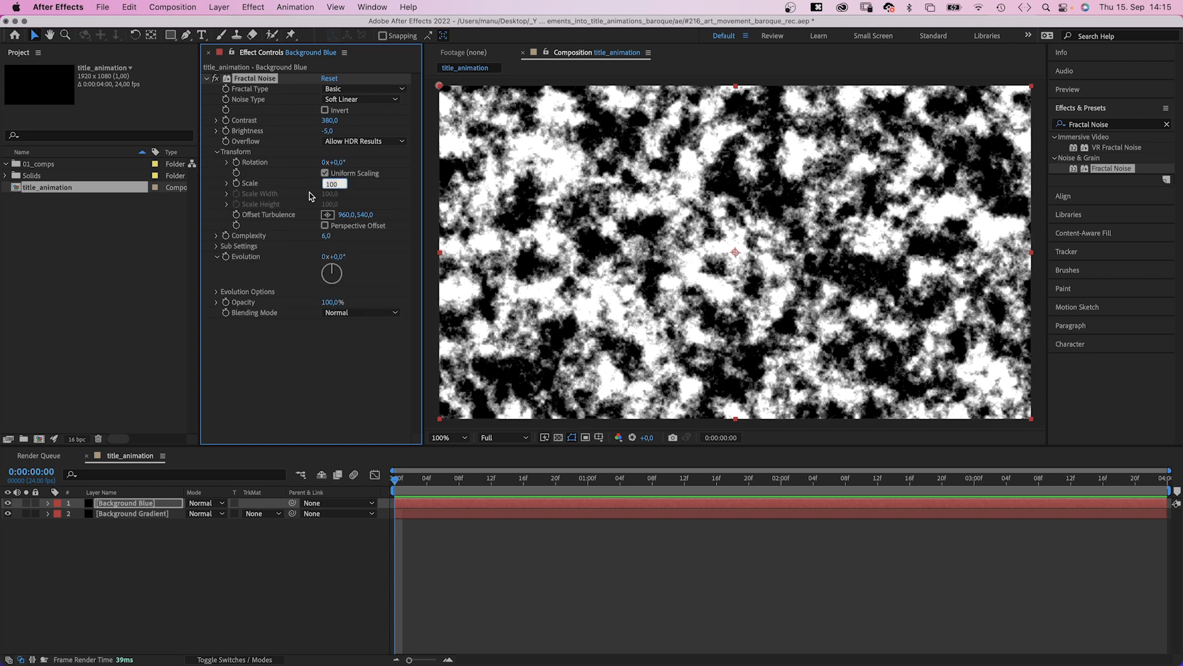
type("1900")
key("Return")
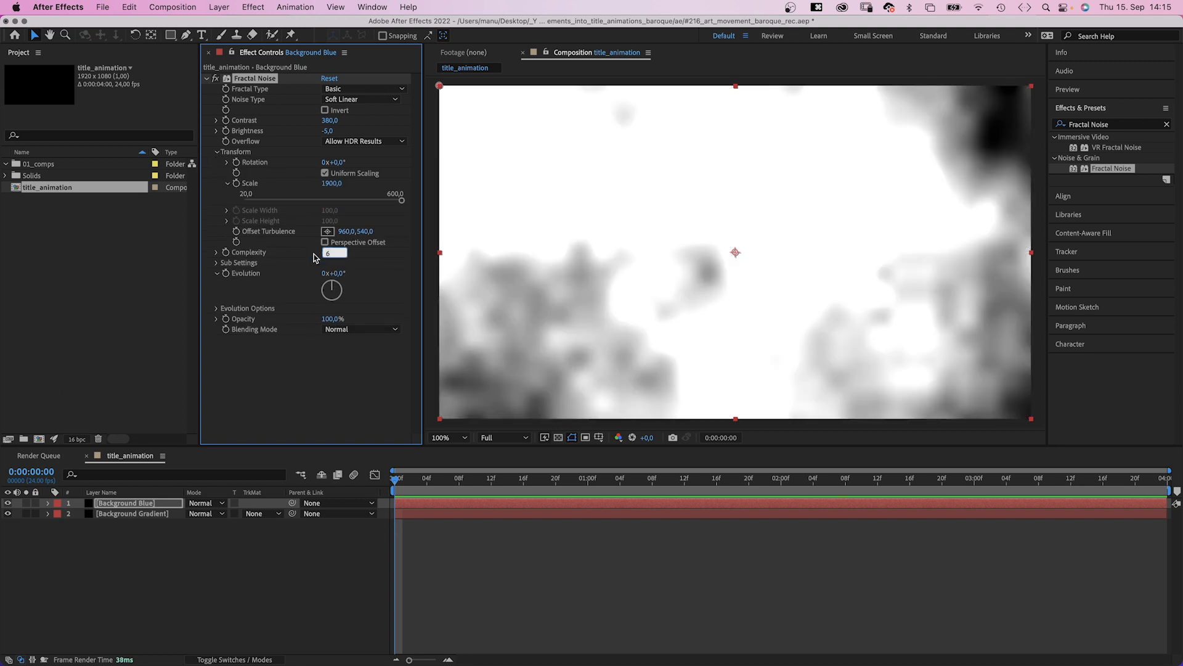
type("3")
key("Return")
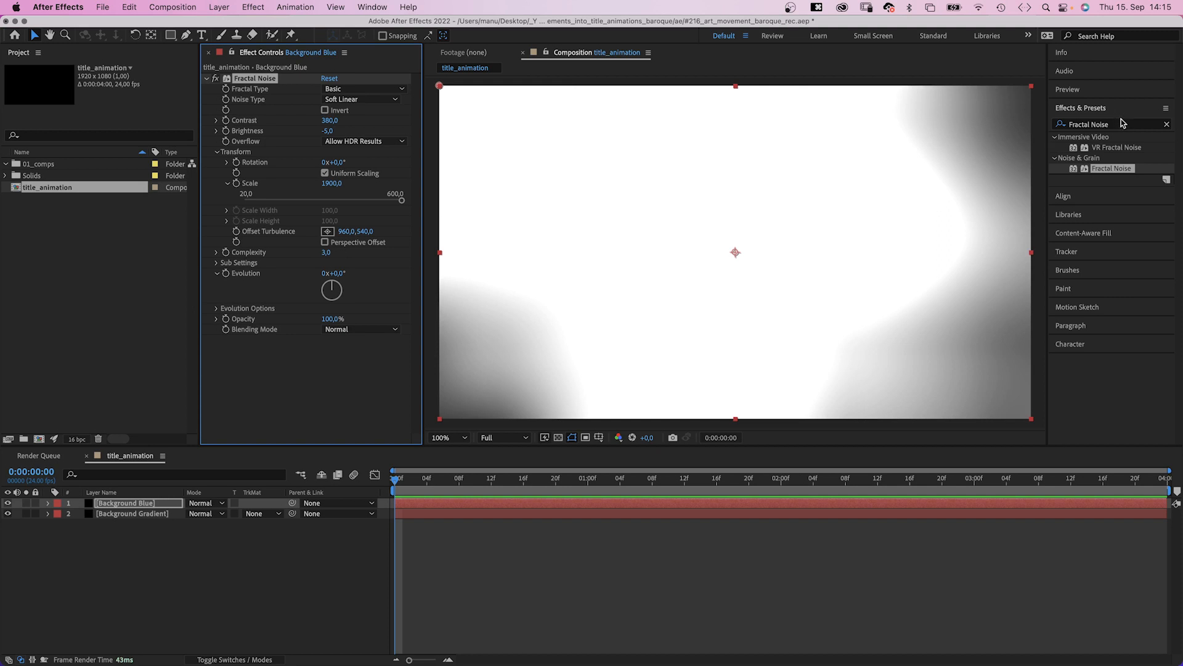
Apply Turbulent Displace to the Background Blue layer with amount 250, size 40 and complexity 10
left_click(1121, 122)
type("turb")
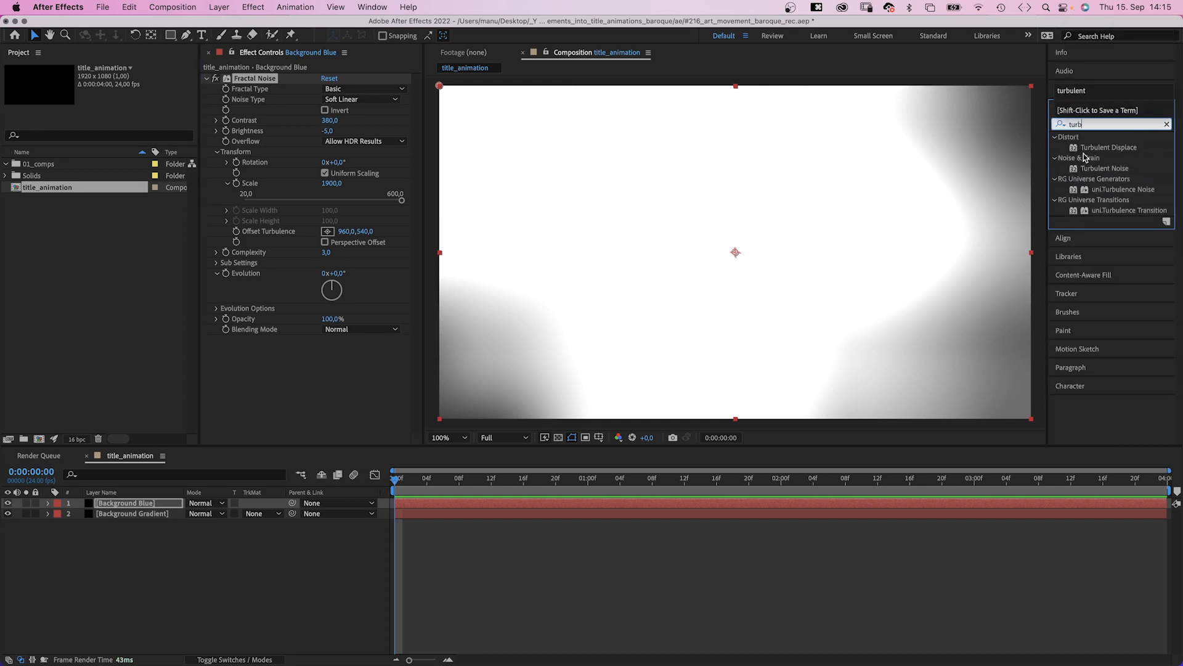
left_click_drag(1090, 148, 226, 408)
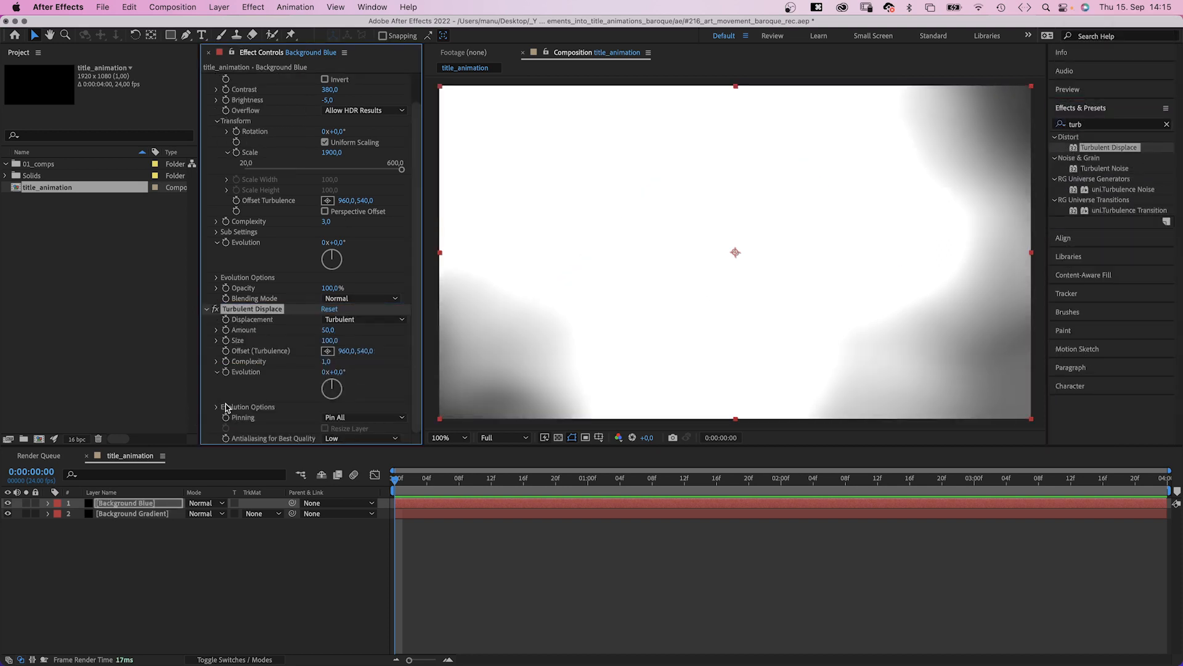
type("250")
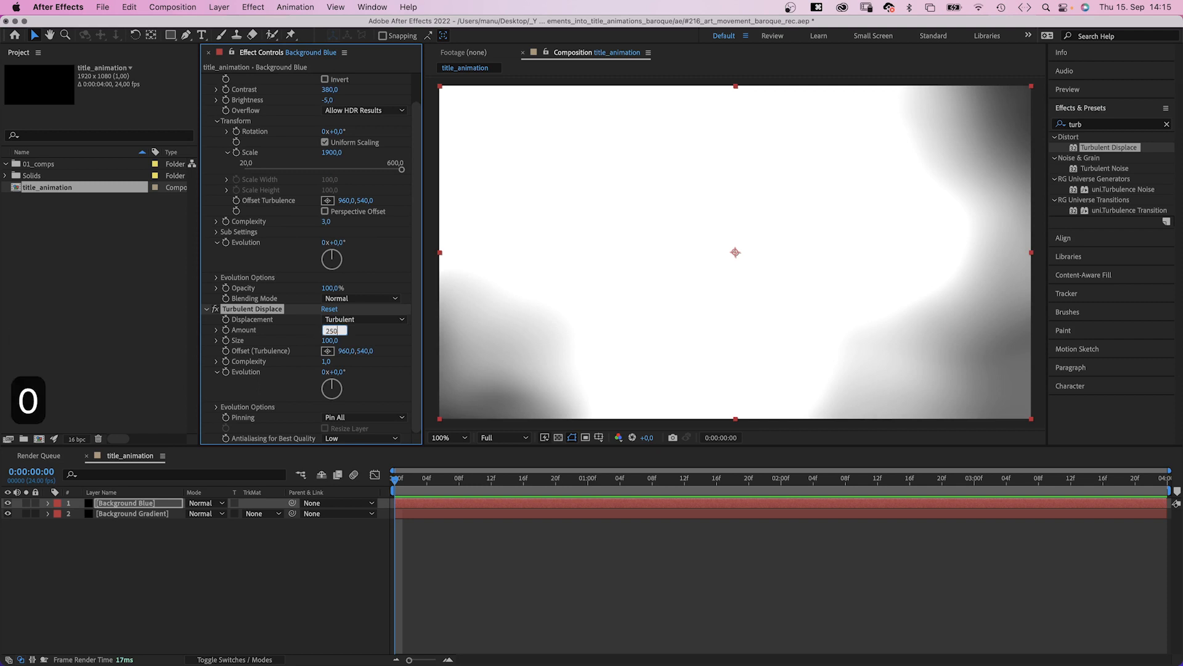
key("Return")
left_click(330, 341)
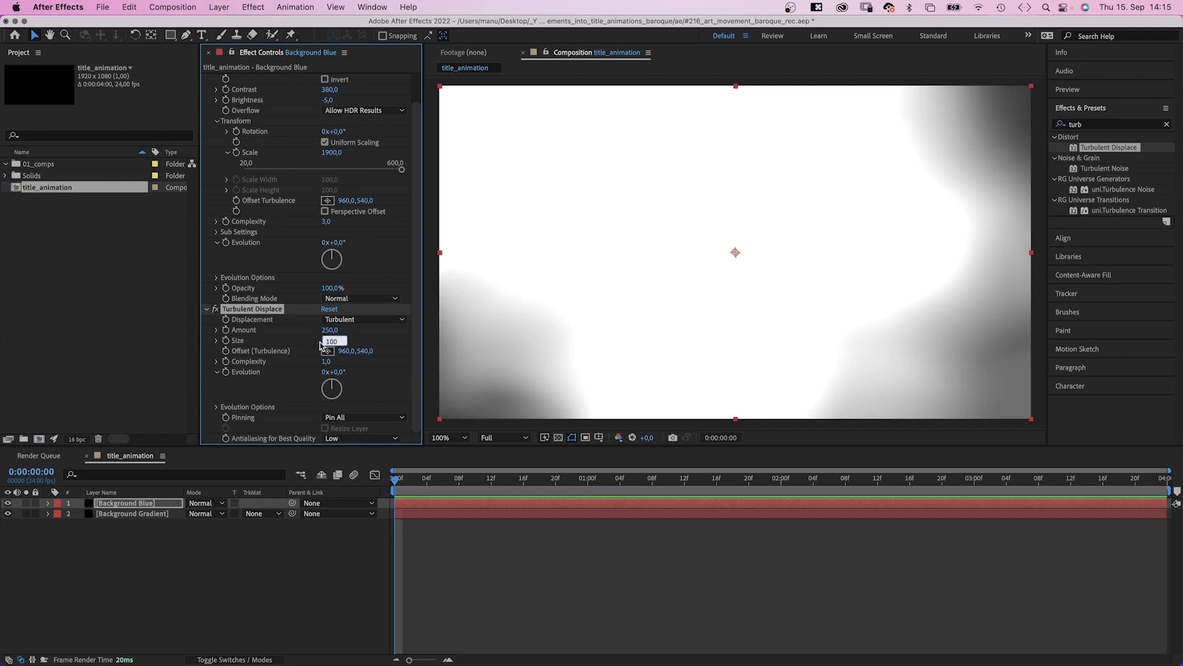
type("40")
key("Return")
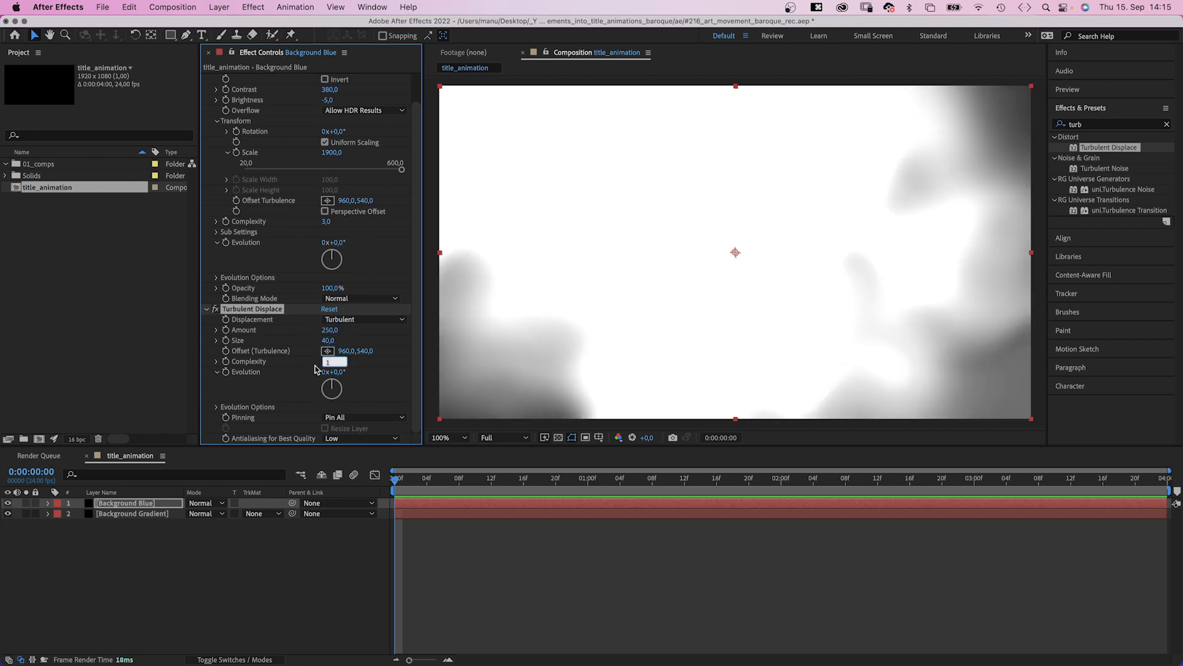
type("10")
key("Return")
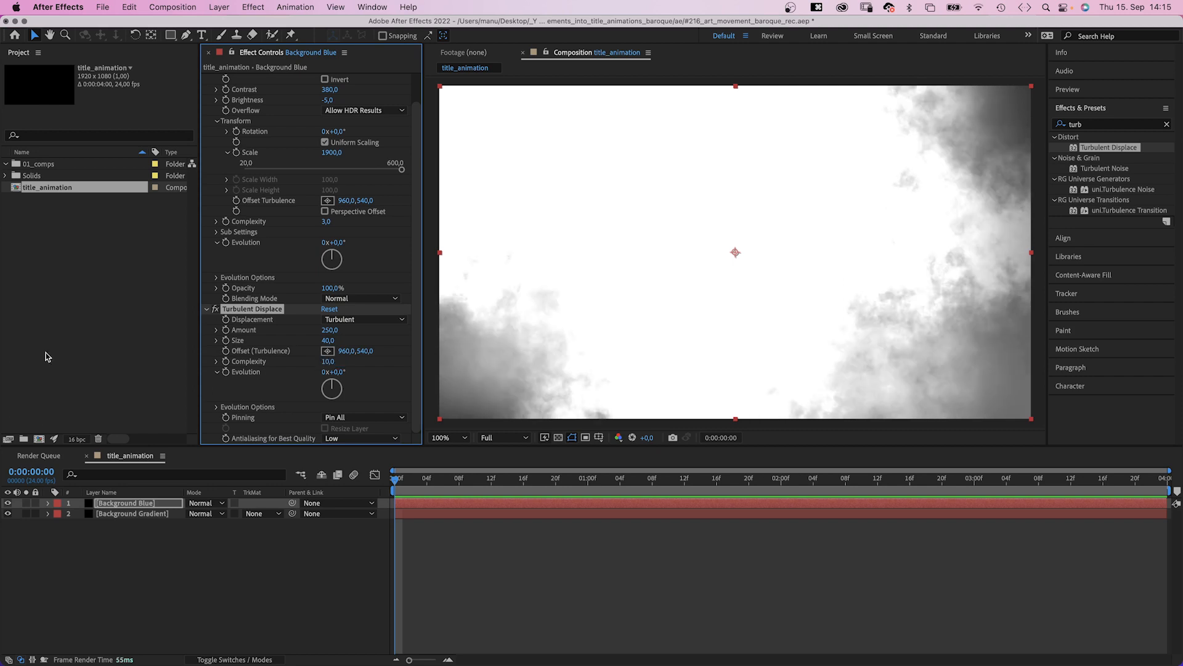
Apply Tritone to the Background Blue layer and set its midtones to a bright blue
left_click(1083, 124)
type("tri")
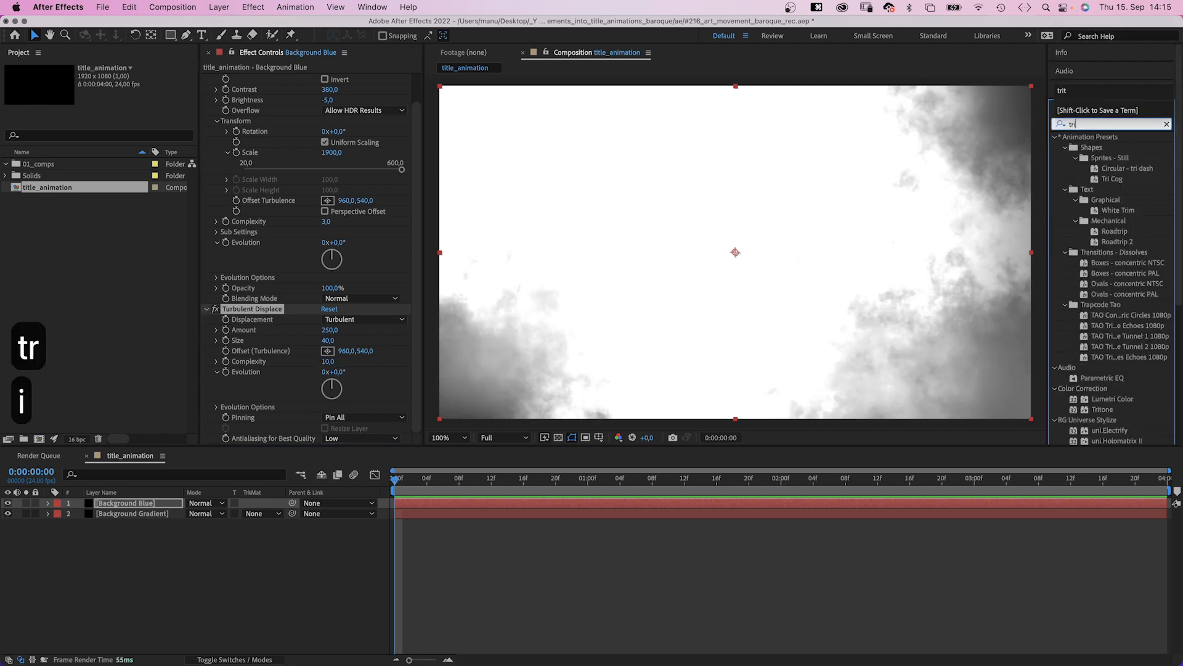
type("tone")
left_click_drag(1103, 148, 303, 446)
left_click(326, 418)
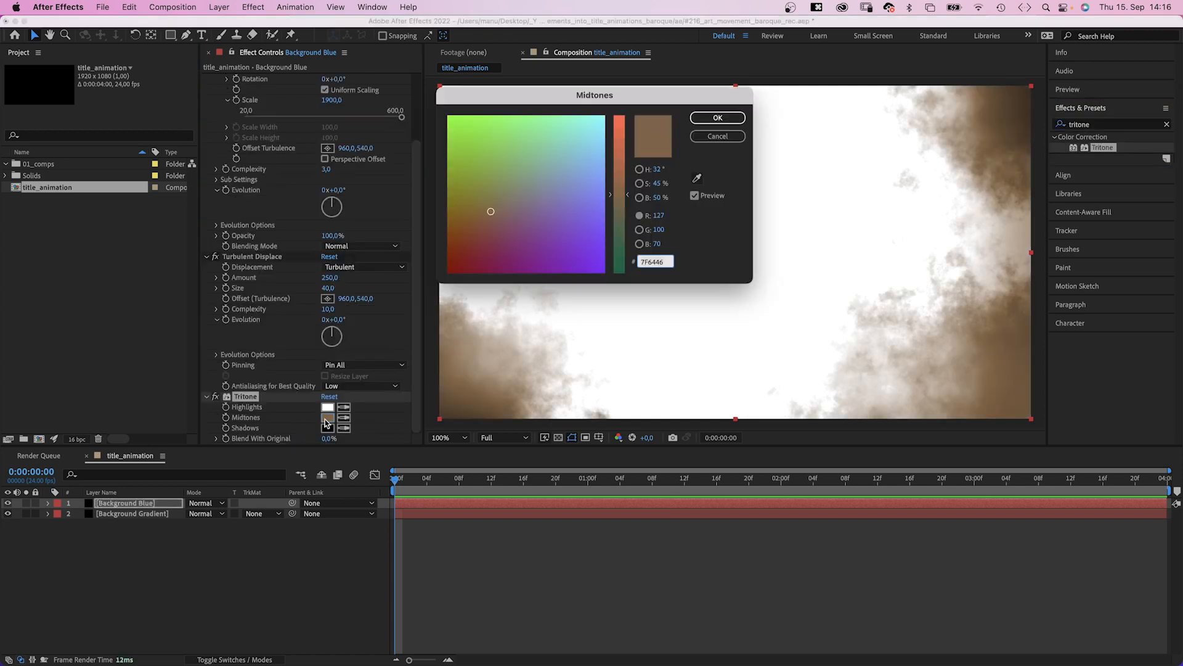
left_click(596, 175)
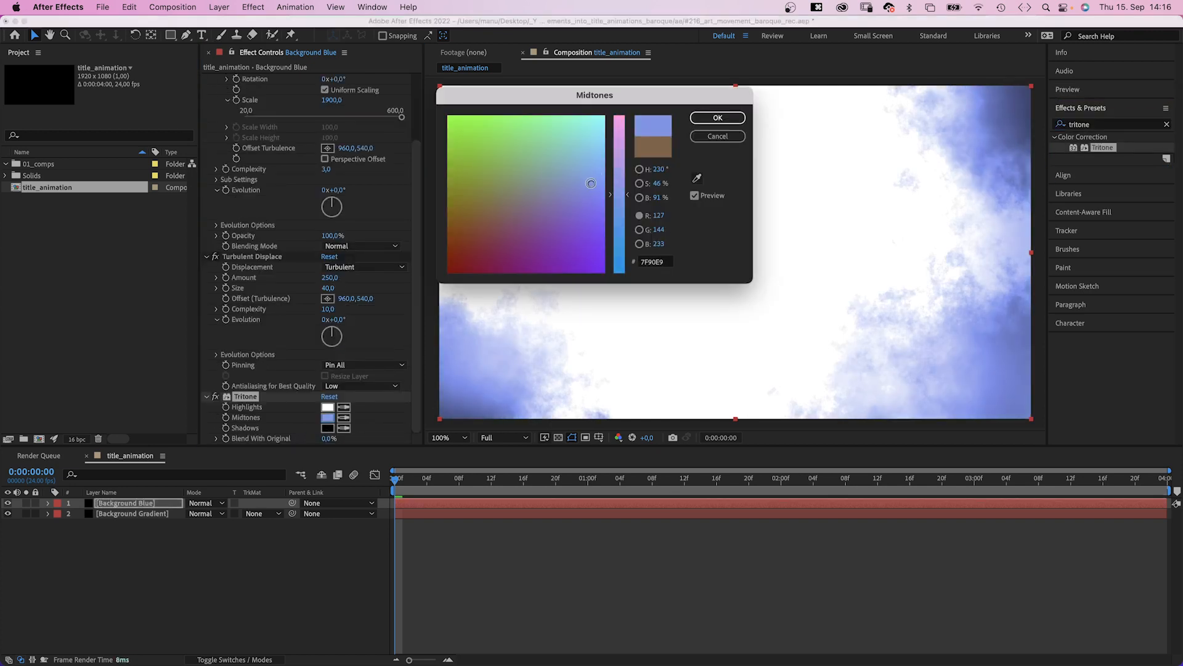
left_click_drag(590, 183, 601, 184)
left_click(620, 223)
left_click(713, 118)
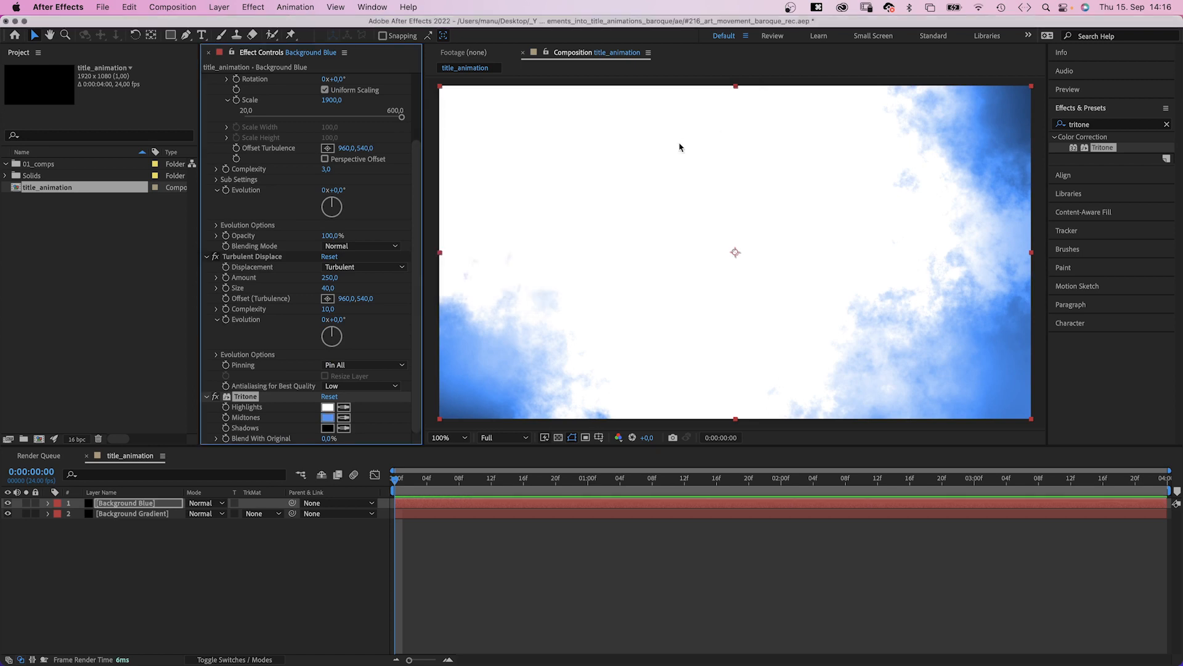
Set the Tritone shadows colour to a dark purple
left_click(327, 428)
left_click(619, 233)
left_click(520, 265)
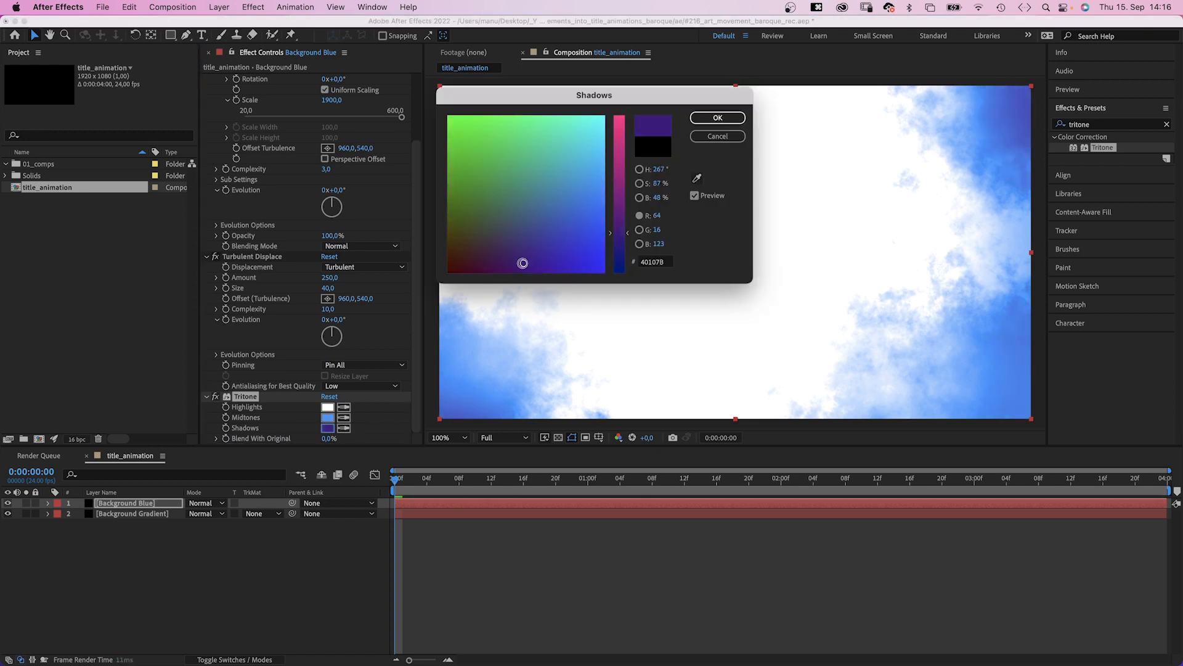
left_click(713, 118)
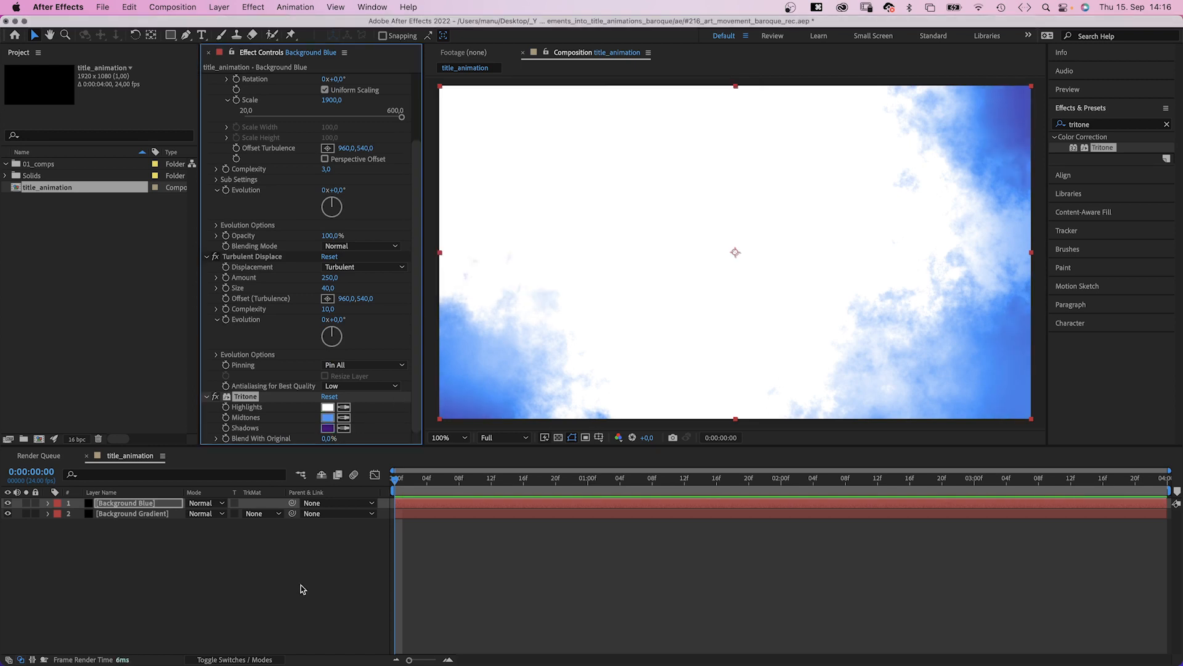
Set the Background Blue layer's blending mode to Multiply
left_click(230, 641)
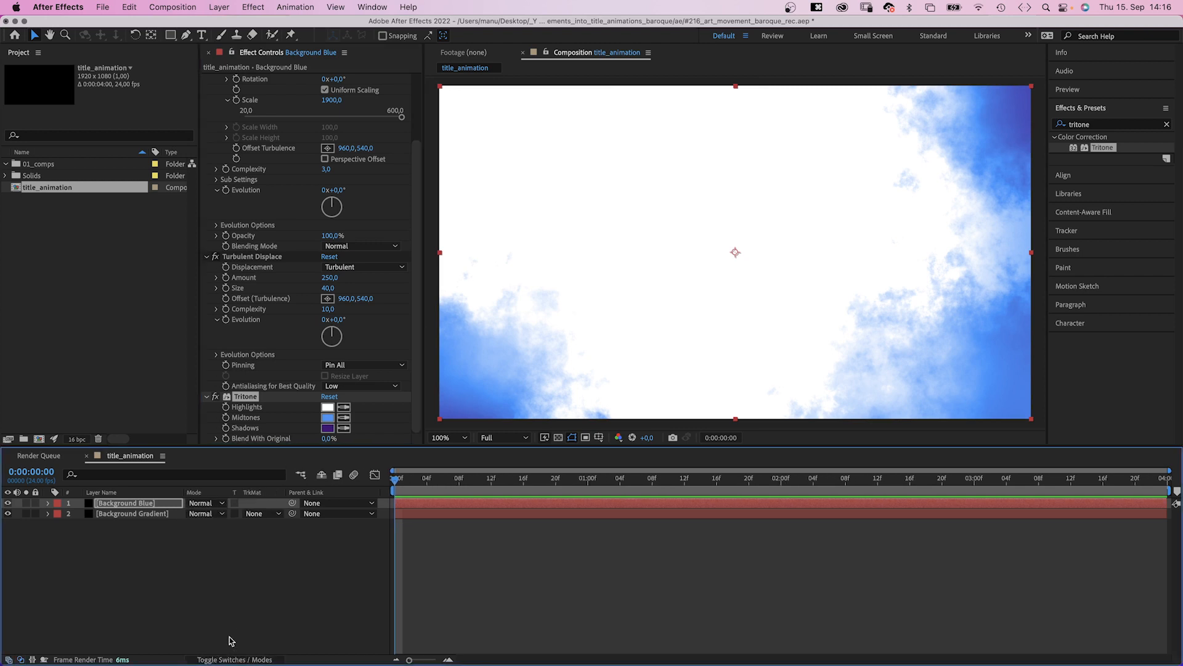
left_click(212, 502)
left_click(249, 167)
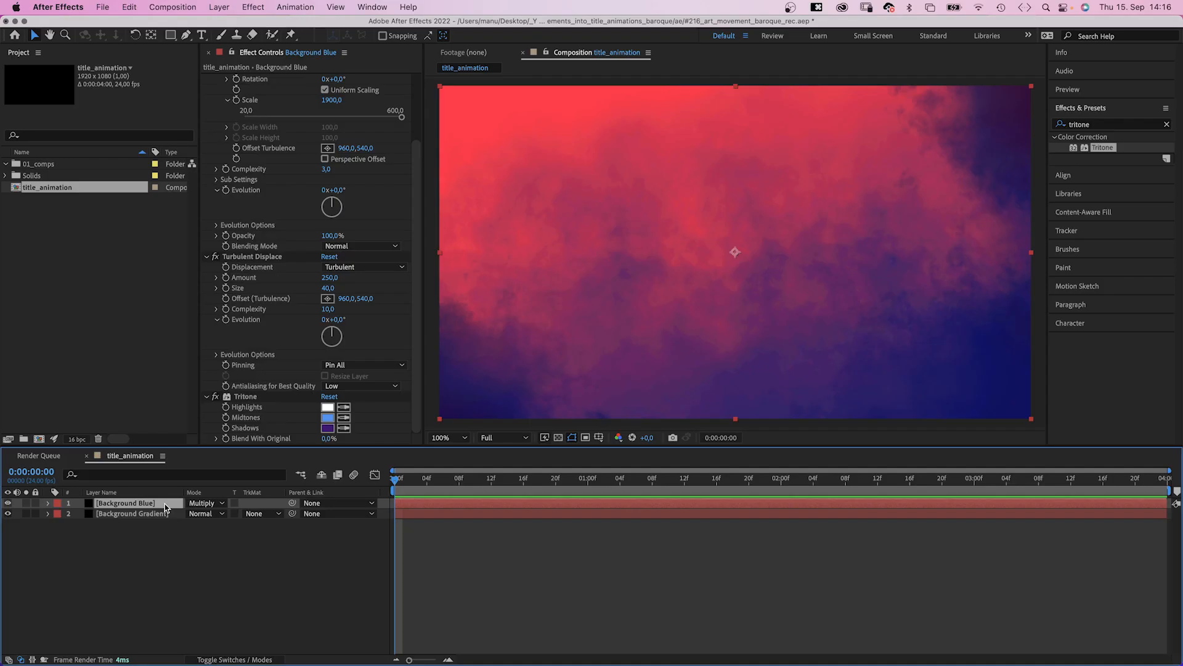
Duplicate the Background Blue layer and set the copy's Fractal Noise contrast to 550 and scale to 2600
key("super+d")
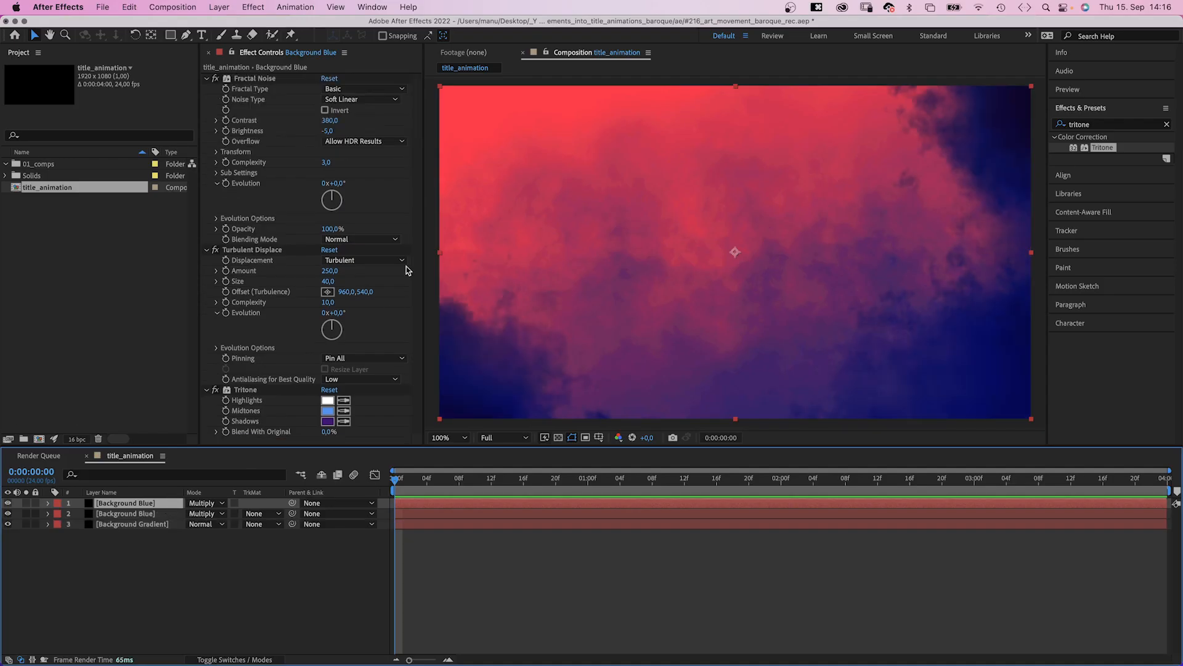
left_click_drag(321, 119, 328, 120)
type("550")
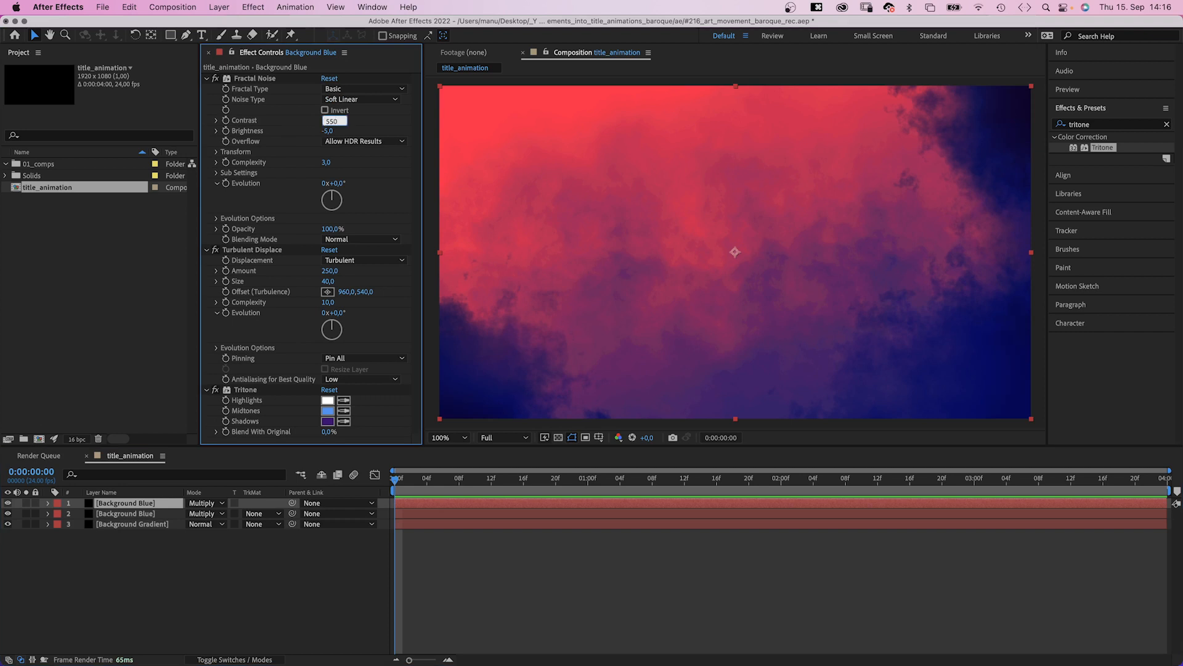
key("Return")
left_click(215, 152)
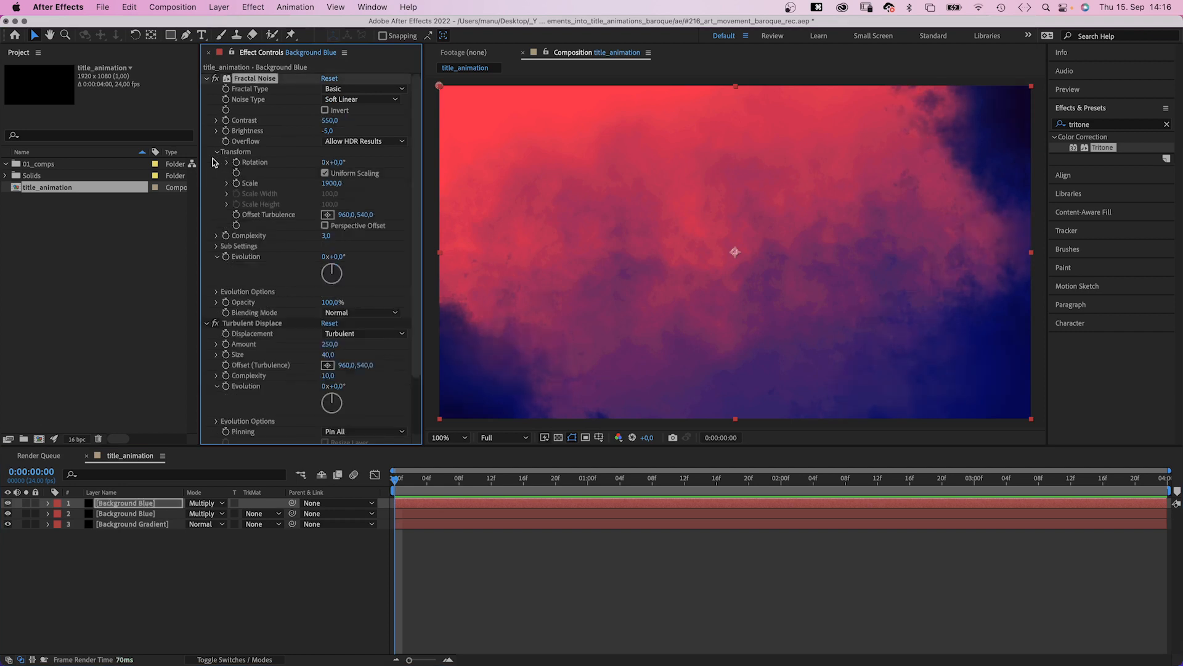
type("2600")
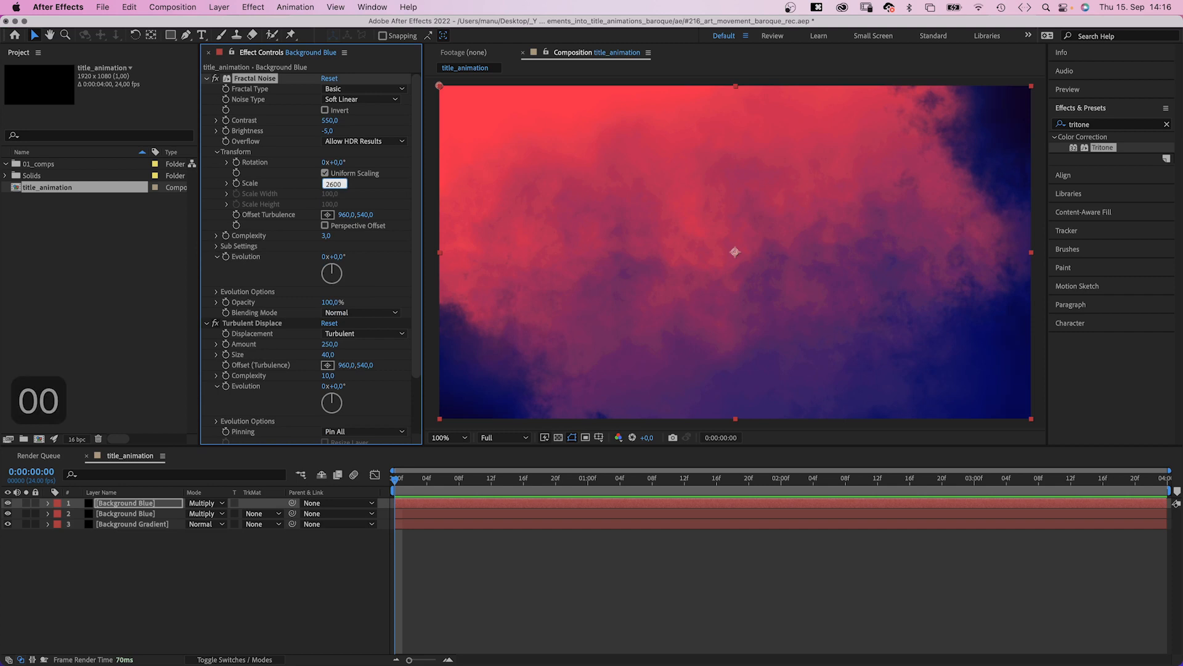
key("Return")
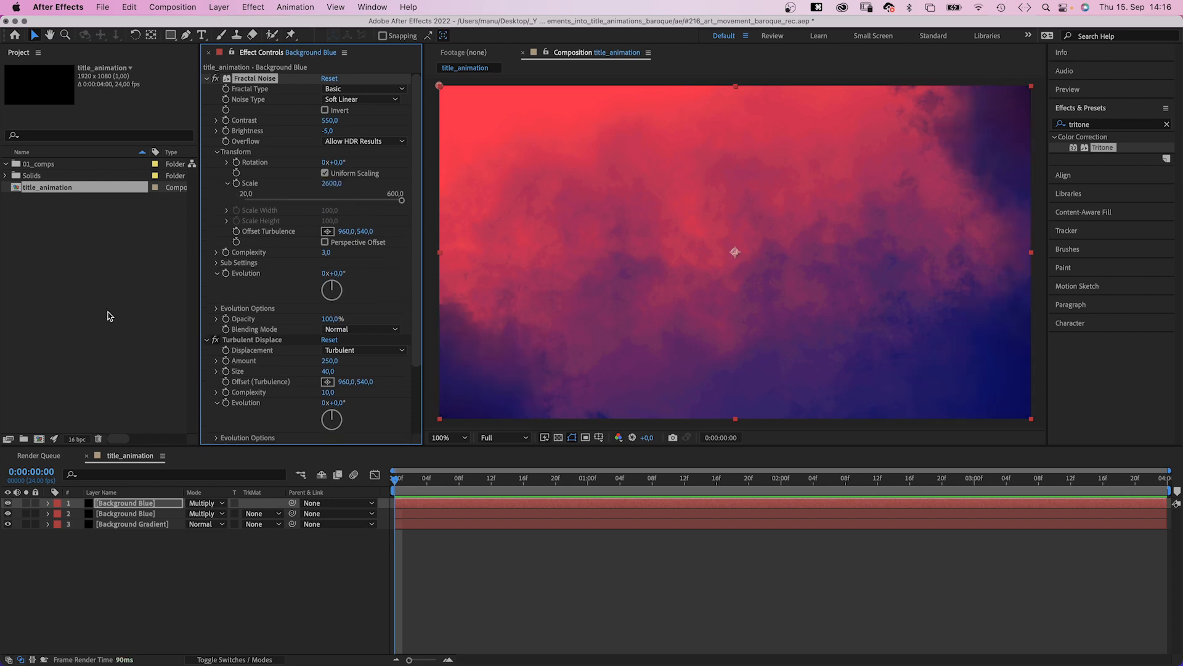
Set the duplicate's Fractal Noise random seed to 80 and its layer opacity to 75%
left_click(217, 308)
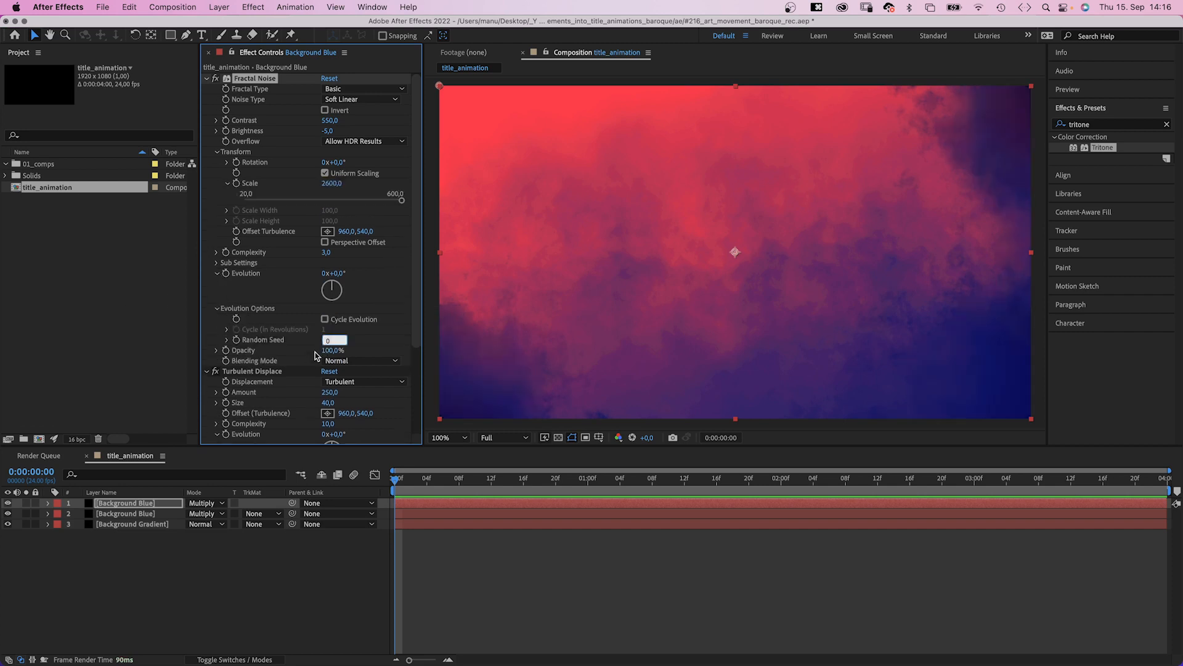
type("8")
key("Return")
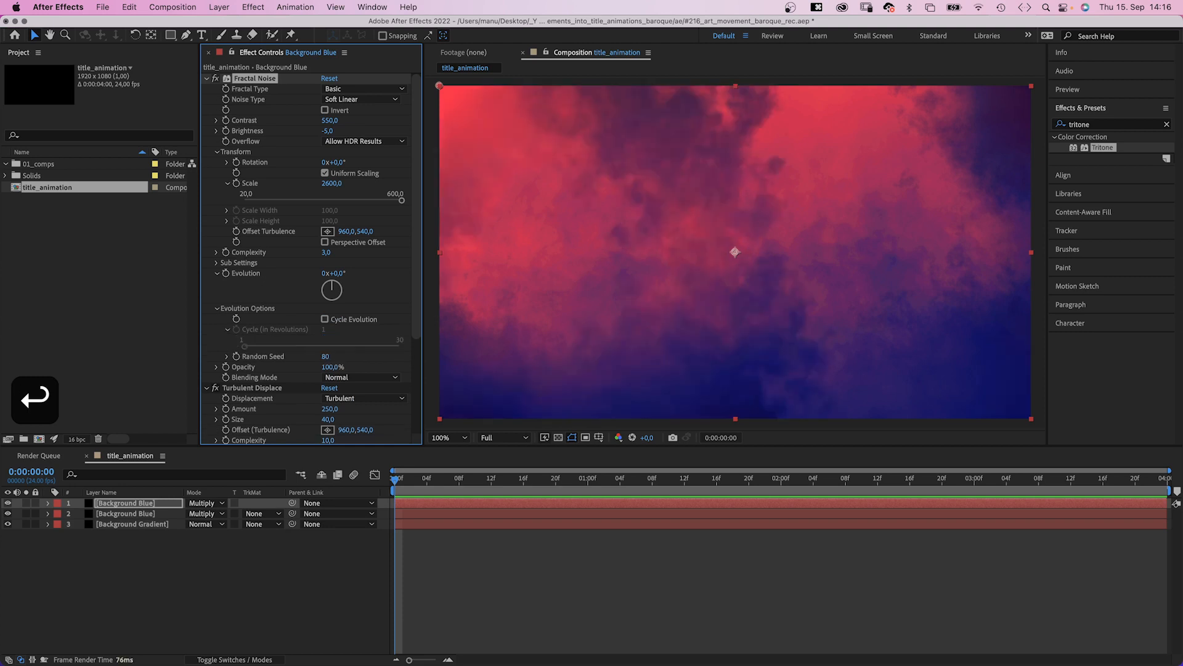
type("t")
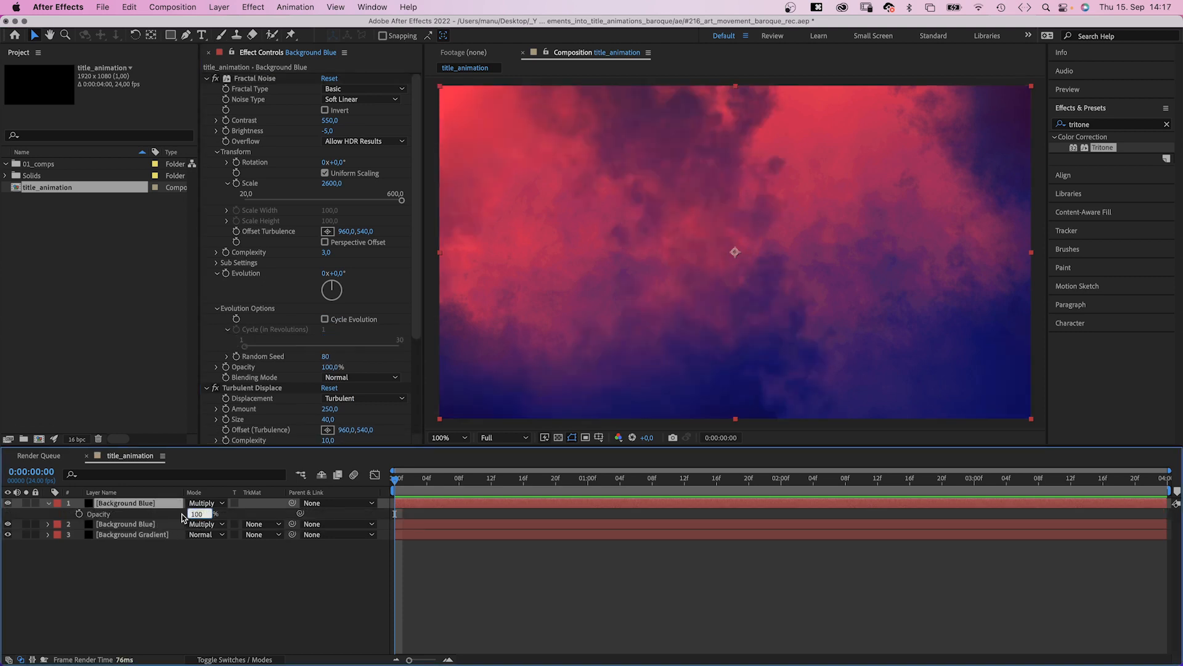
type("75")
key("Return")
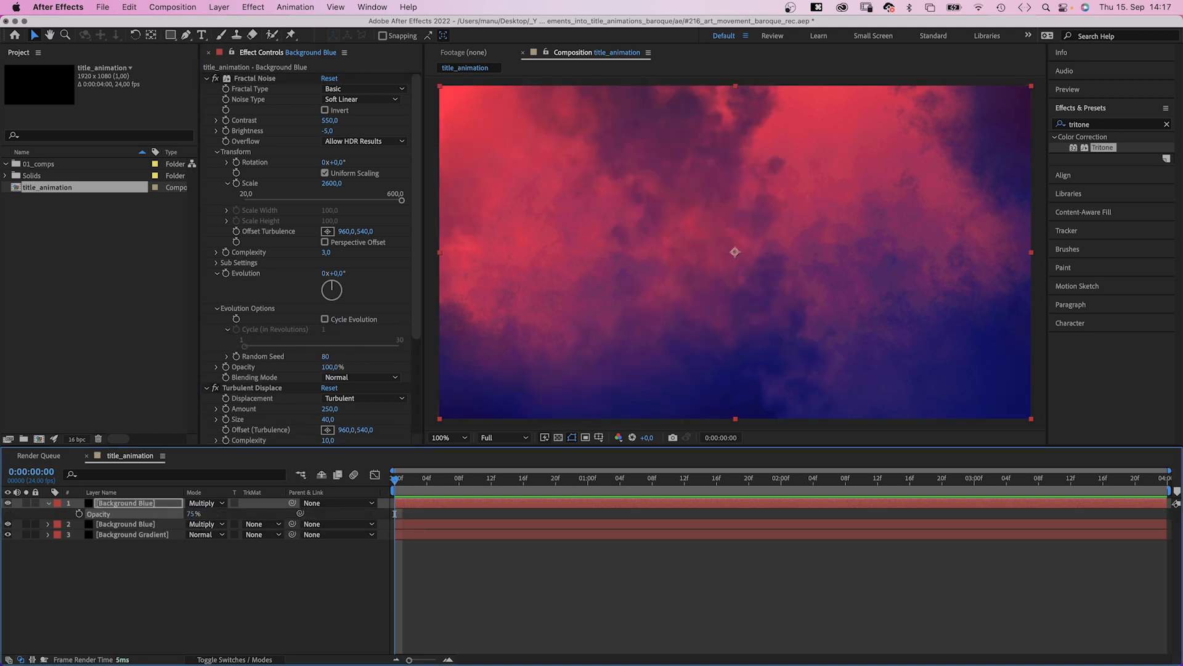
Add the expression time*50 to the Evolution of both Turbulent Displace effects on the Background Gradient layer
left_click(150, 535)
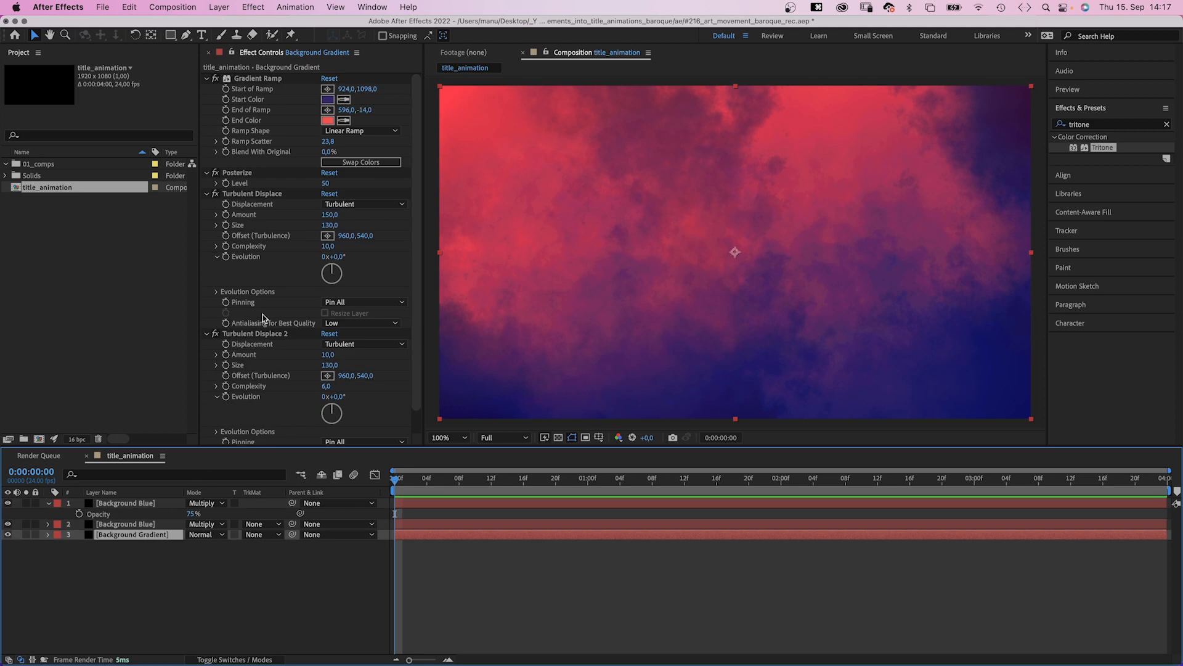
left_click(227, 257, "alt")
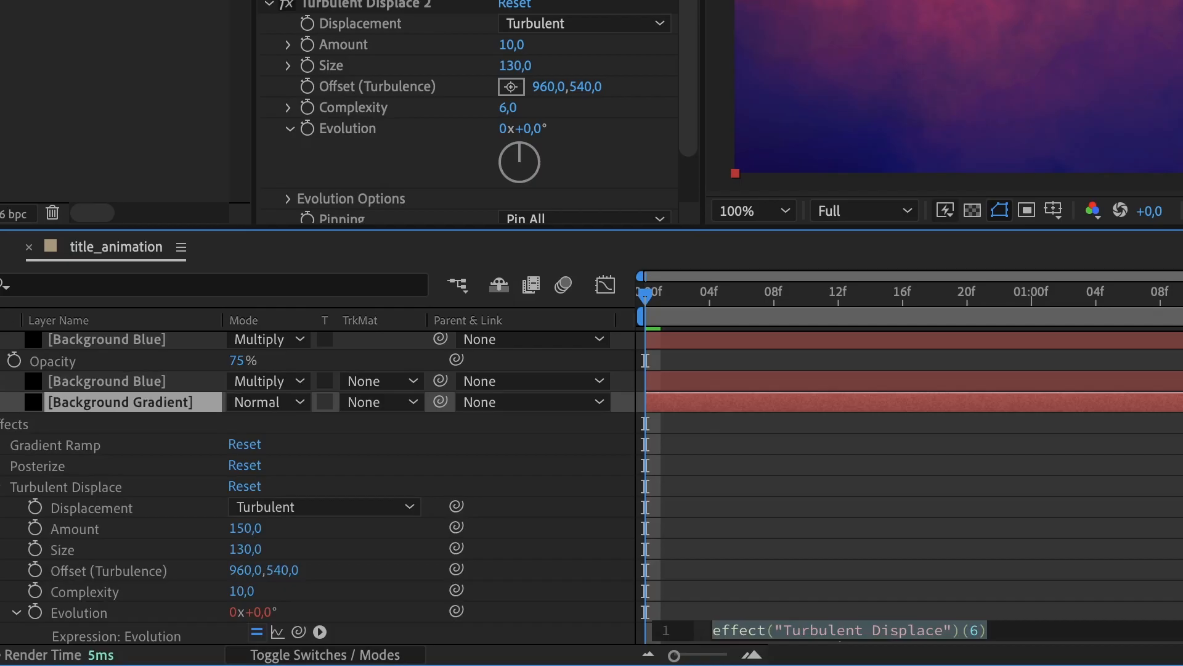
type("time*50")
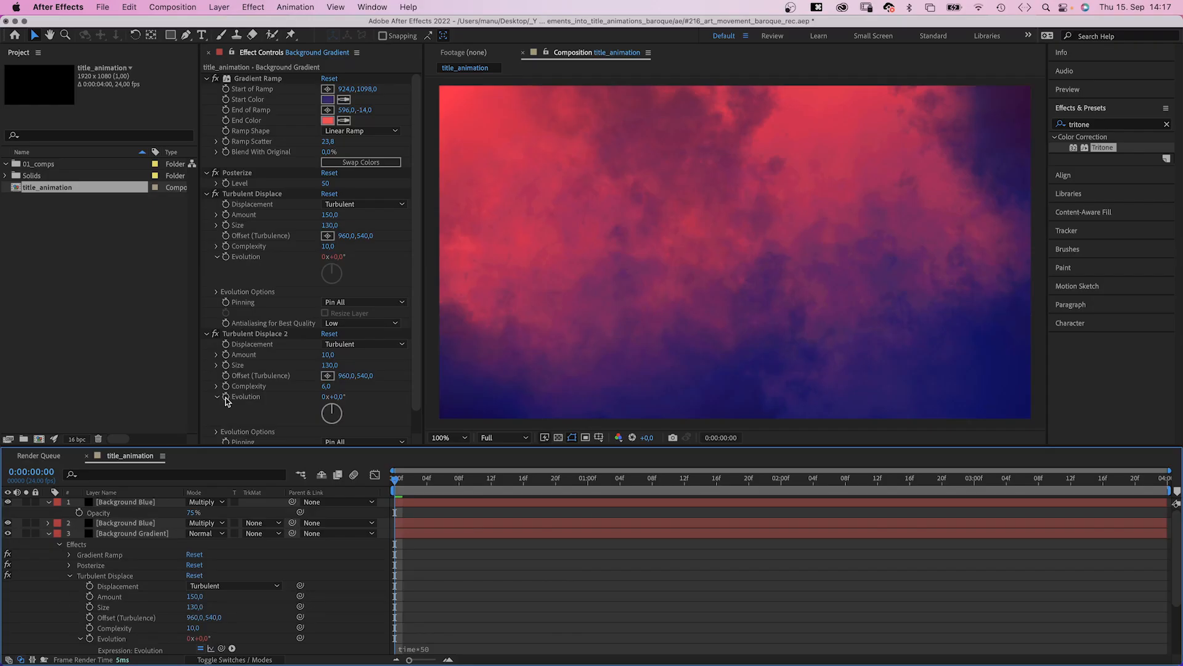
left_click(307, 128, "alt")
type("time*50")
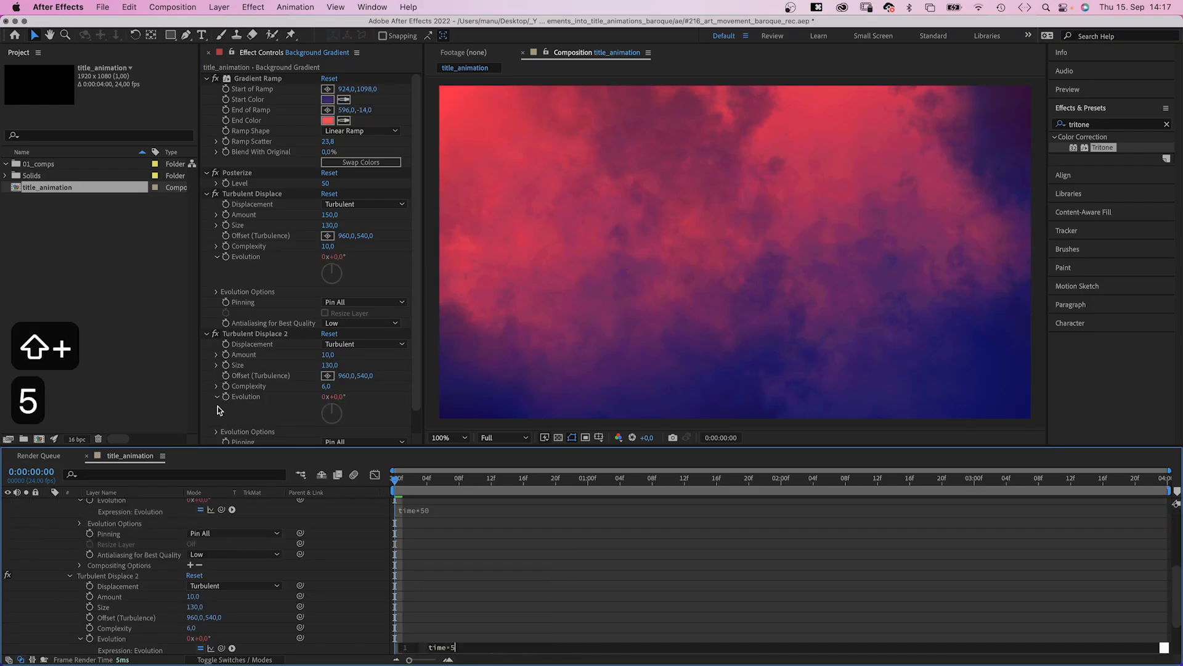
left_click(67, 553)
left_click(69, 576)
left_click(69, 500)
left_click(49, 534)
Add the expression time*50 to the Turbulent Displace Evolution of the original Background Blue layer
left_click(125, 524)
left_click(226, 403, "alt")
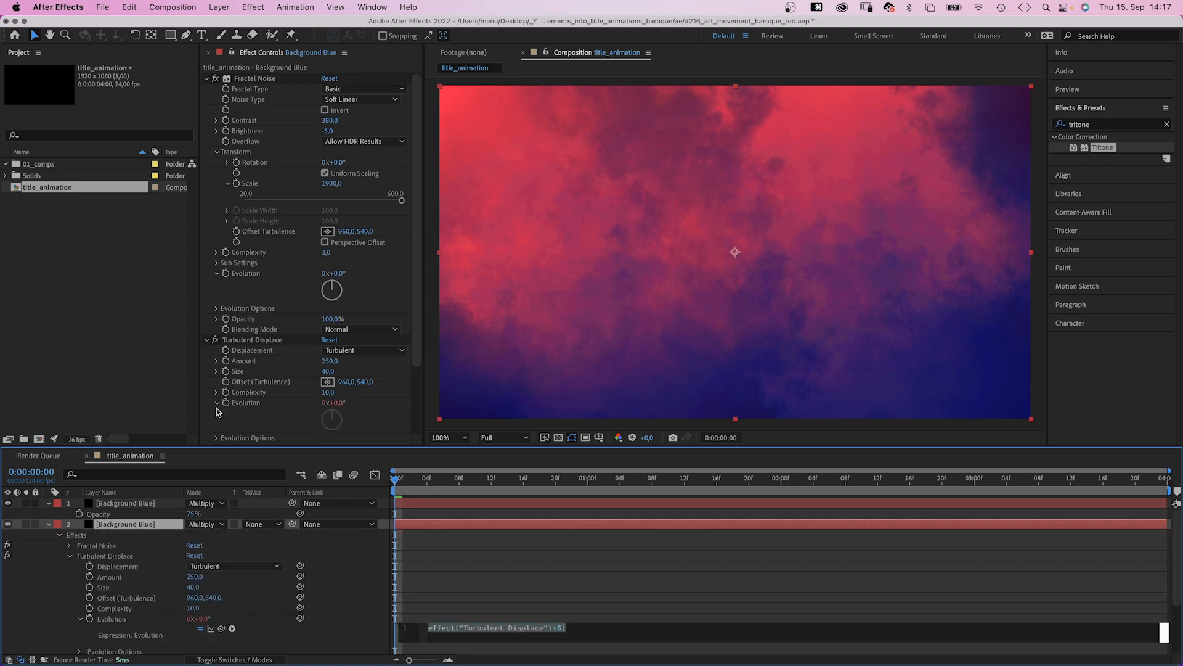
type("time*50")
left_click(48, 524)
Animate the duplicate Background Blue layer's Turbulent Displace Evolution with the expression time*50 and preview the moving clouds
left_click(116, 503)
left_click_drag(416, 337, 400, 428)
left_click(227, 326, "alt")
type("time*50")
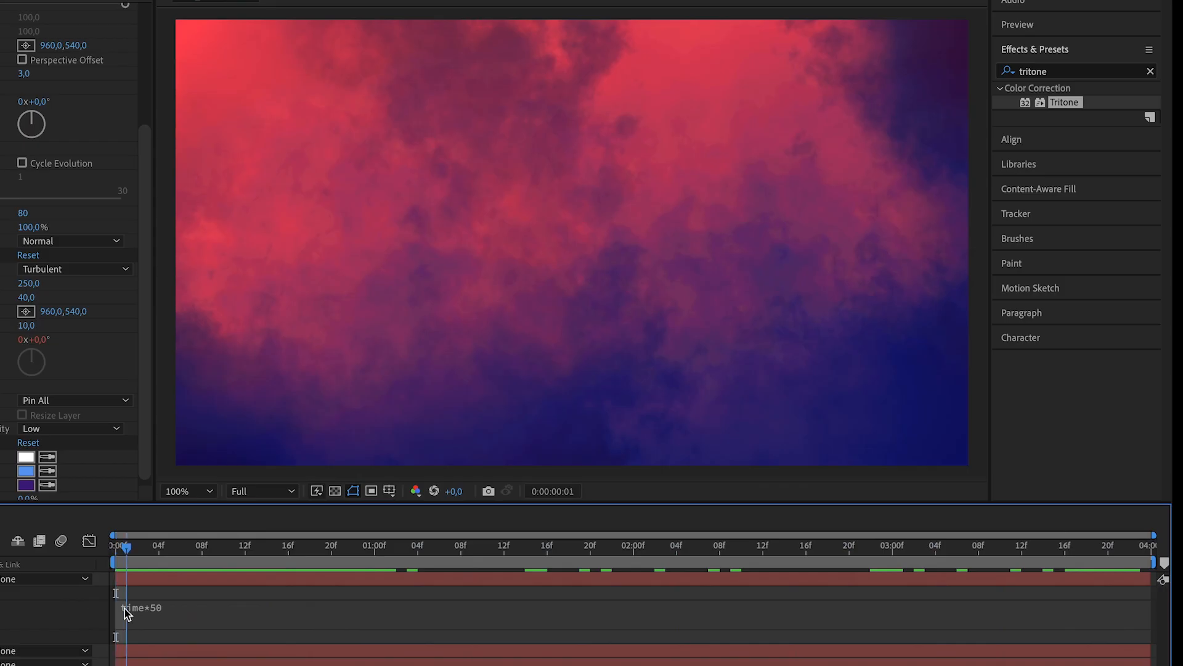
left_click_drag(389, 558, 931, 564)
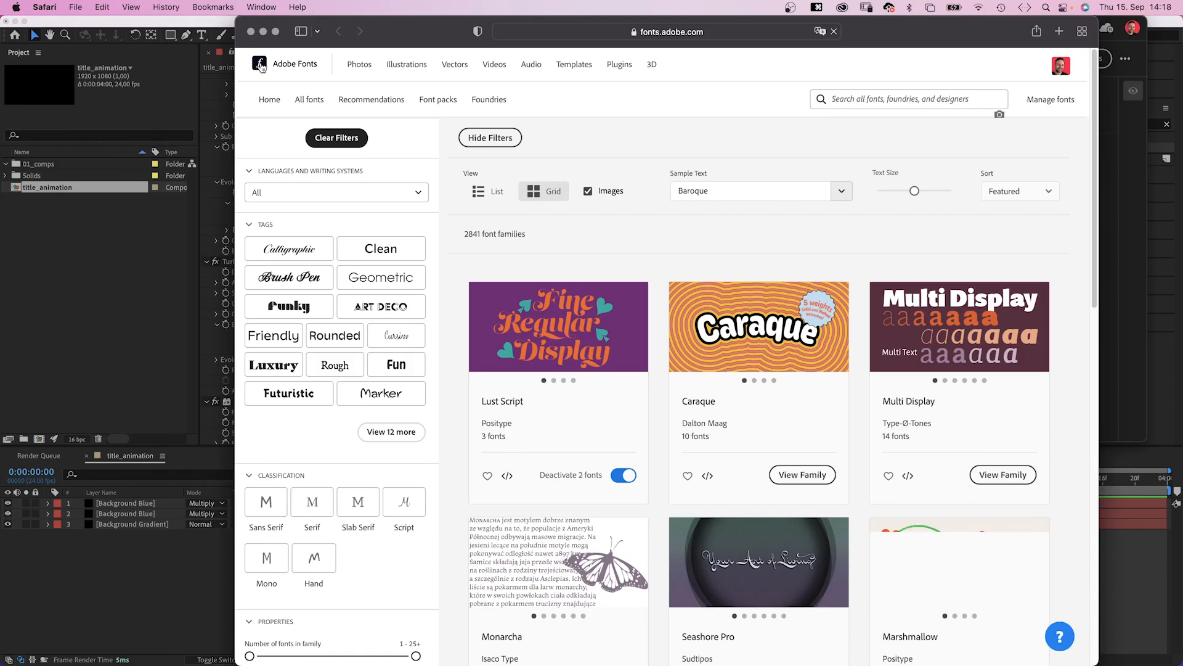
Filter the Adobe Fonts library by the Calligraphic tag and browse the matching font families
left_click(296, 248)
scroll(678, 369, "down", 10)
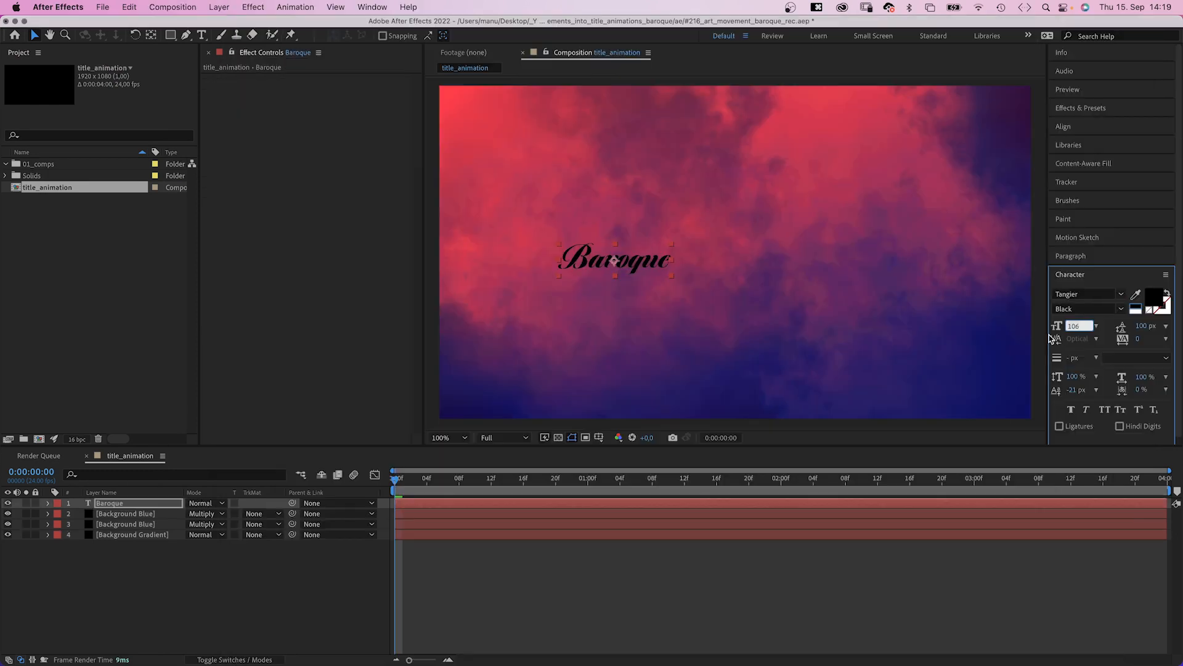
Set the Baroque title's font size to 375 px and its tracking to 20
type("375")
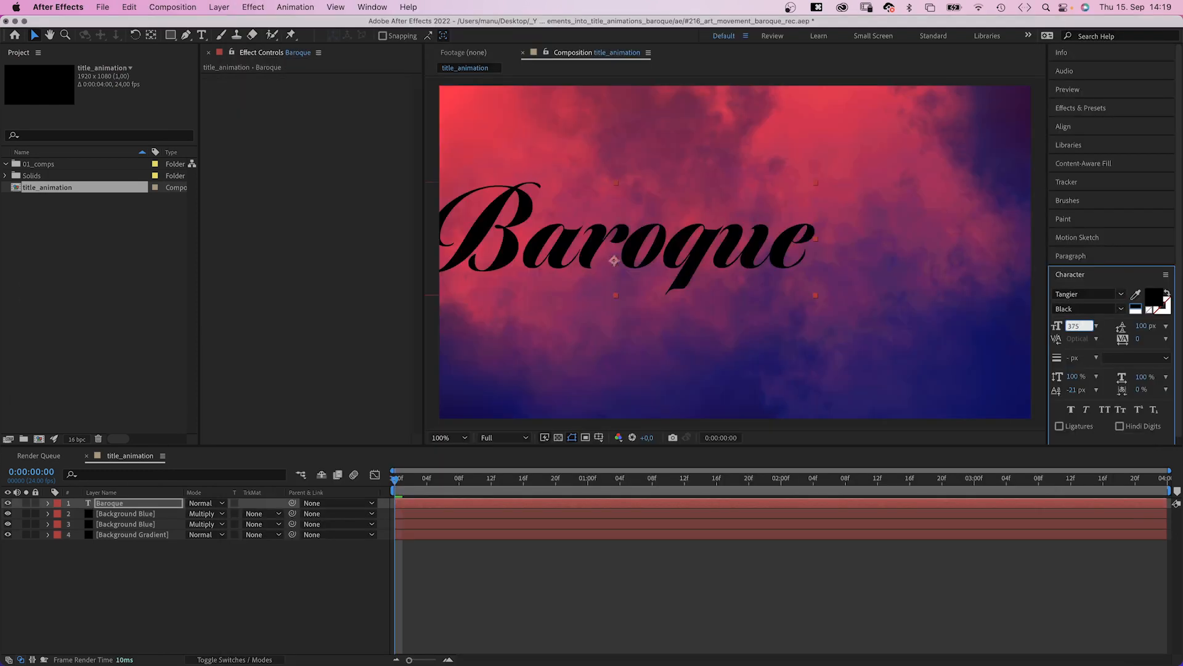
key("Return")
type("20")
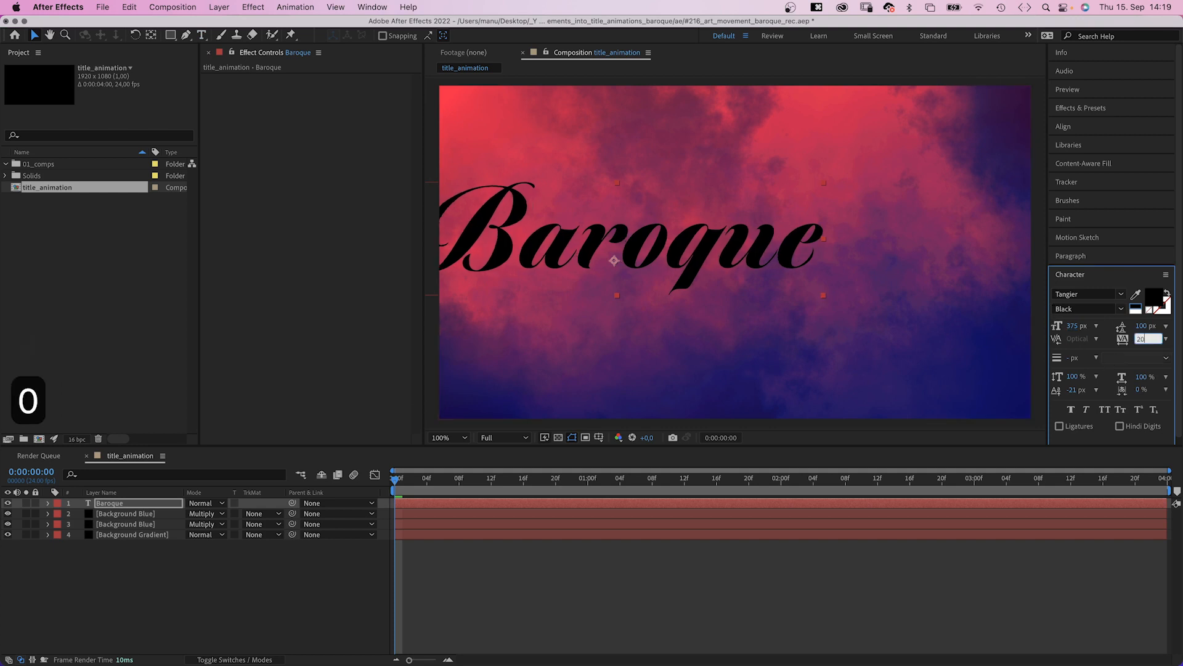
key("Return")
Centre the Baroque title horizontally and vertically in the composition
left_click(1082, 128)
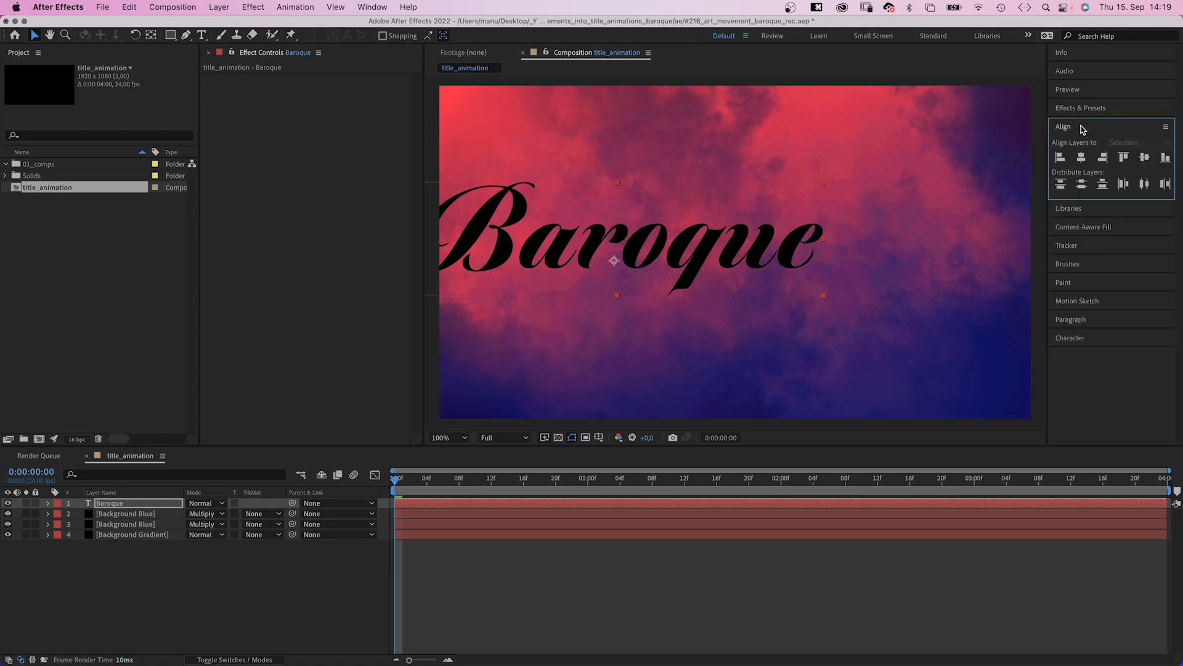
left_click(1081, 159)
left_click(1145, 158)
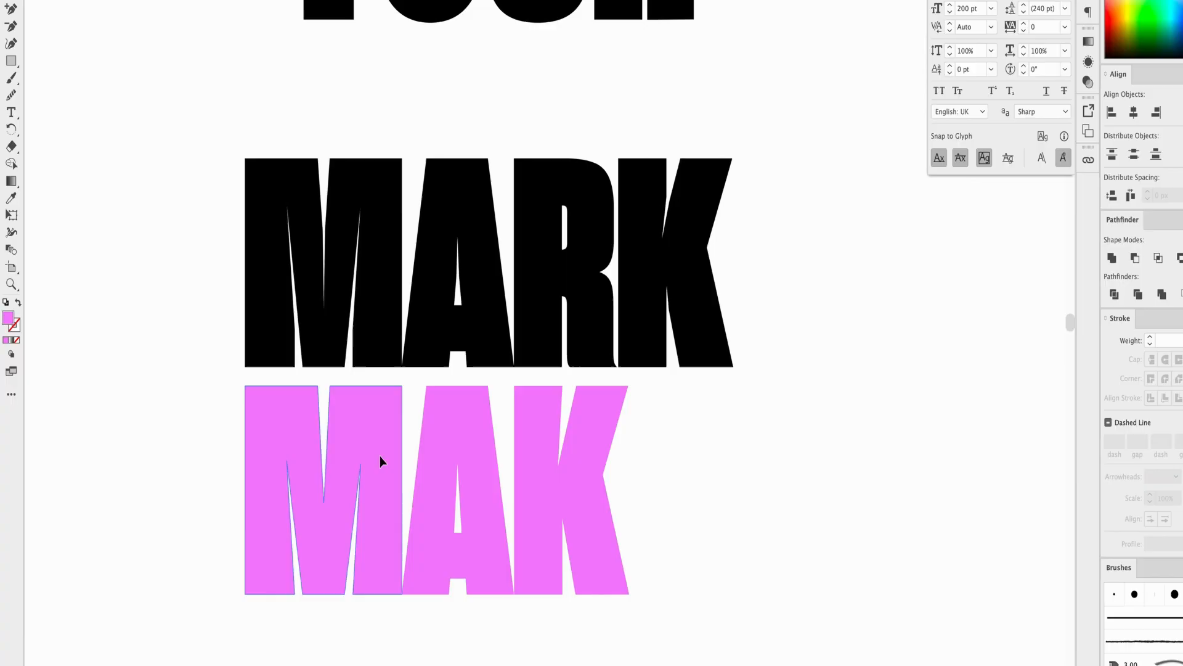
left_click_drag(380, 461, 382, 243)
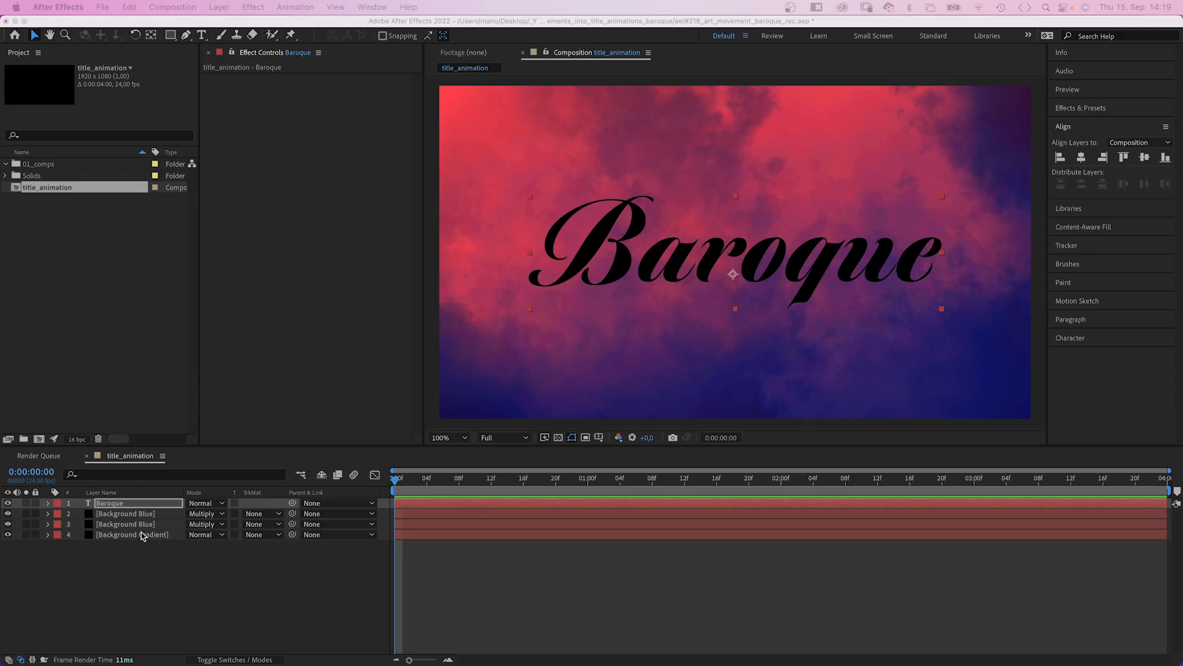
Duplicate the Baroque title layer and swap the copy's black fill to a stroke with no fill
left_click(128, 504)
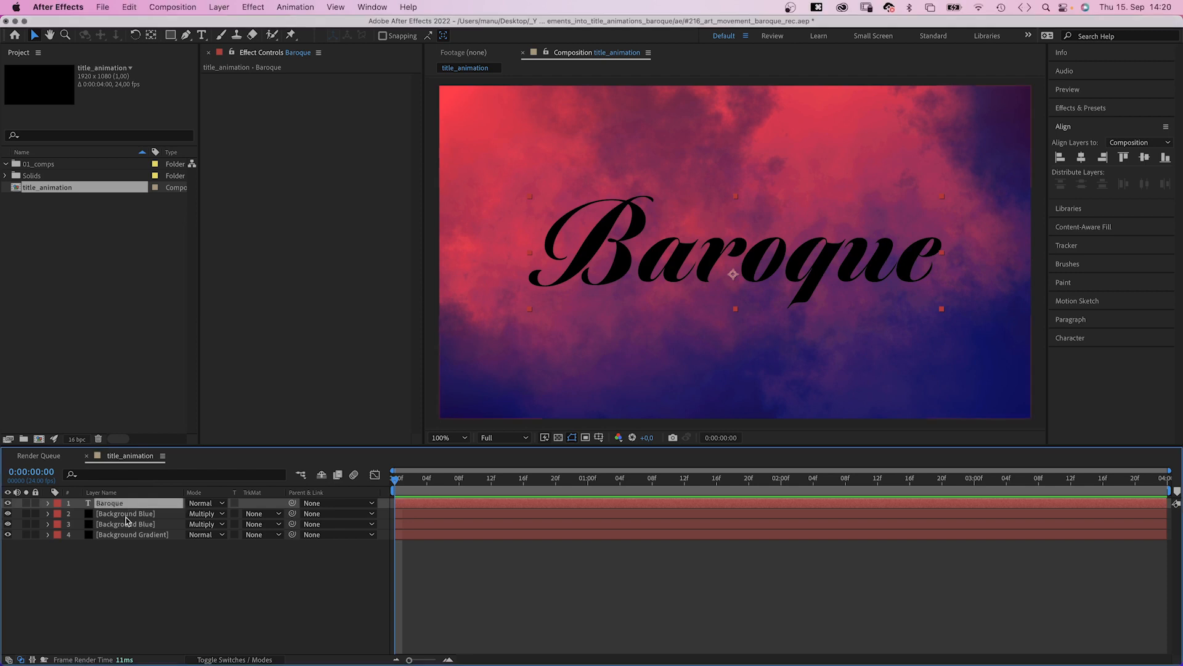
key("super+d")
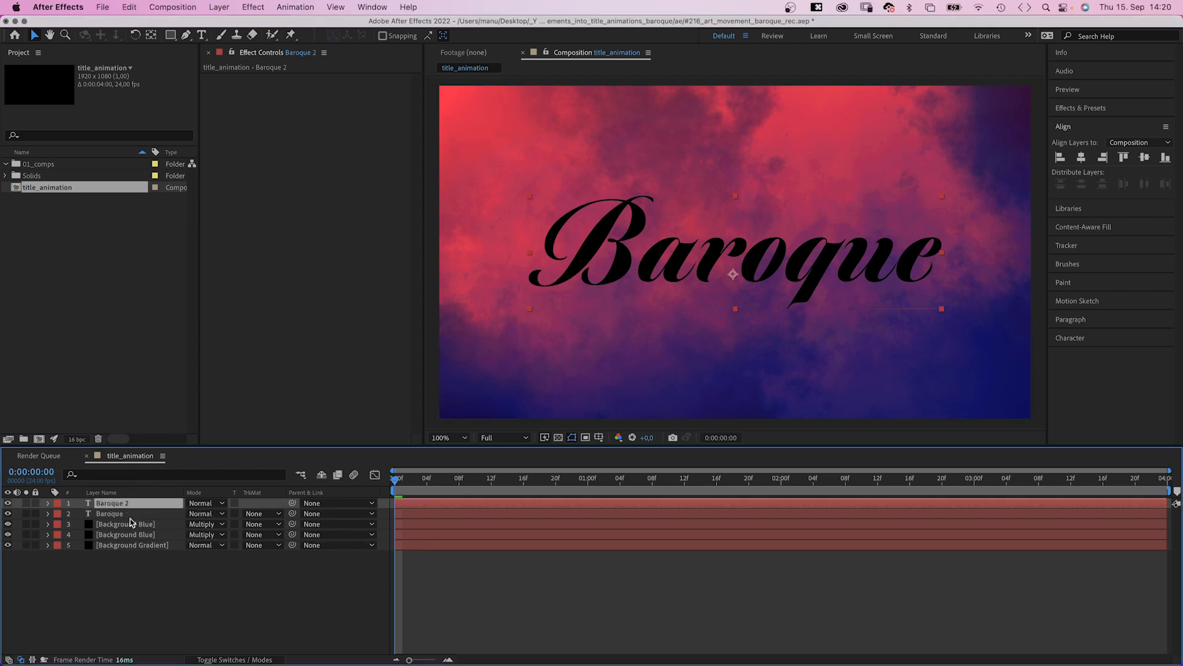
left_click(1102, 338)
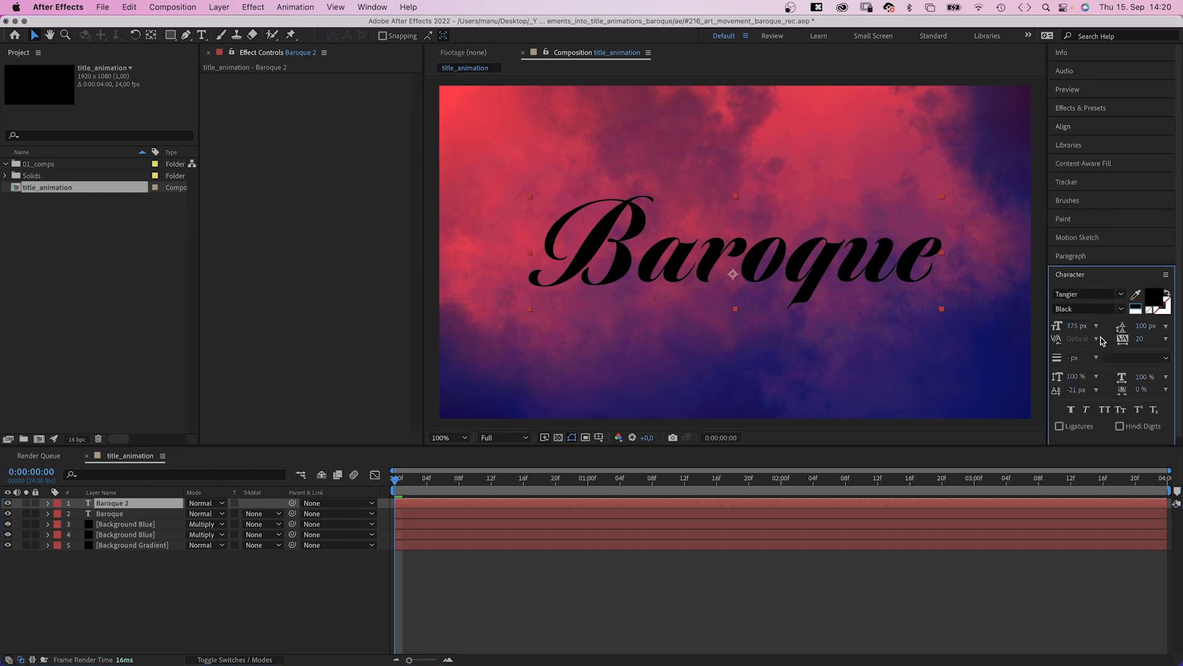
left_click(1169, 296)
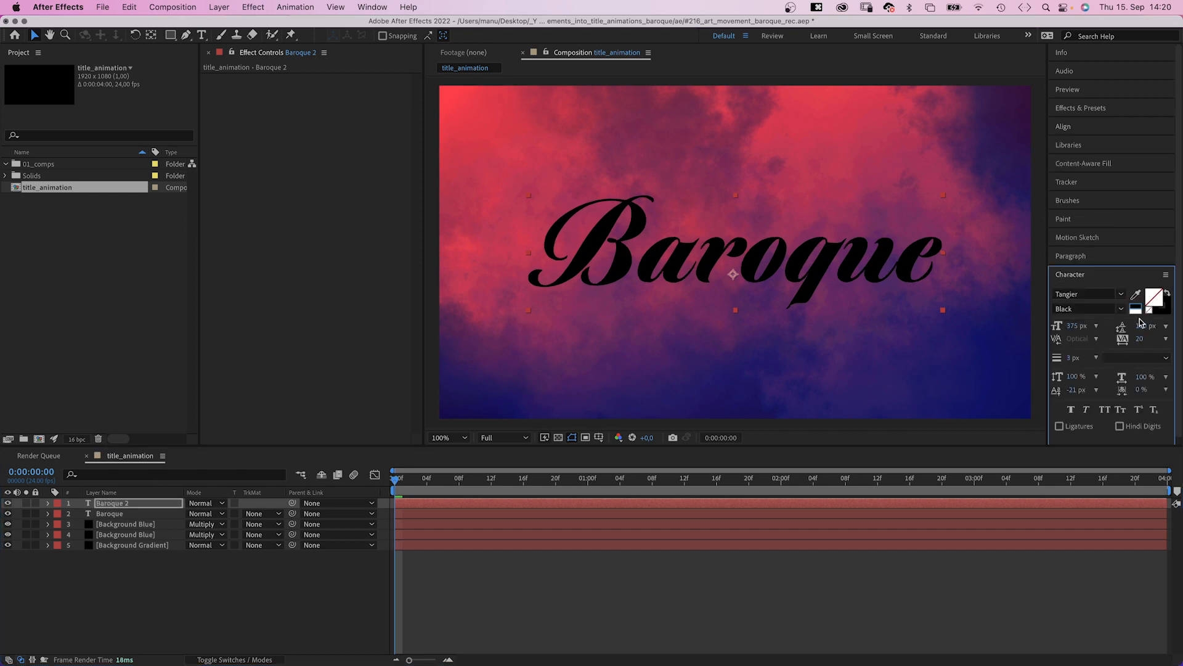
Colour the duplicate title's stroke light pink and set its stroke width to 2 px
left_click(1161, 309)
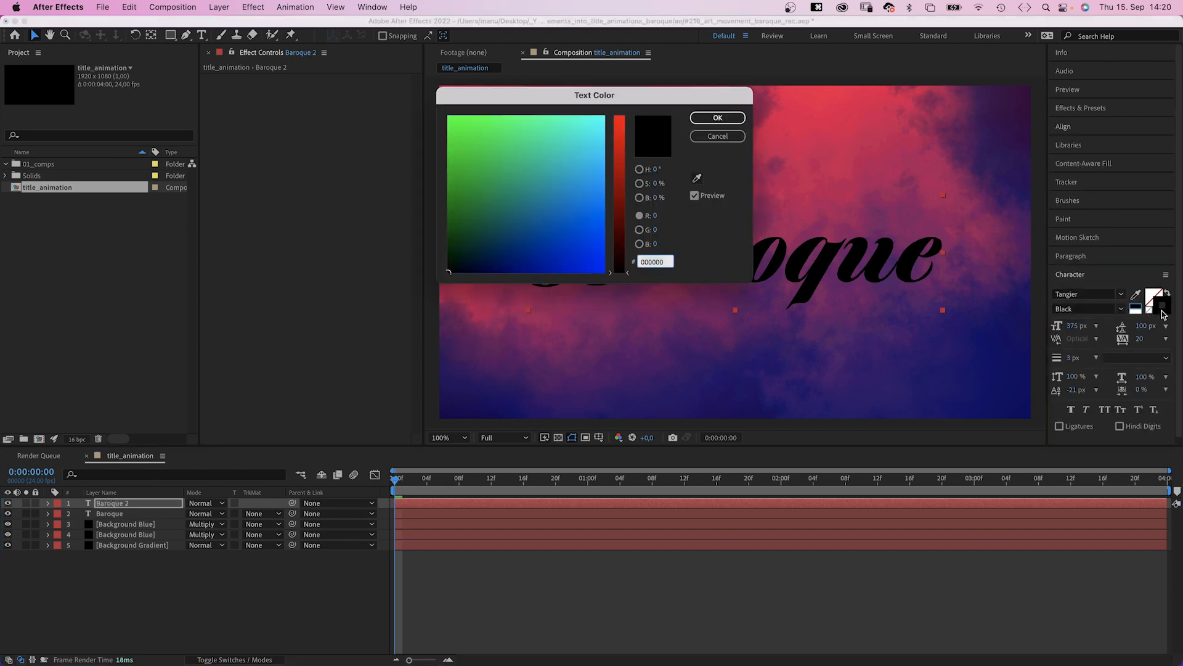
left_click_drag(624, 192, 619, 111)
left_click_drag(601, 151, 576, 174)
left_click(716, 118)
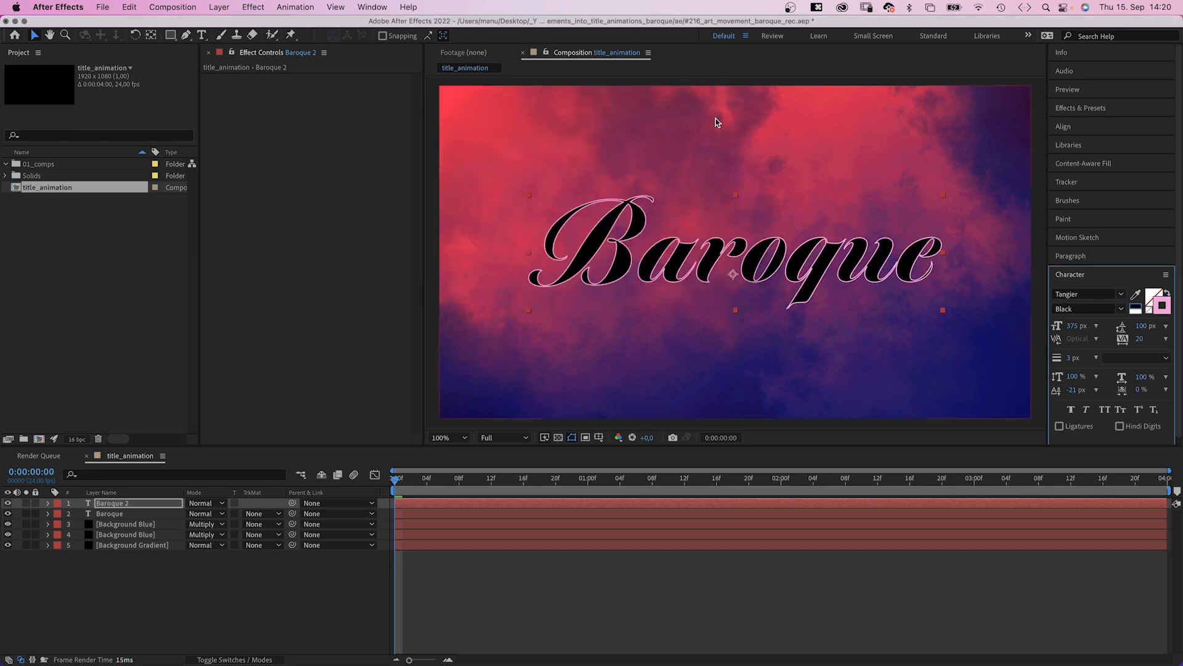
left_click(1073, 358)
type("2")
key("Return")
Find the Roughen Edges effect and apply it to the outlined Baroque title copy
left_click(1080, 108)
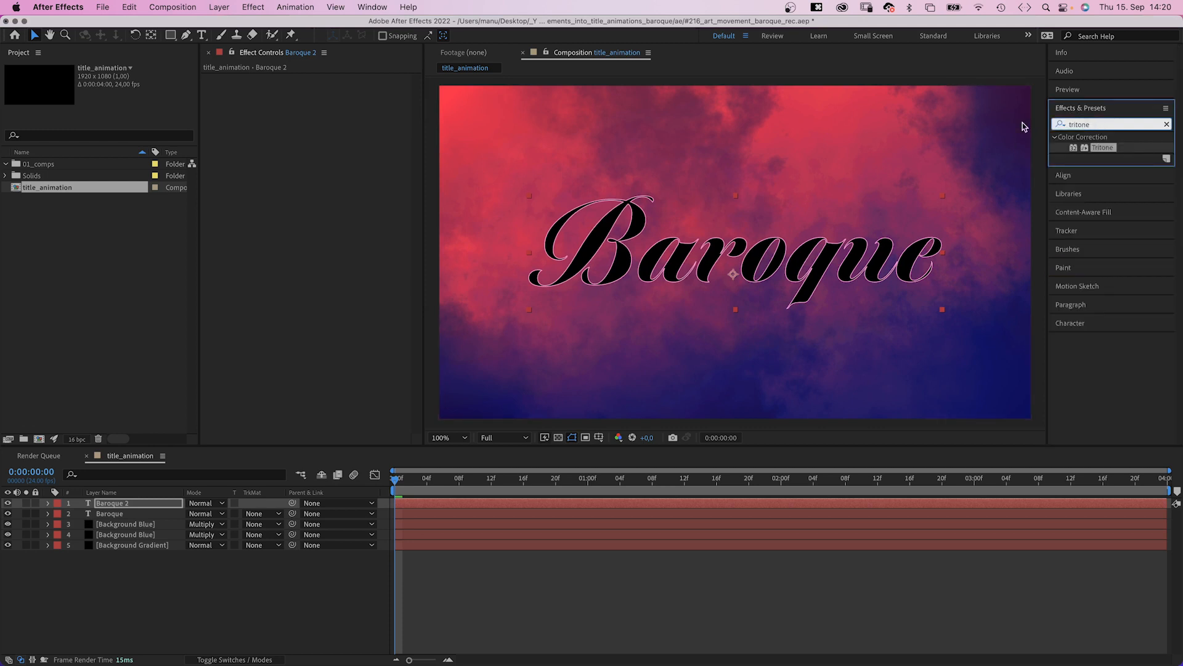
type("roughen")
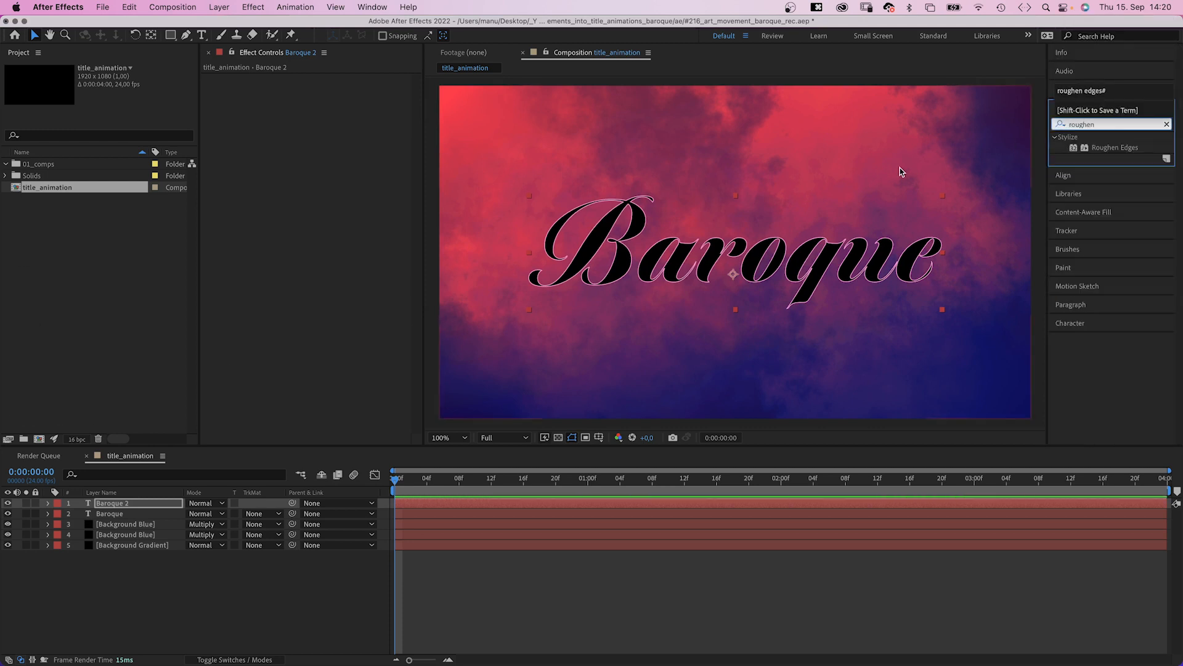
left_click(1074, 151)
left_click_drag(1074, 151, 306, 165)
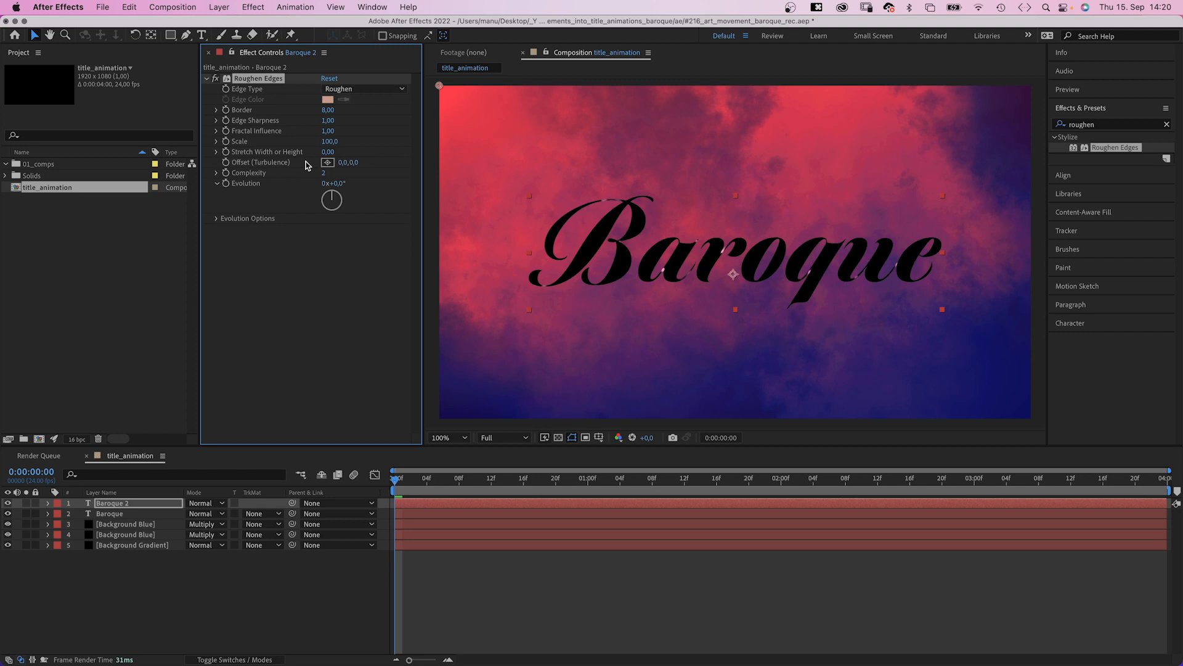
Set the outlined title's Roughen Edges Border to 2.6, Scale to 200 and Complexity to 1
left_click(328, 111)
type("2,6")
key("Return")
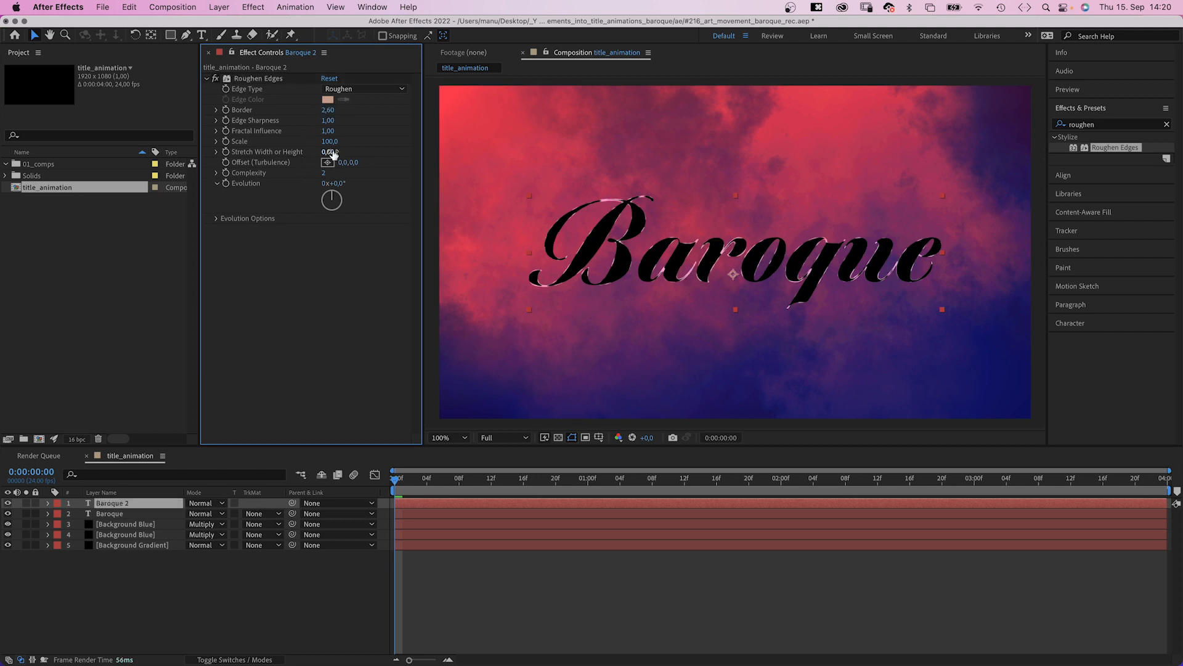
left_click(330, 142)
type("200")
key("Return")
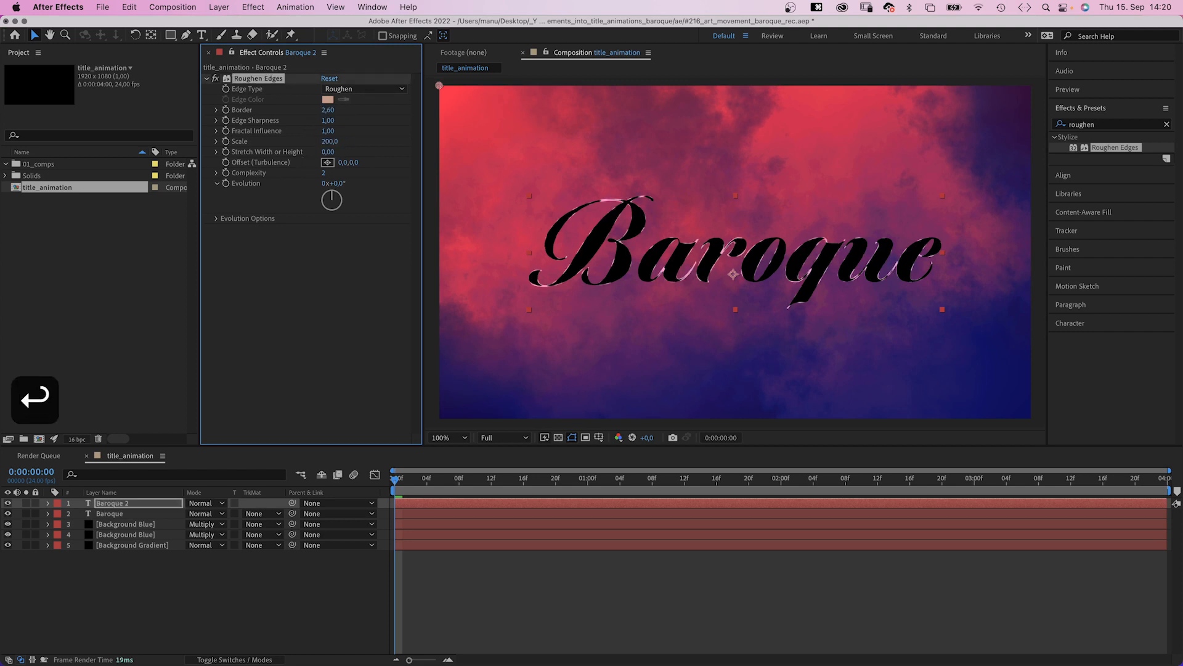
left_click(323, 173)
type("1")
key("Return")
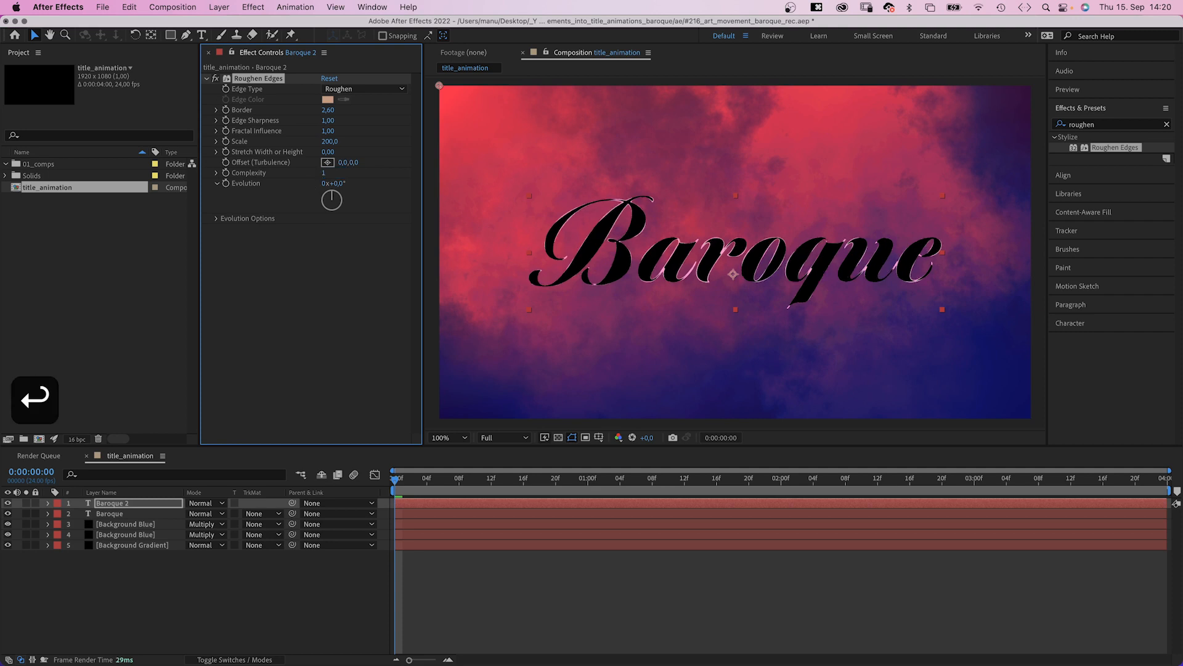
Animate the Roughen Edges Evolution with the expression time*100 and preview the moving outline
left_click(226, 184, "alt")
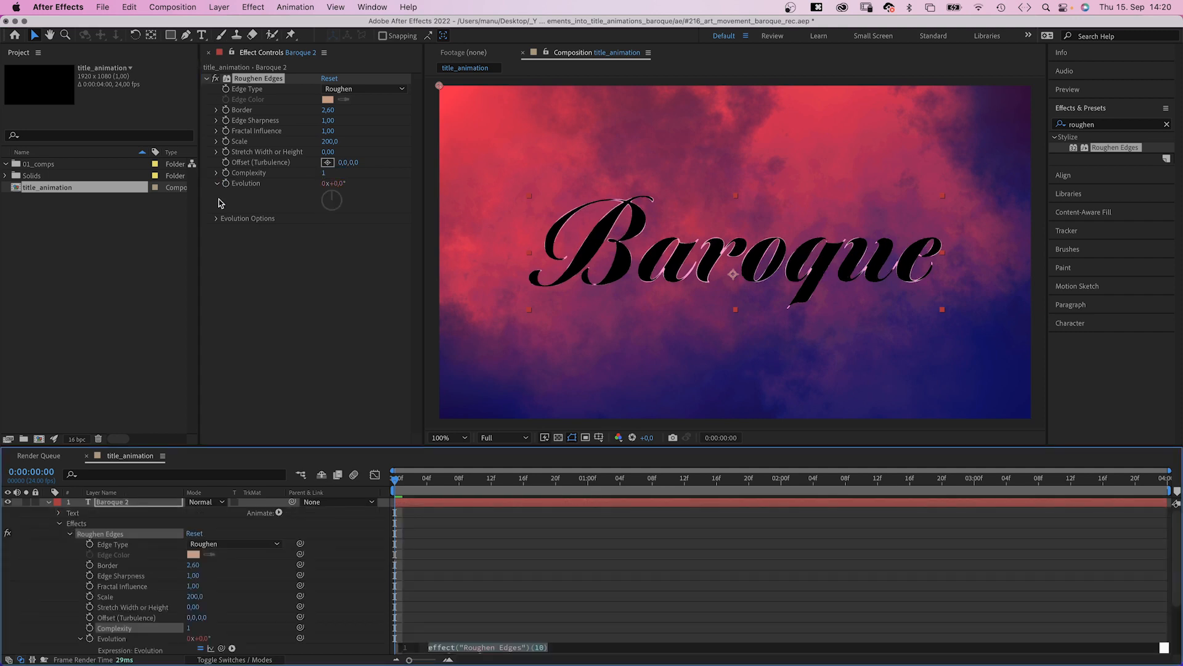
type("time*10")
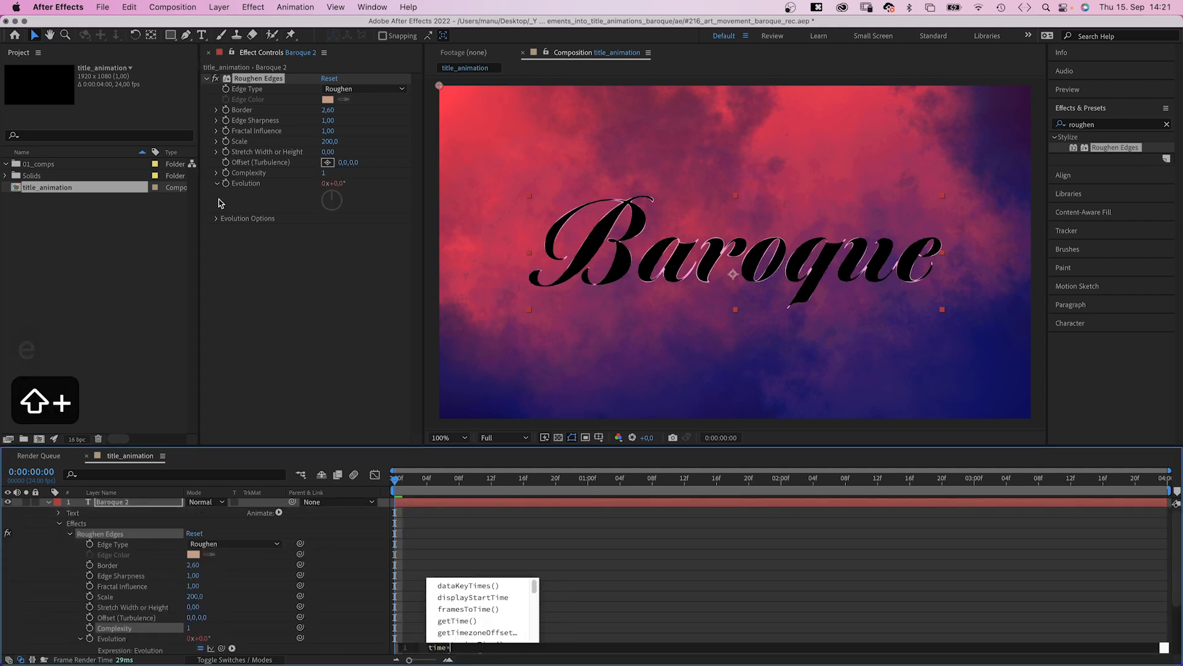
type("0")
left_click(57, 564)
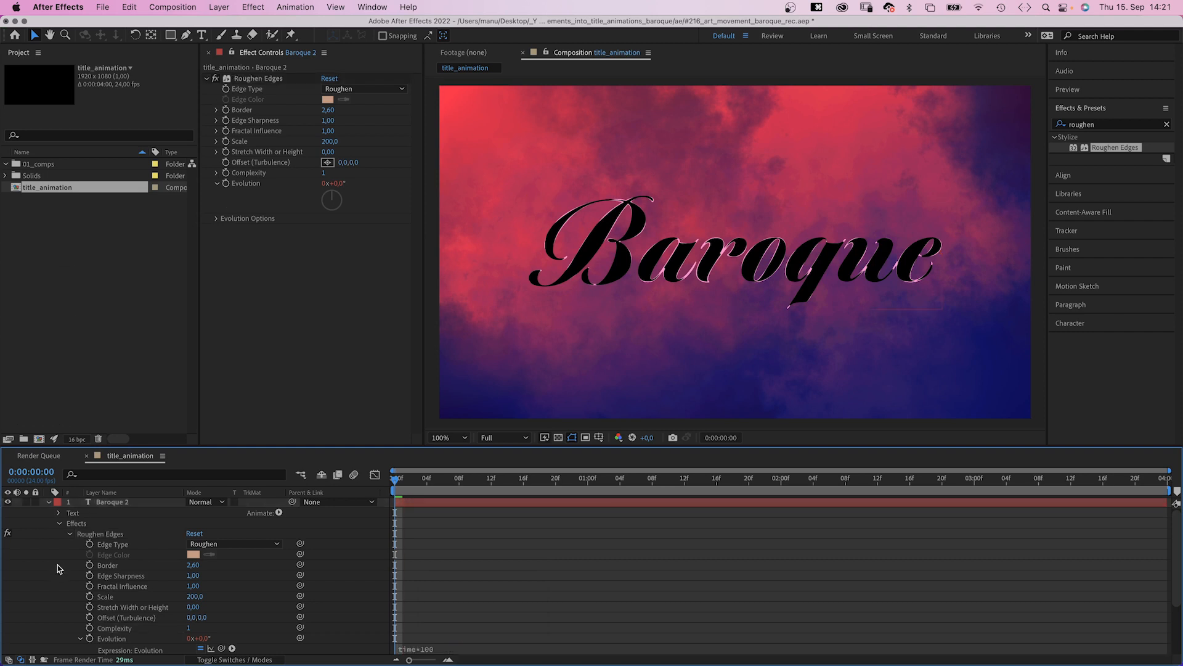
key("space")
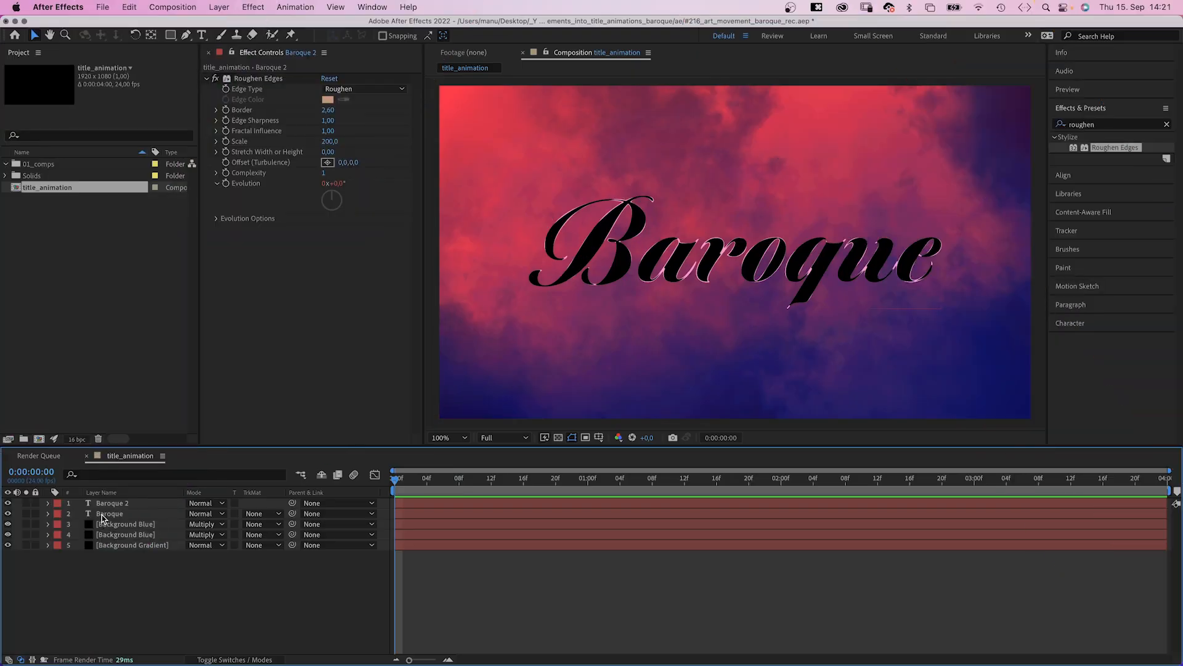
Create a black 1920 x 1080 px solid named Reflection directly above the original Baroque title layer
left_click(103, 515)
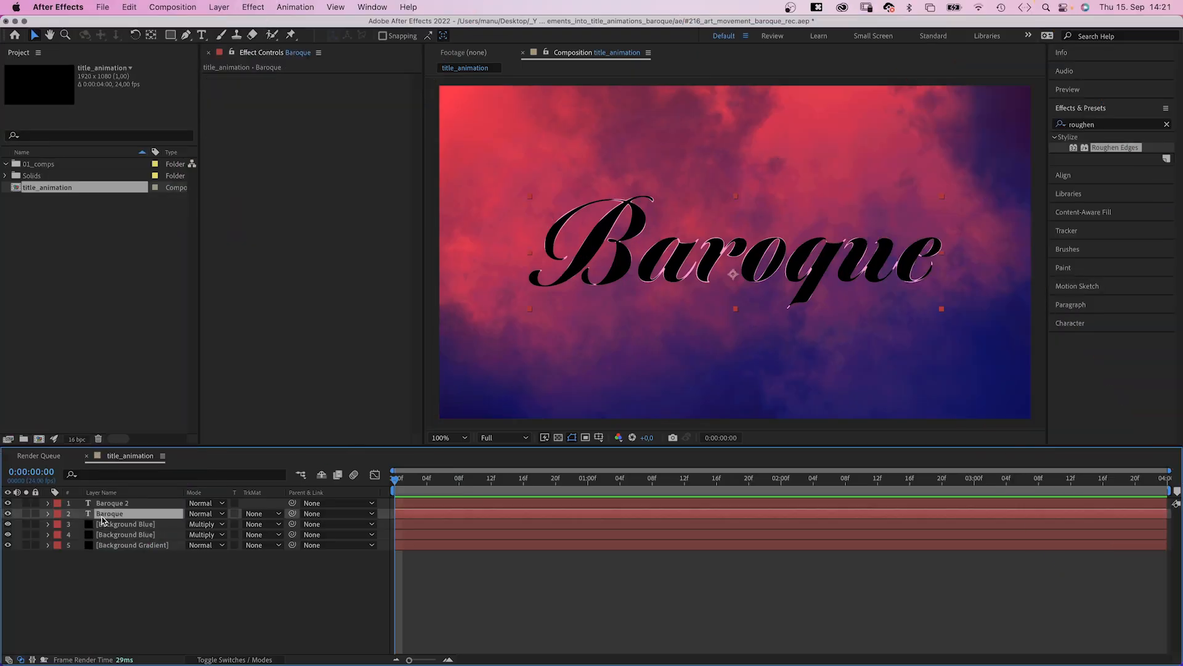
key("cmd+y")
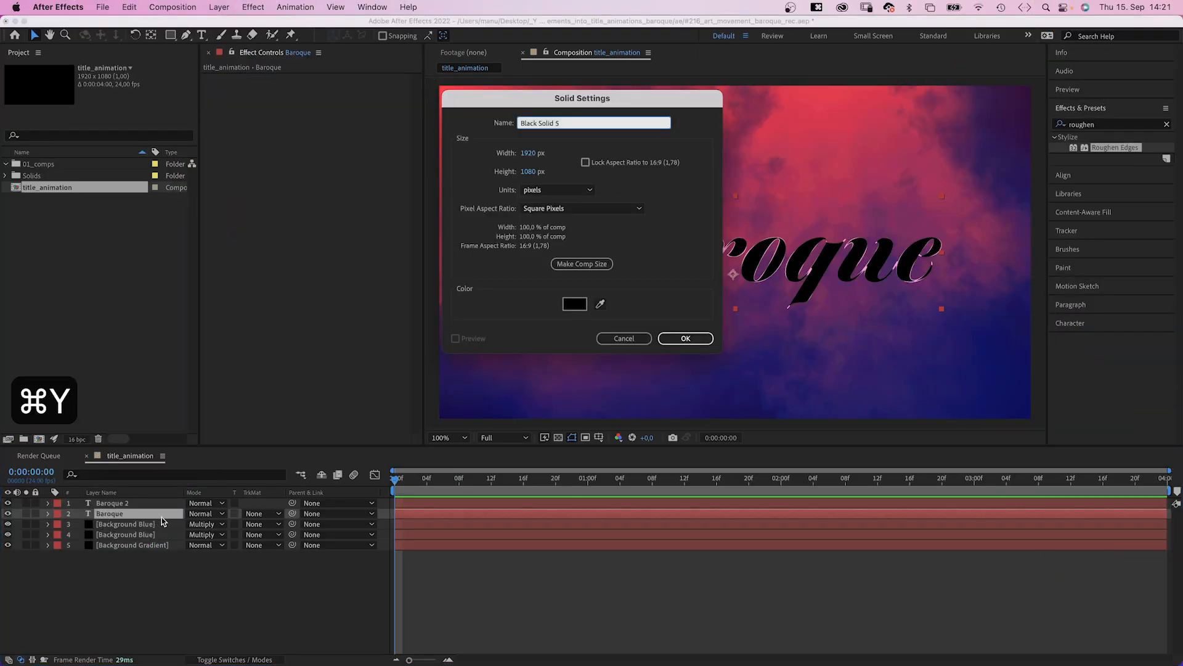
type("Reflection")
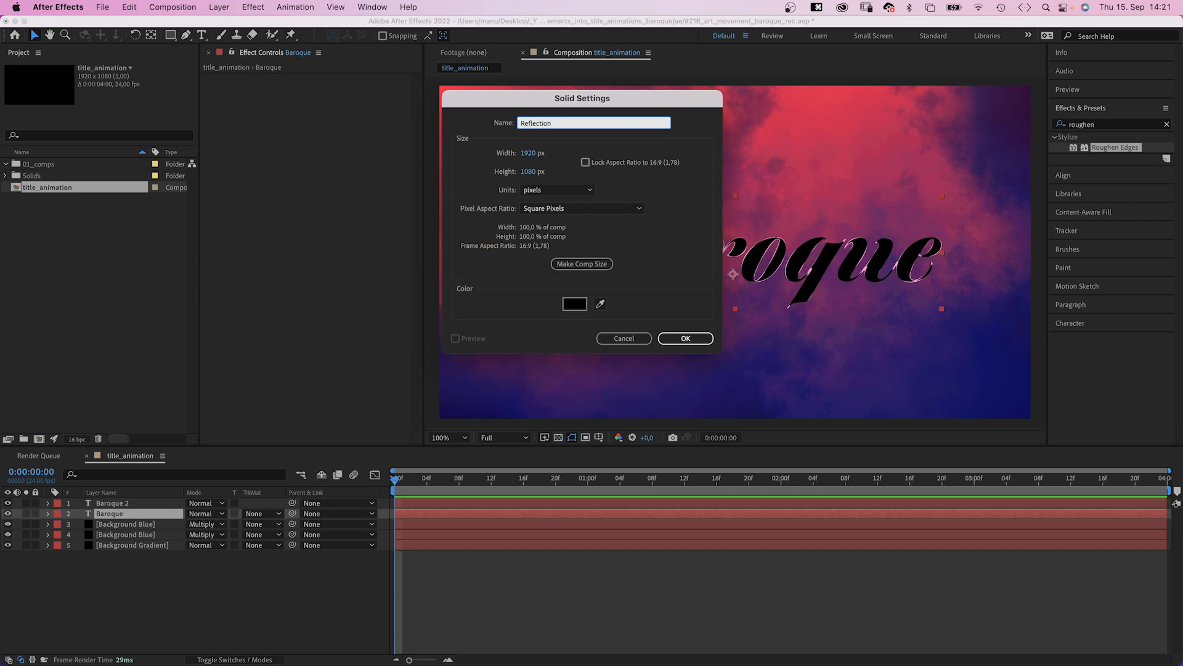
key("Return")
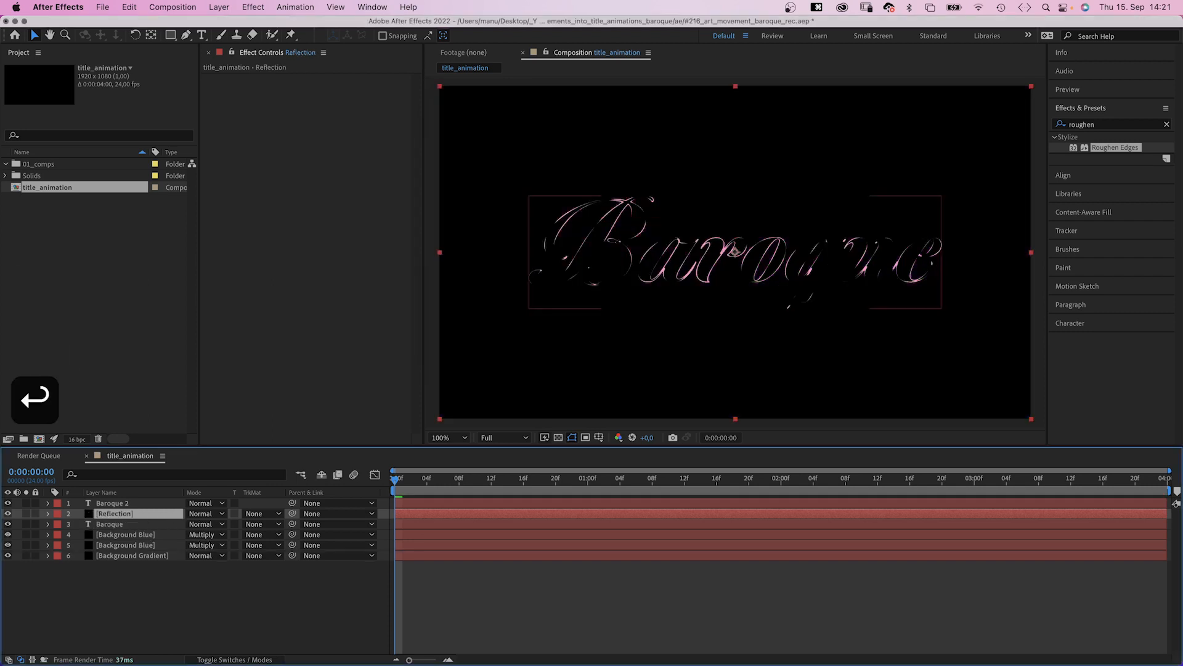
Find the Turbulent Noise effect and apply it to the Reflection solid
left_click(1103, 125)
type("Turbulent")
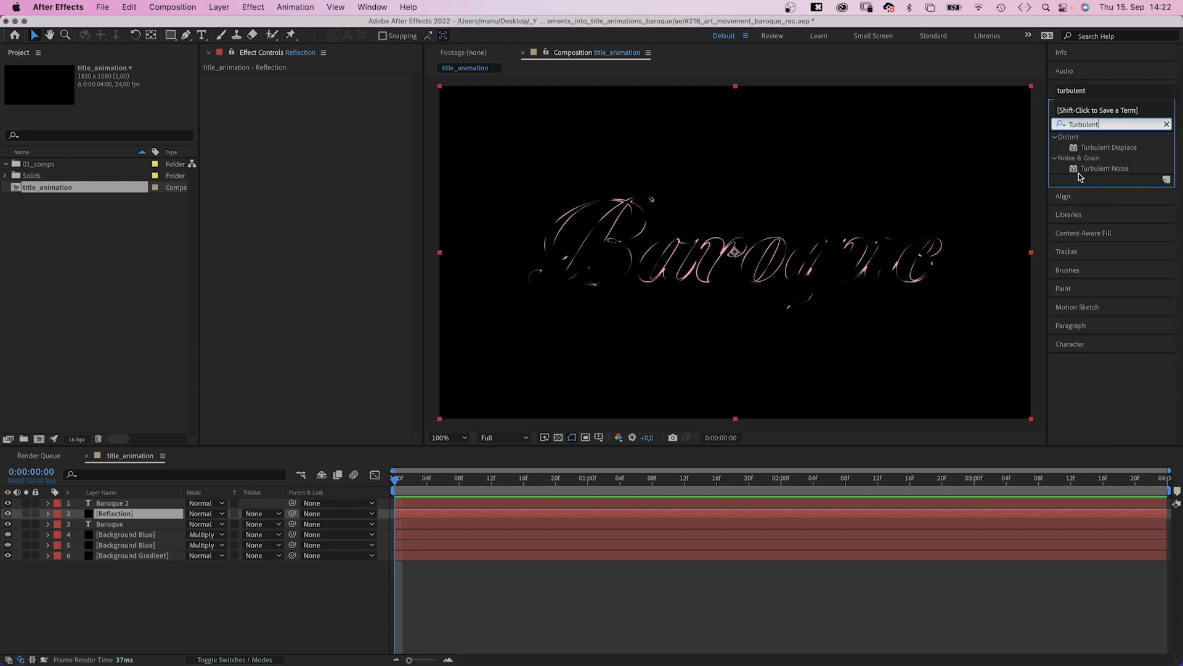
left_click_drag(1074, 169, 326, 188)
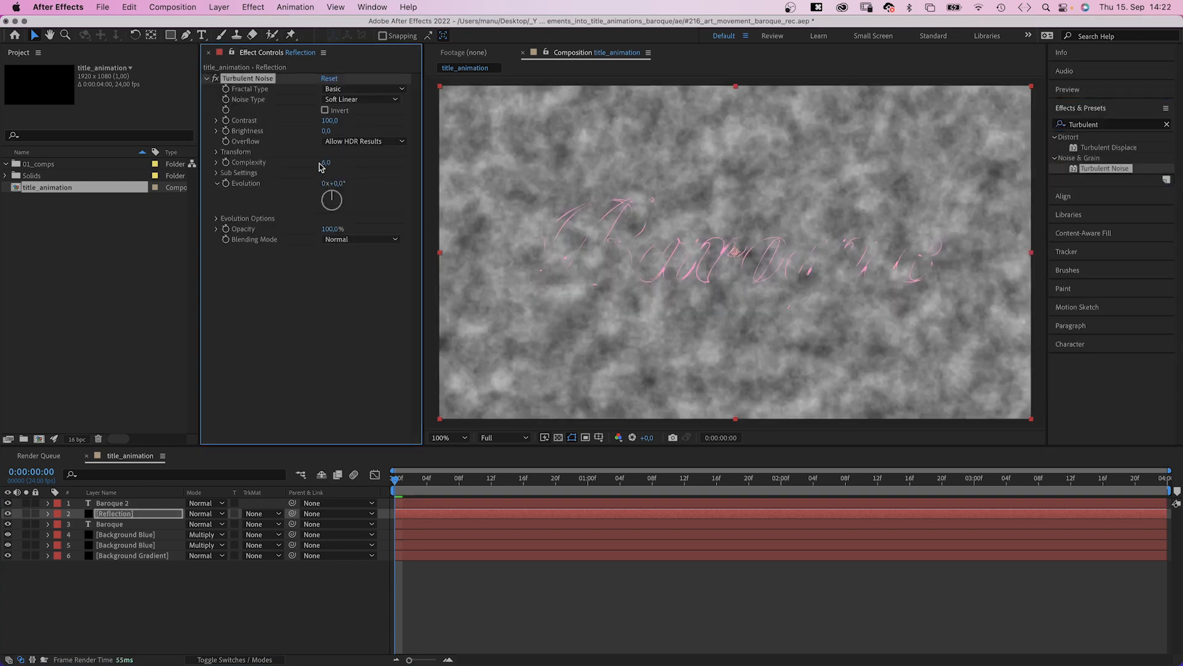
Set the Reflection layer's Turbulent Noise Contrast to 240, Scale to 300 and Complexity to 1
left_click(330, 122)
type("240")
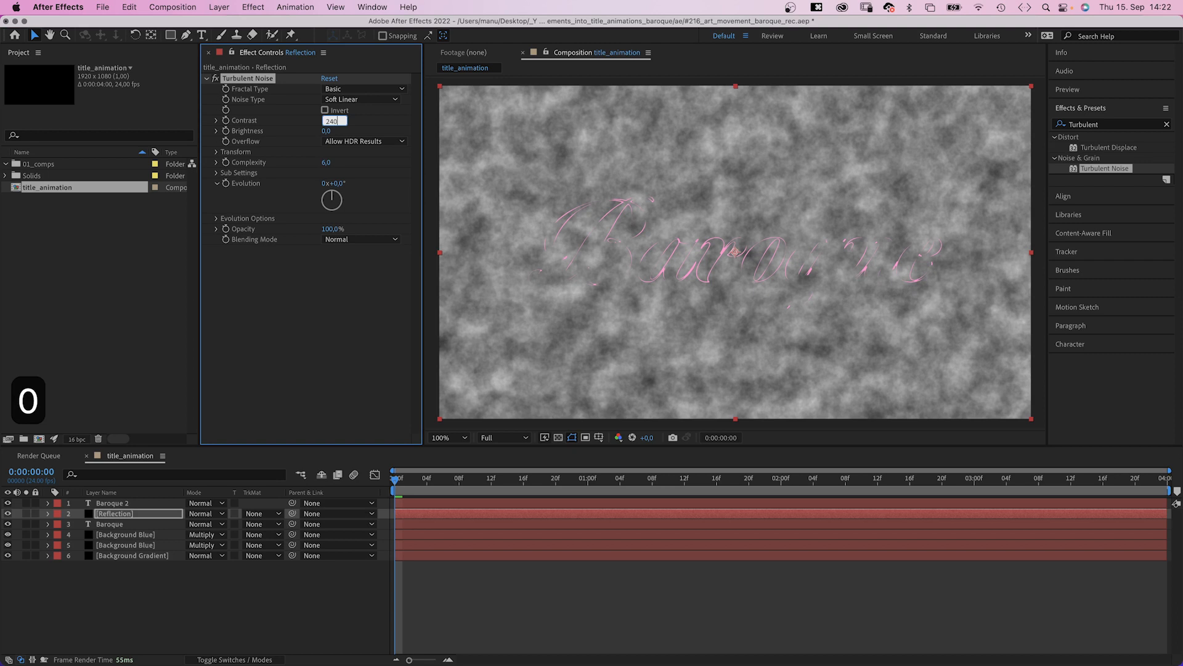
key("Return")
left_click(216, 152)
left_click(330, 183)
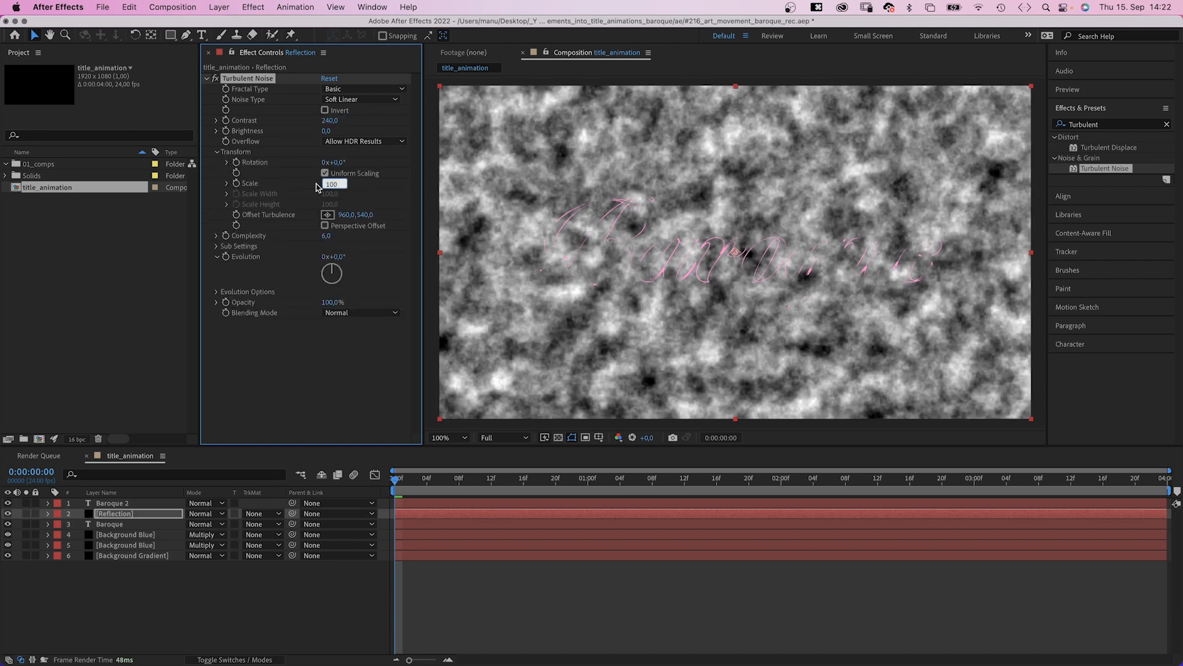
type("300")
key("Return")
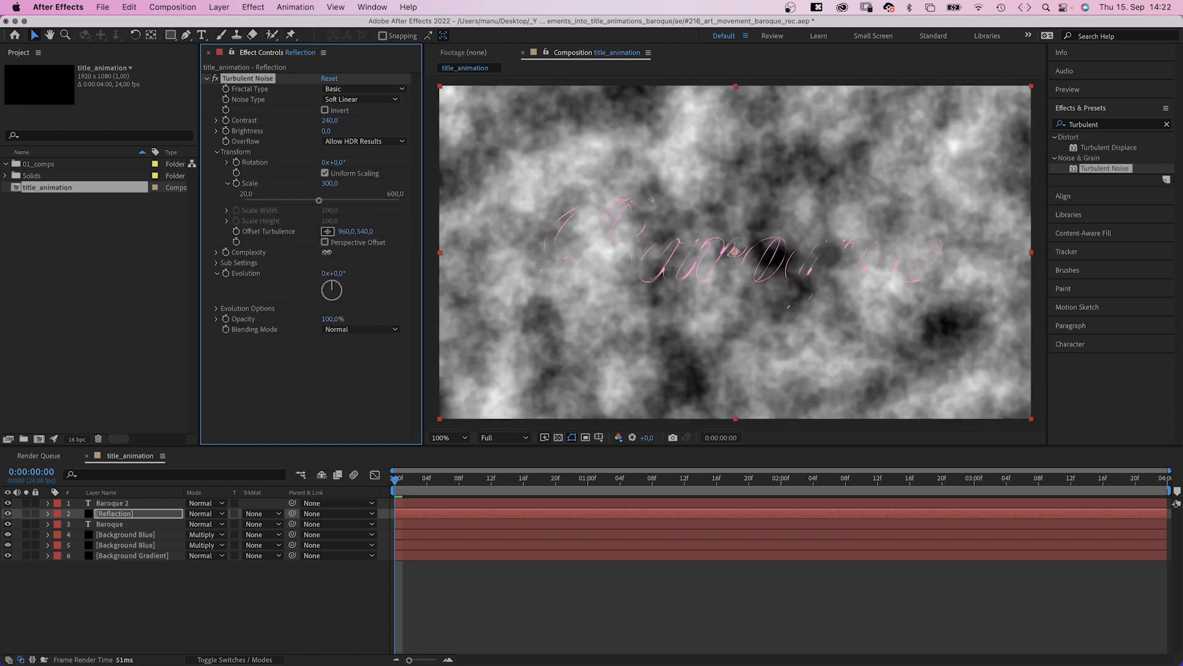
left_click(326, 253)
type("1")
key("Return")
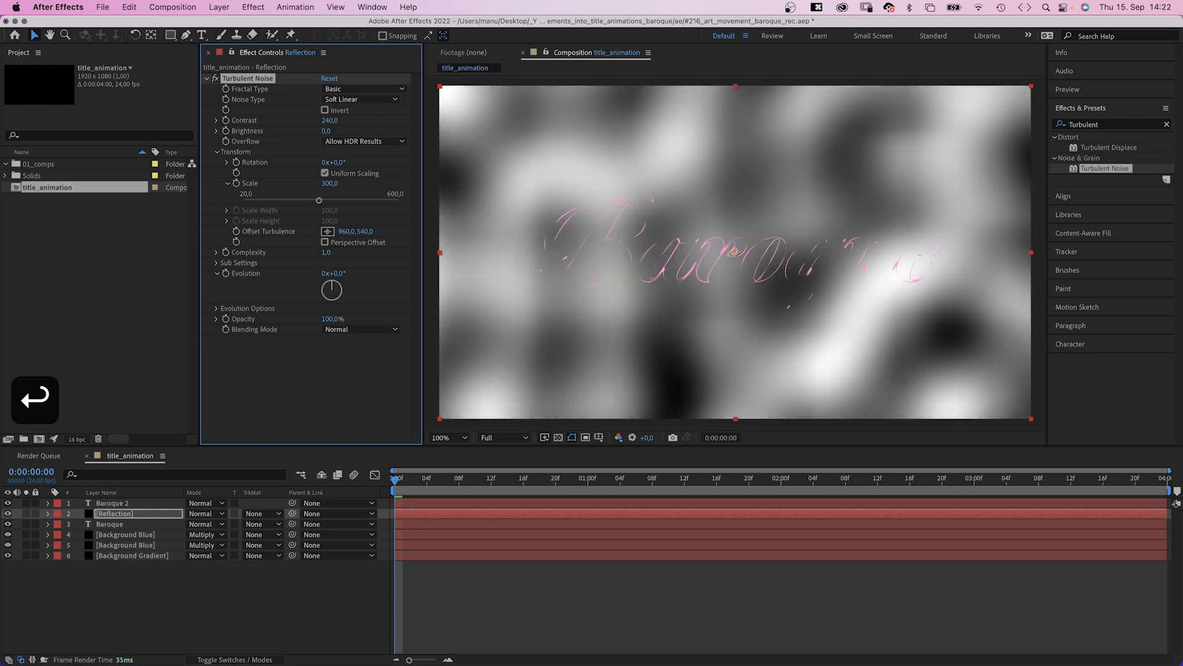
Animate the Turbulent Noise Evolution with the expression time*50, preview it and return to the first frame
left_click(226, 274, "alt")
type("time*50")
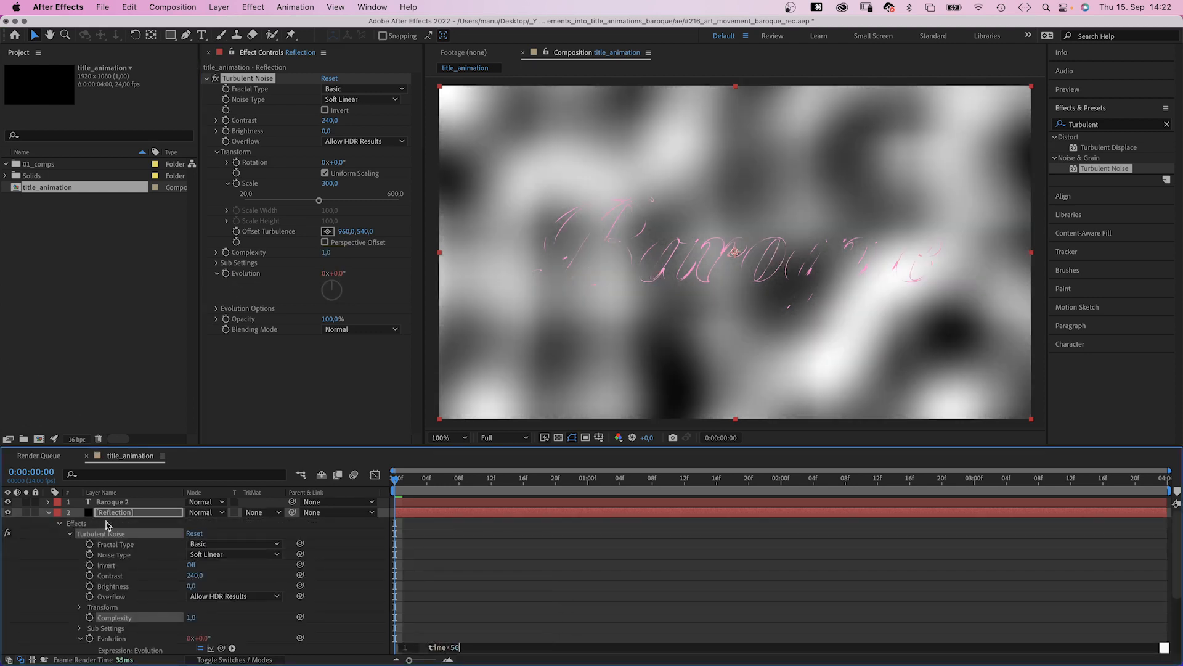
left_click(68, 556)
key("space")
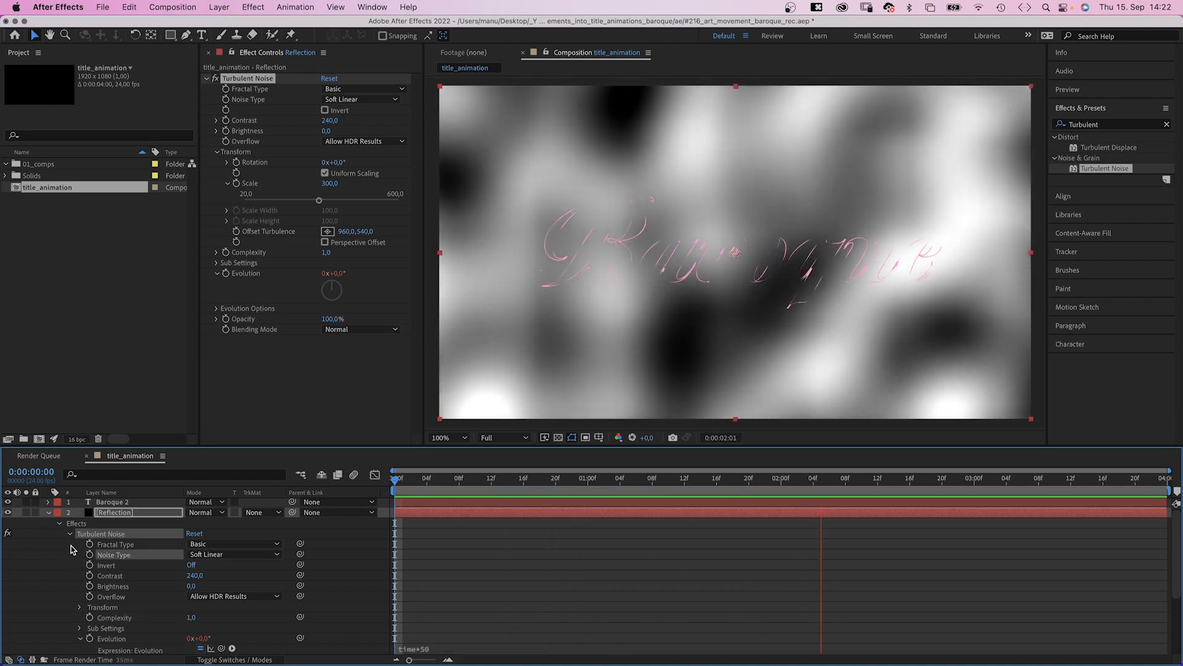
key("space")
left_click(48, 512)
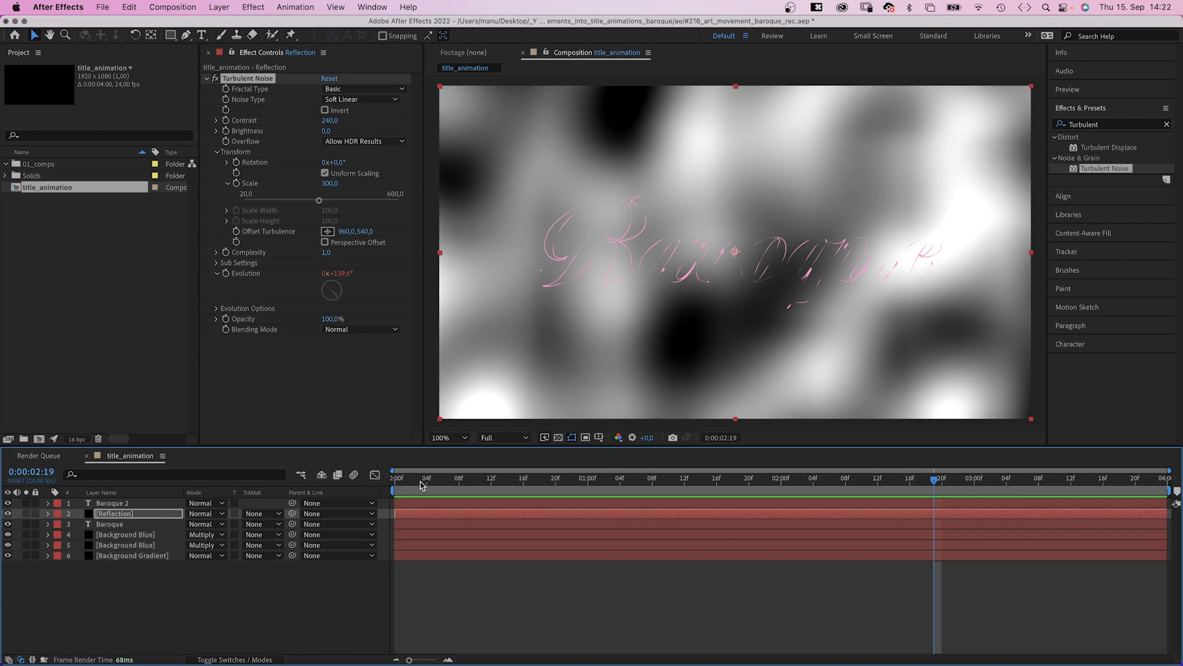
left_click_drag(421, 485, 315, 497)
Find the Tritone effect and apply it to the Reflection layer below Turbulent Noise
left_click_drag(1113, 124, 1041, 121)
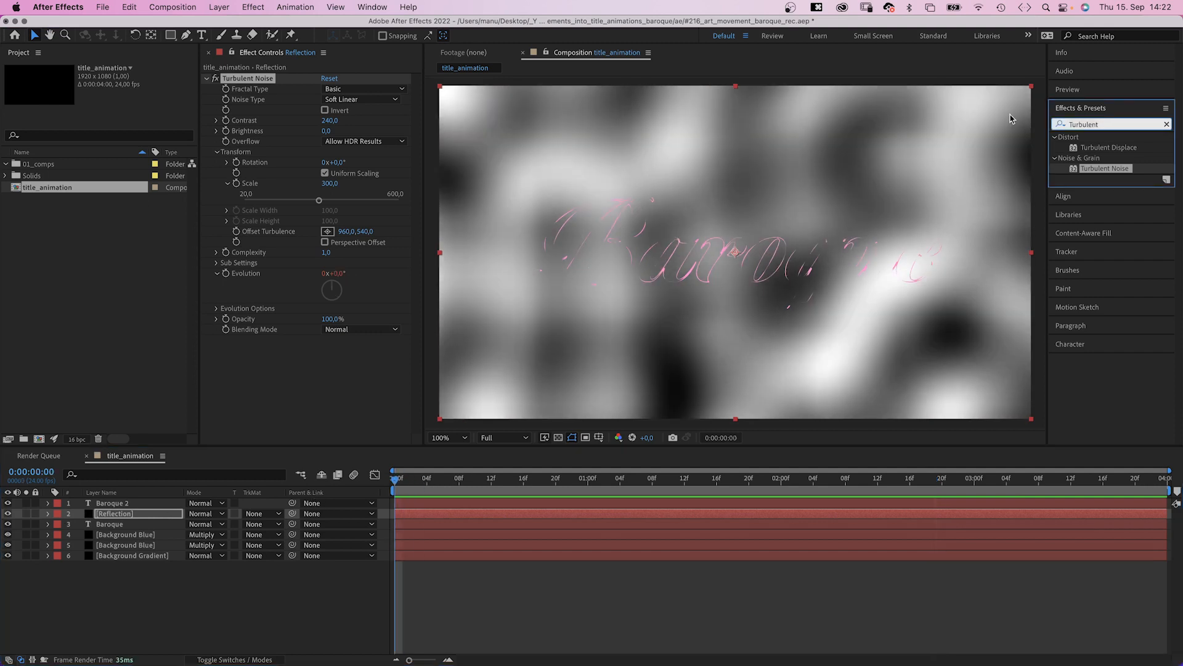
type("tritone")
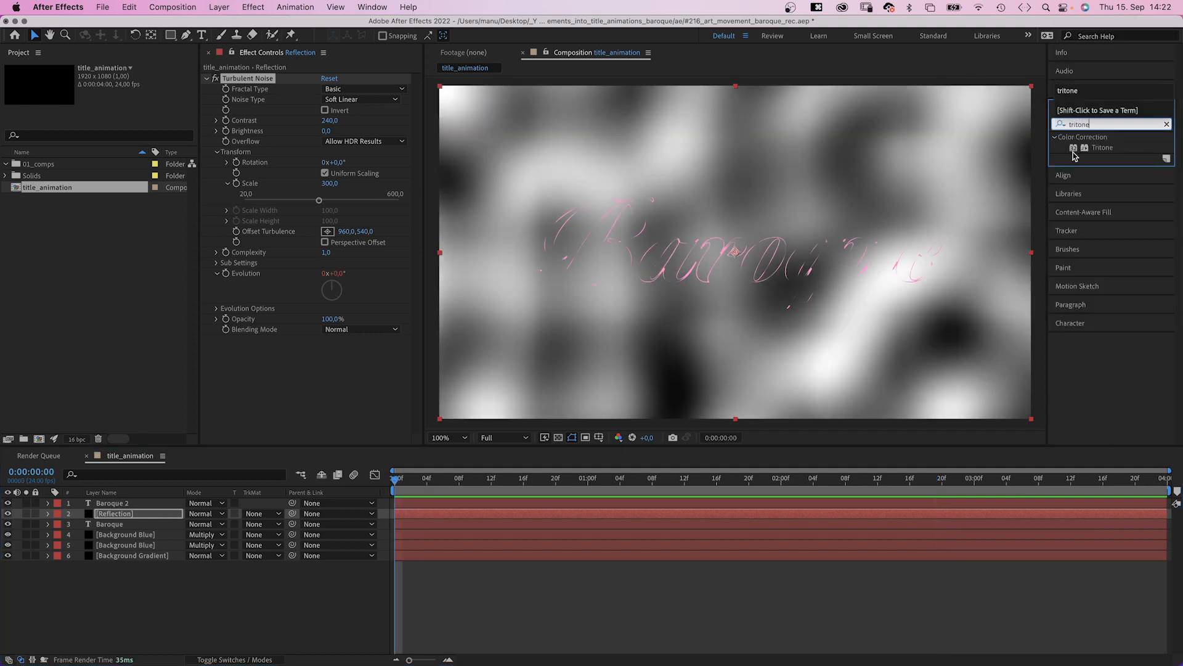
left_click_drag(1075, 155, 338, 393)
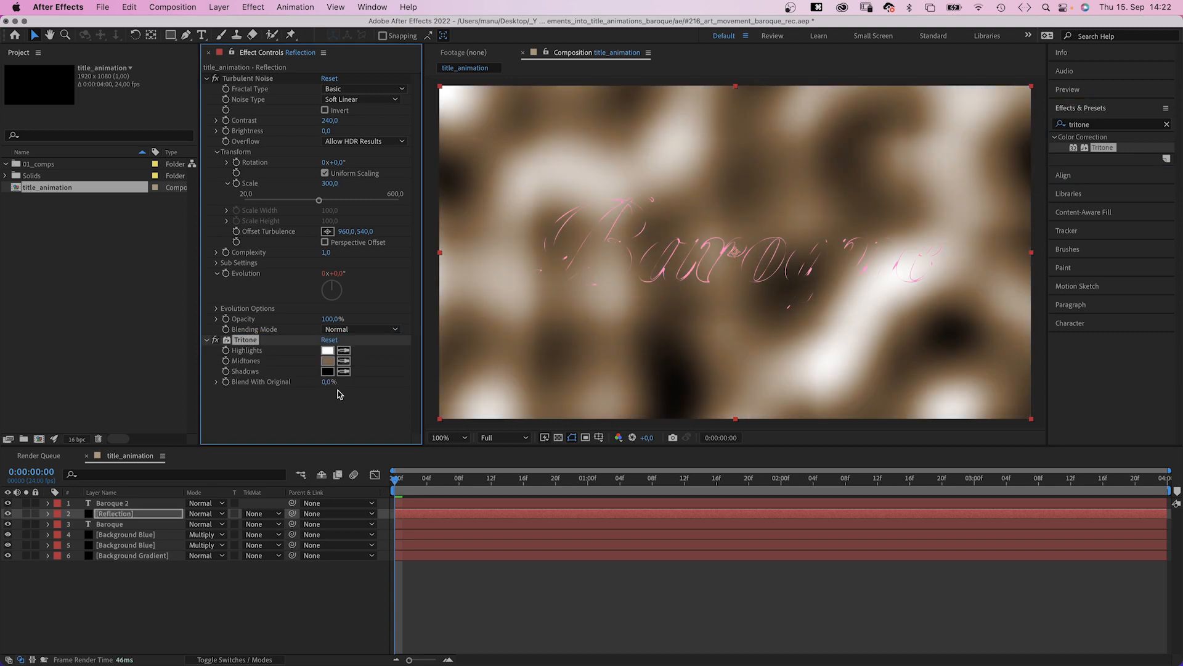
Set the Reflection layer's Tritone Highlights to pale yellow FFEA9E and its Midtones to a muted pinkish mauve
left_click(327, 351)
left_click_drag(524, 140, 543, 127)
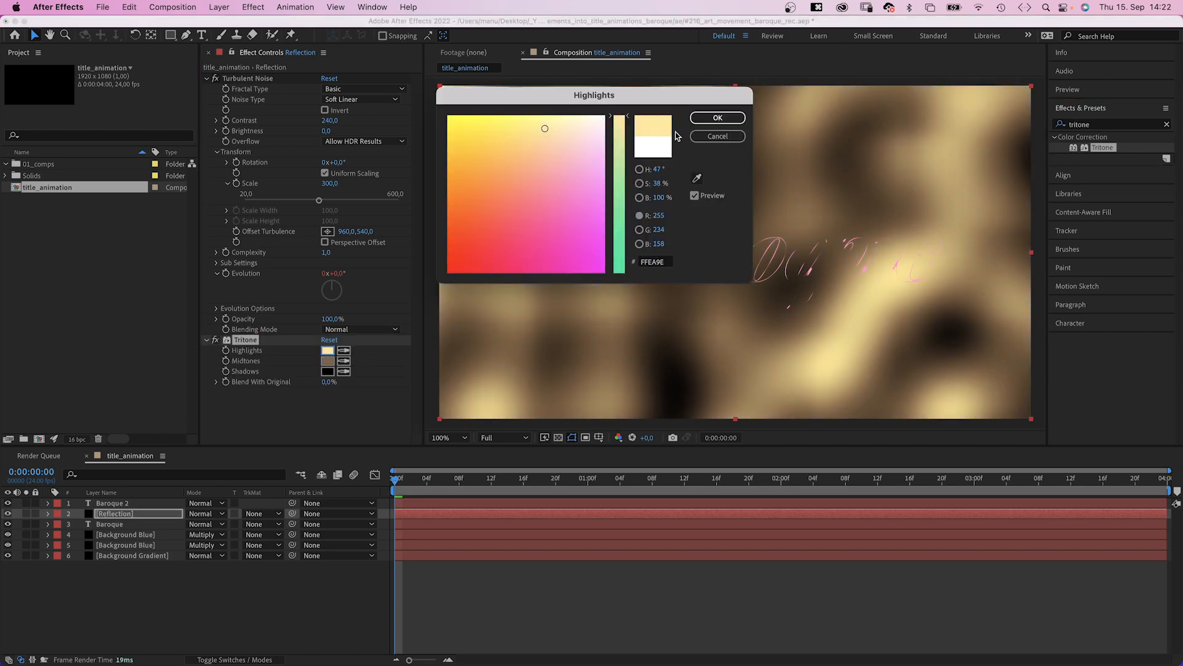
left_click(715, 117)
left_click(327, 362)
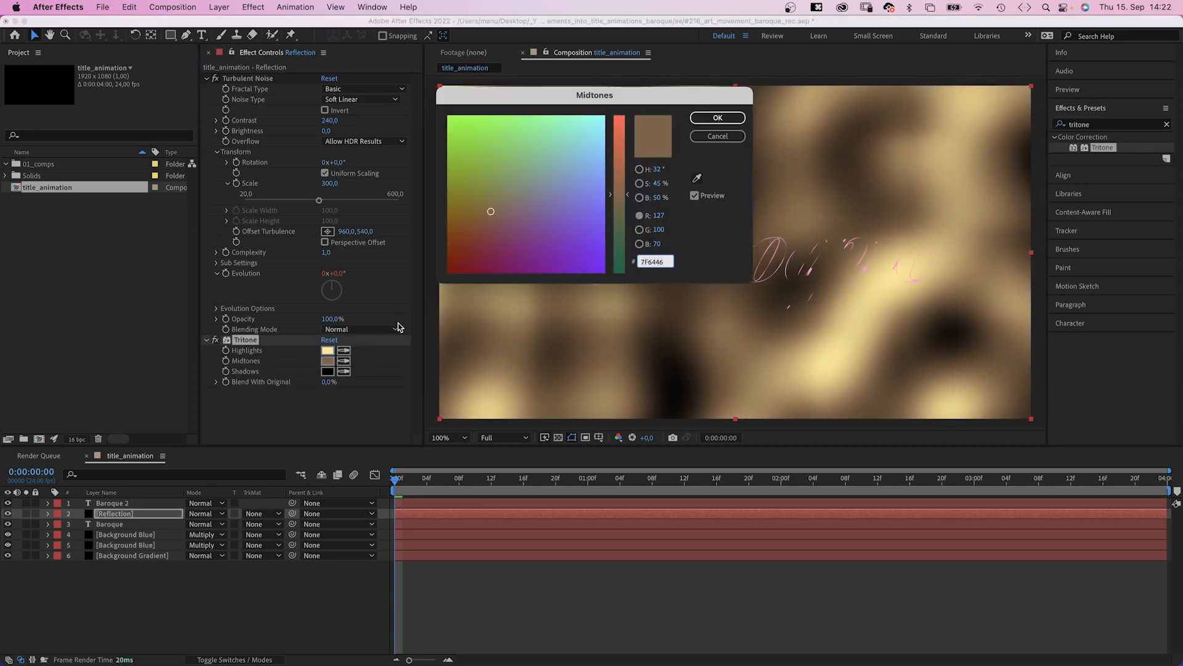
left_click_drag(612, 199, 612, 153)
mouse_move(519, 207)
left_mouse_down()
mouse_move(542, 198)
mouse_move(536, 214)
mouse_move(540, 199)
left_mouse_up()
left_click(709, 118)
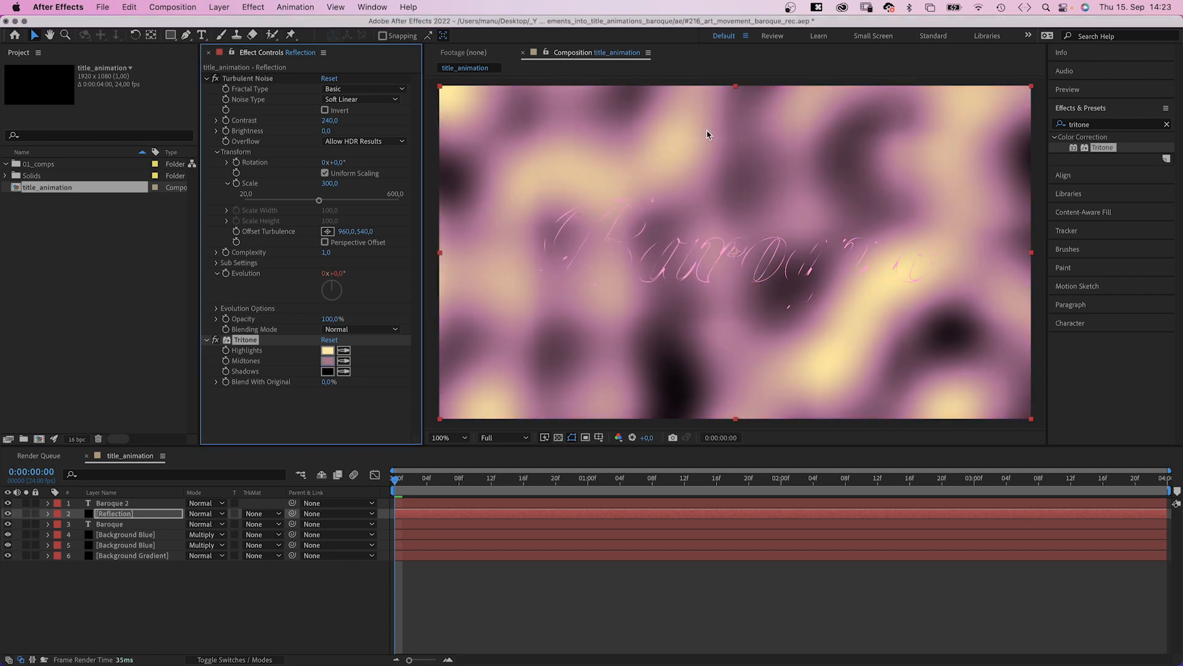
Add the Set Matte effect below Tritone on the Reflection layer and take the matte from the Baroque layer
left_click(1109, 124)
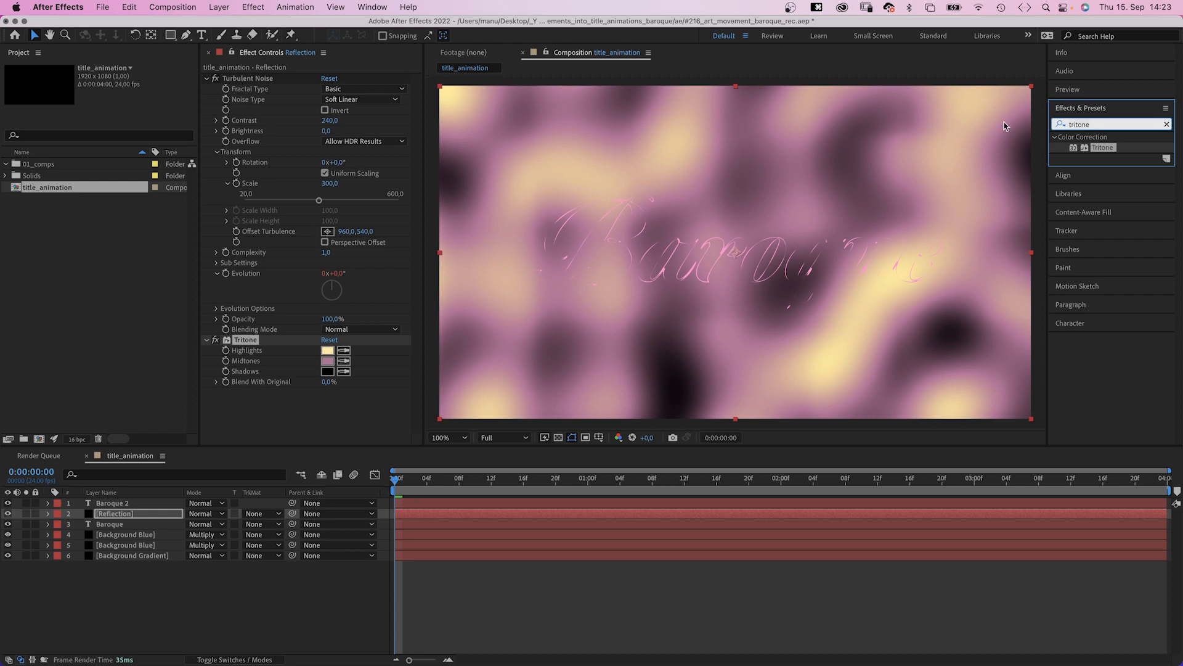
type("set matt")
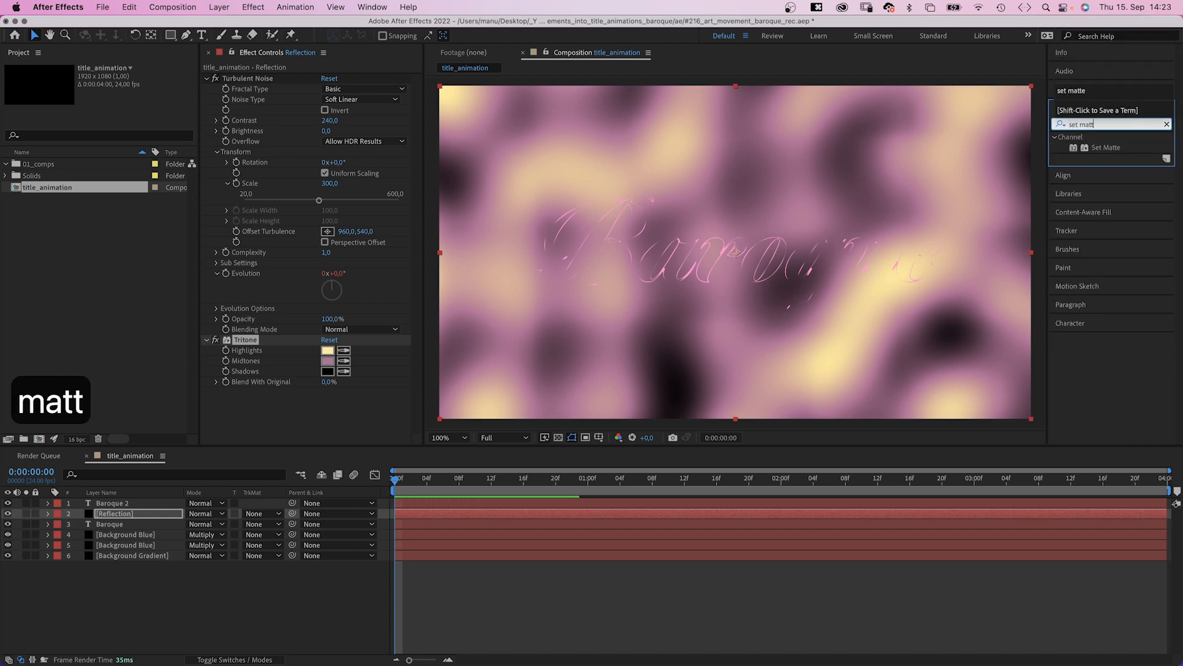
left_click(1073, 149)
left_click_drag(1073, 149, 314, 398)
left_click(338, 386)
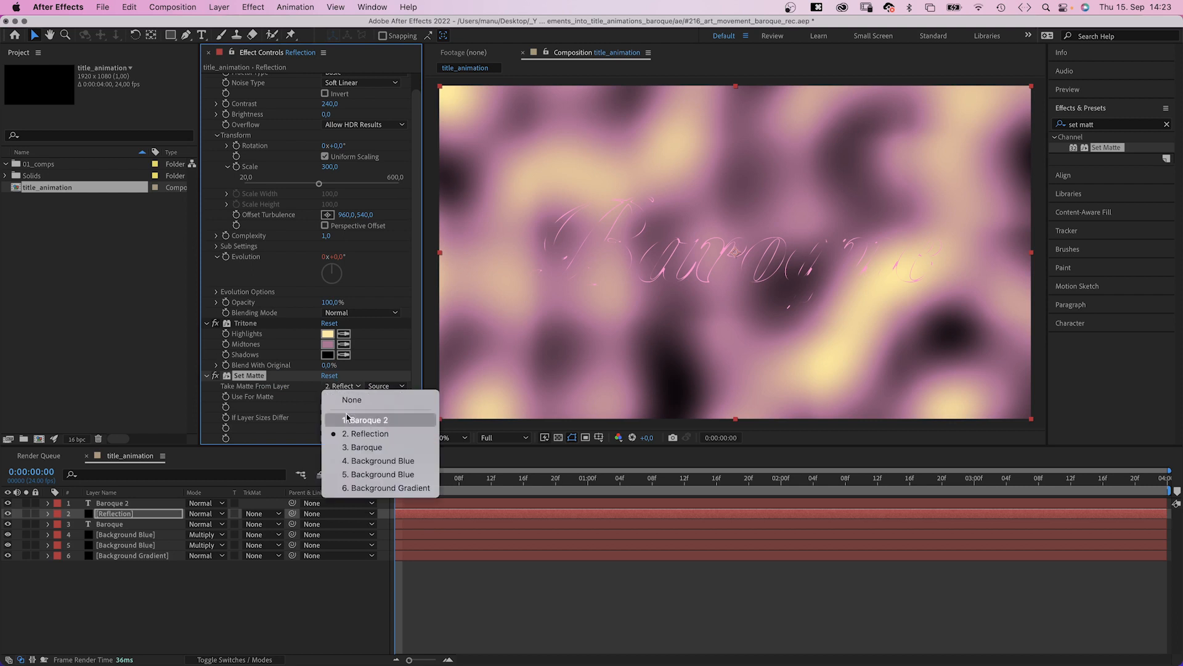
left_click(348, 447)
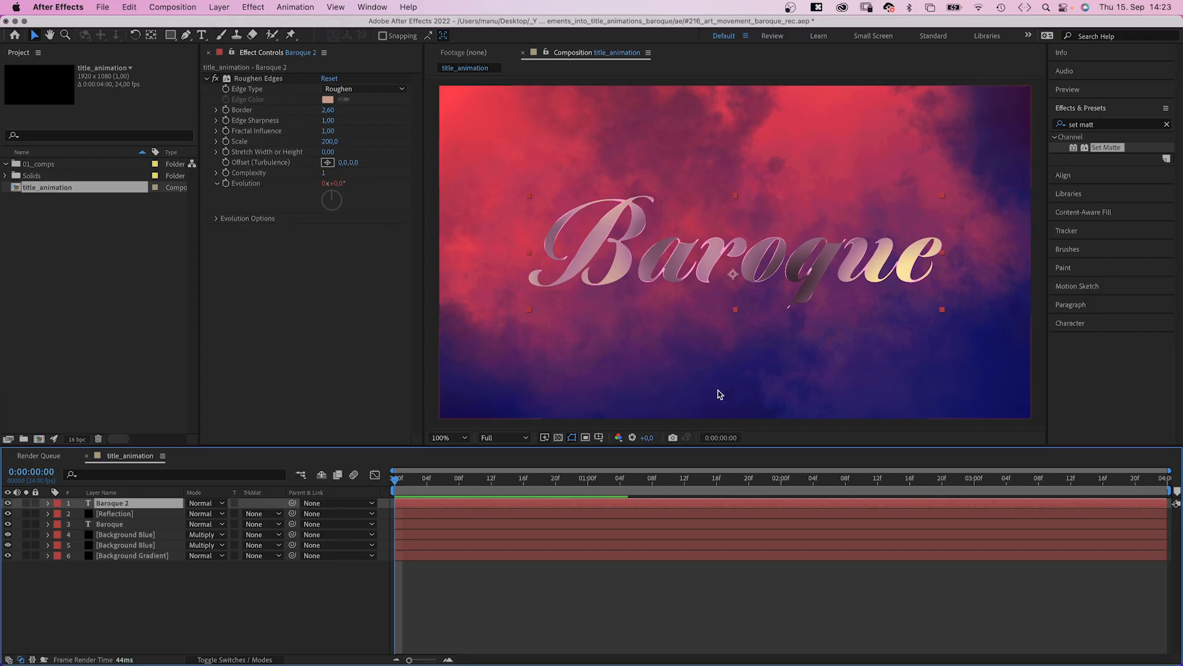
Change the stroke color of the Baroque 2 text to light pink FFC5FC
left_click(1145, 324)
left_click(1162, 306)
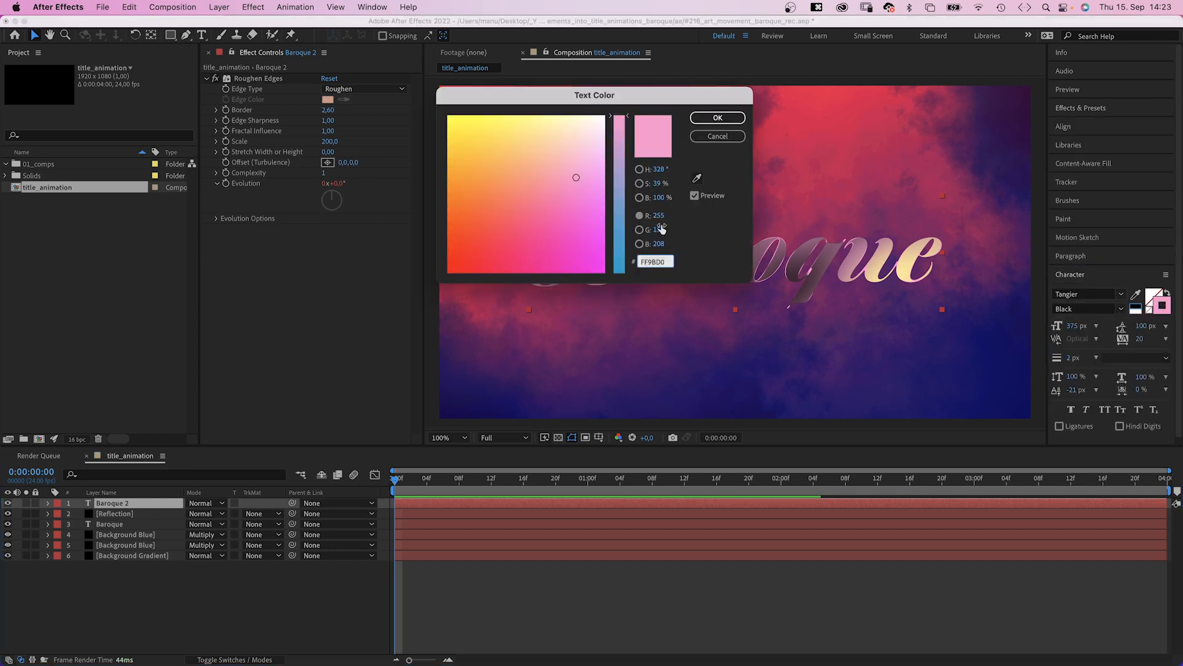
left_click_drag(583, 166, 600, 152)
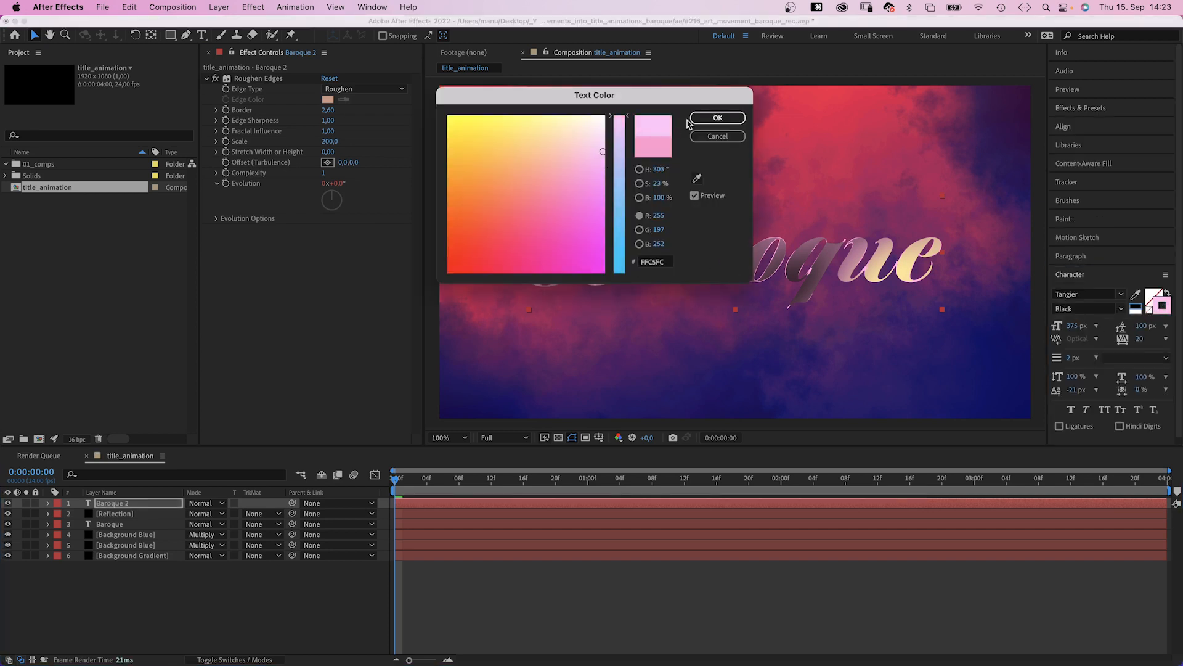
left_click(717, 118)
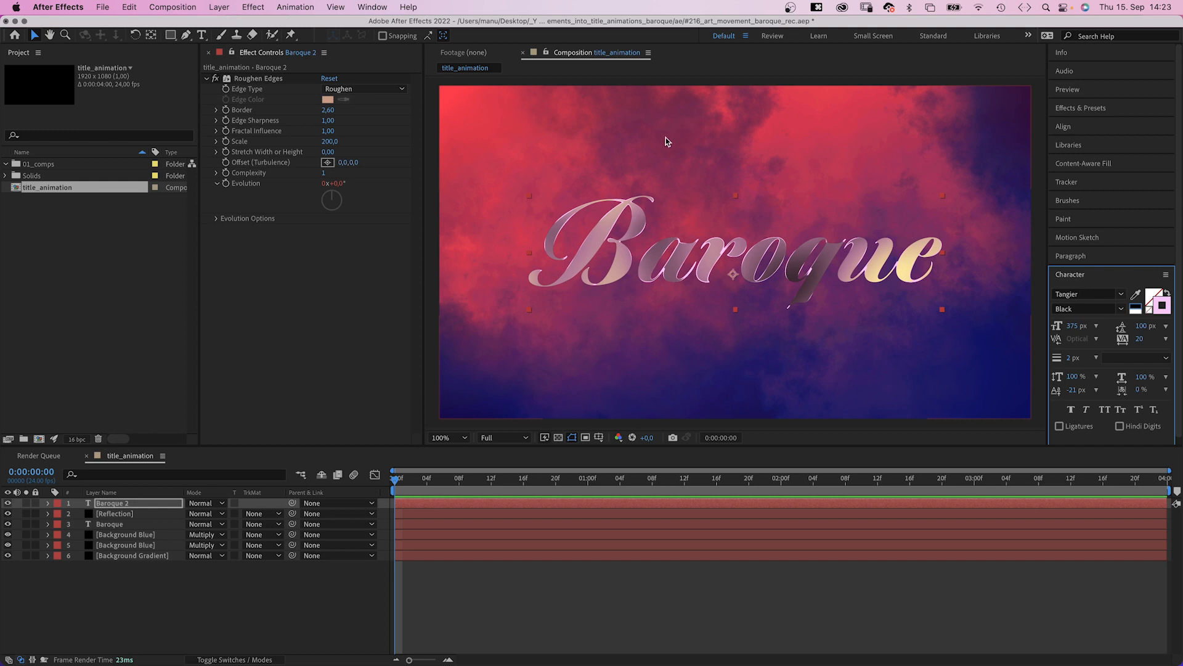
Set the Reflection layer's blending mode to Add
left_click(157, 512)
left_click(211, 514)
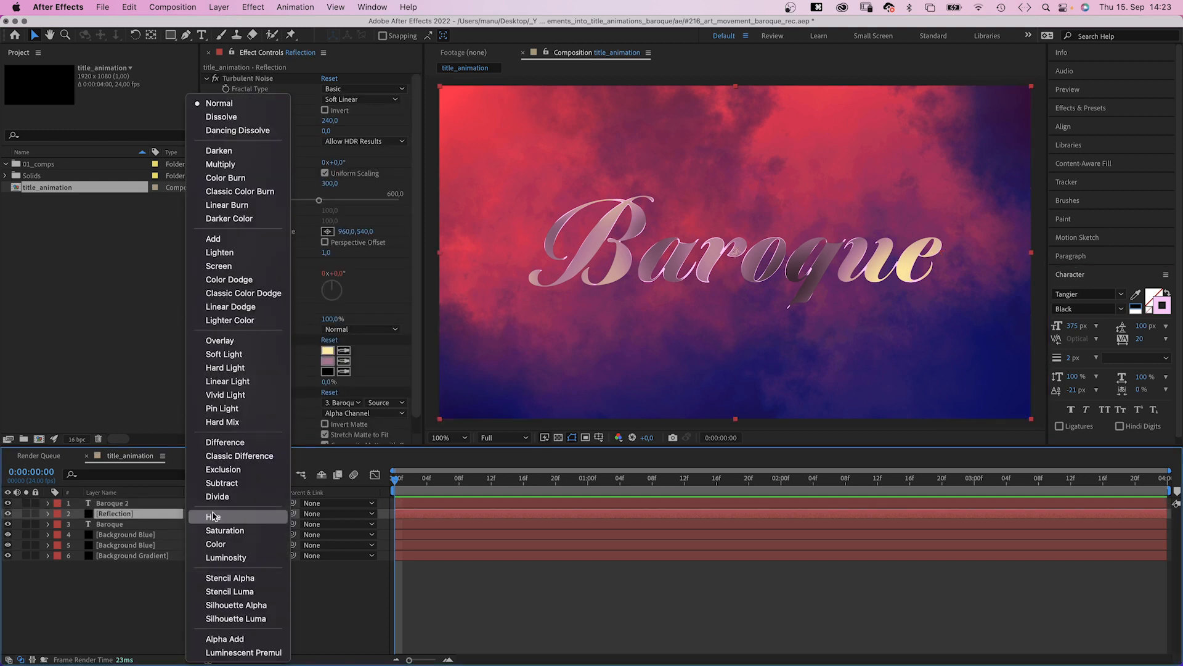
left_click(229, 240)
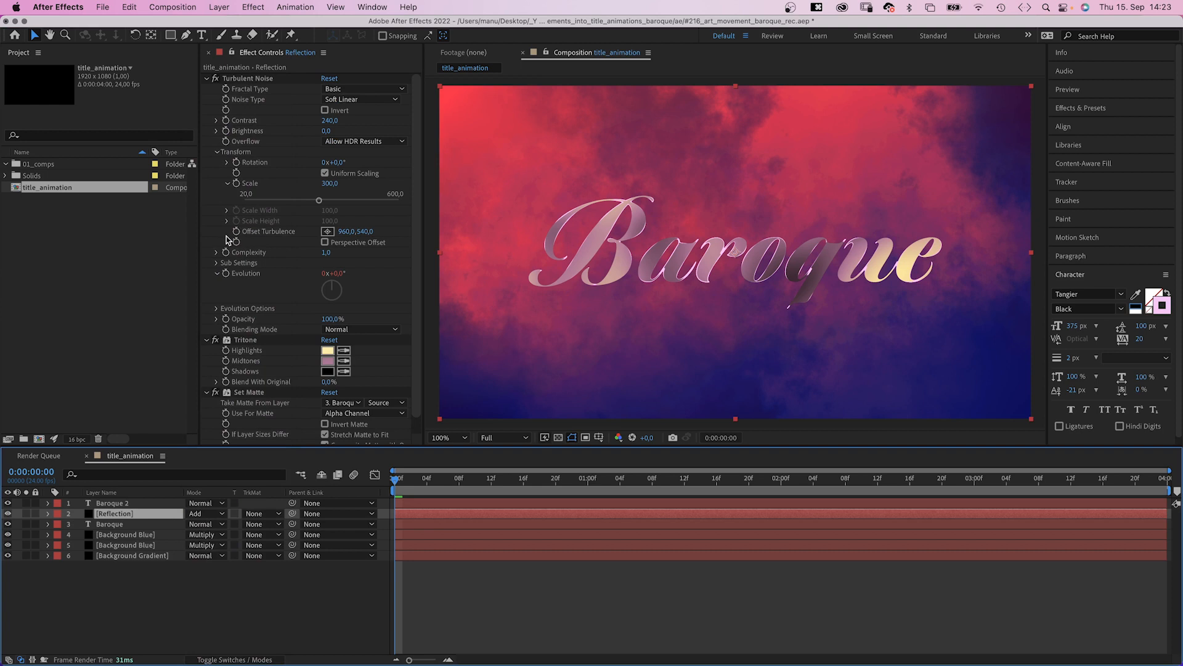
Create a black 1920 x 1080 solid named Edge directly above the Baroque text layer
left_click(118, 524)
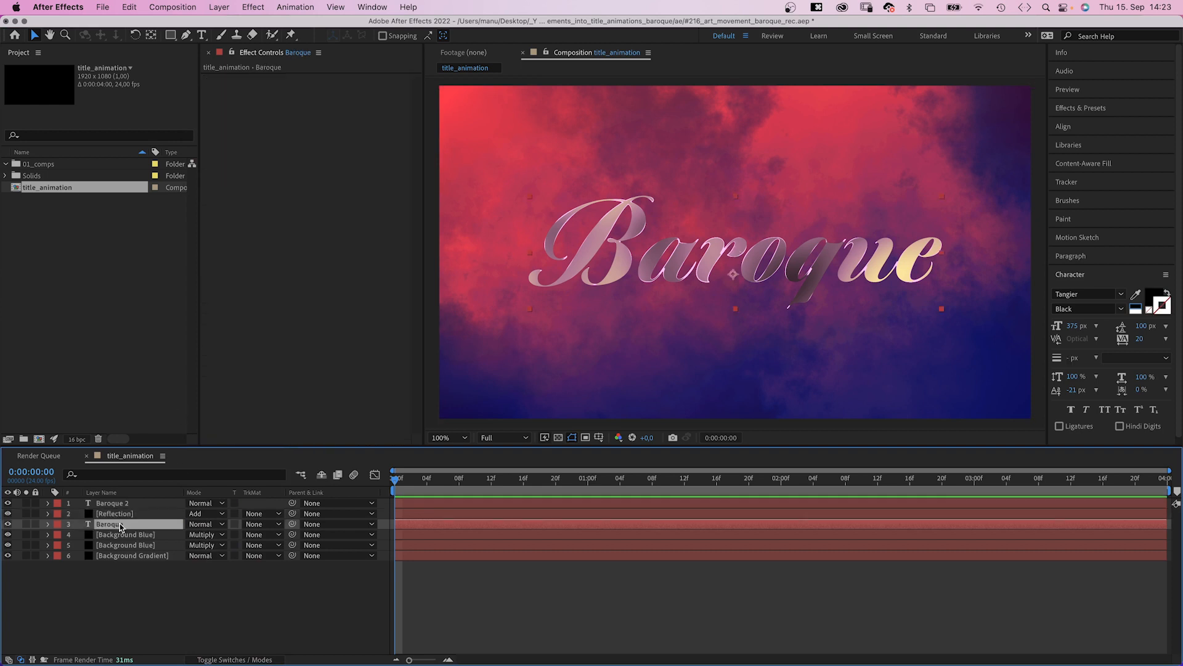
key("super+y")
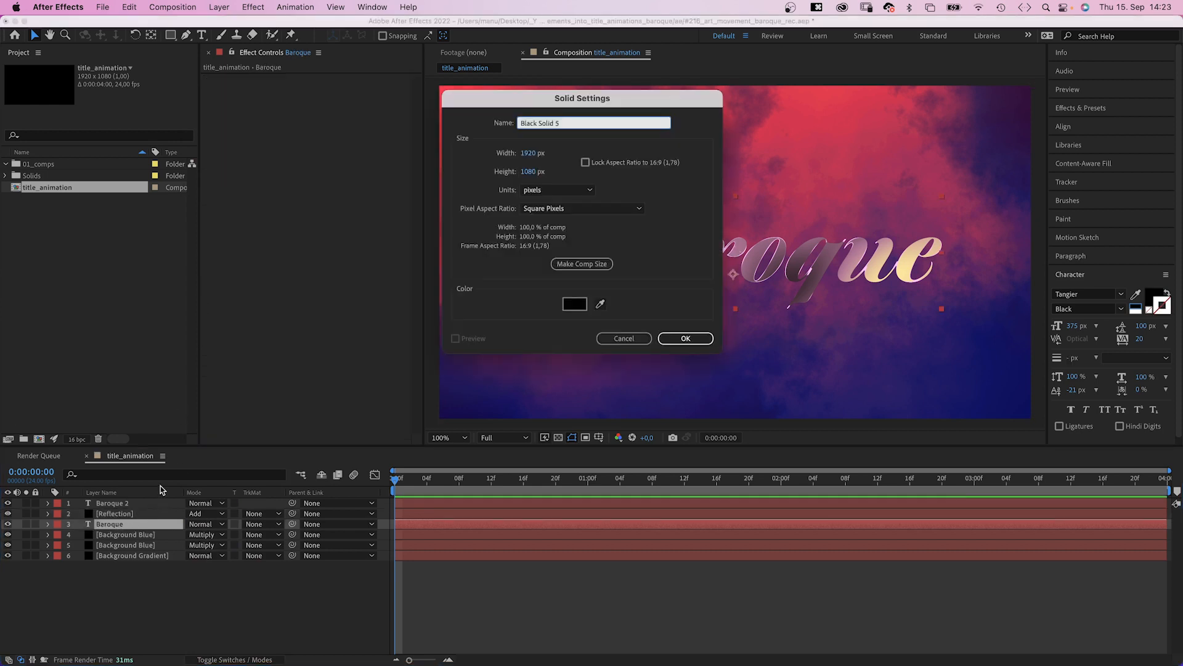
type("Edge")
key("Return")
Apply the Gradient Ramp effect to the Edge solid and set the Start of Ramp Y value to 600
left_click(1081, 108)
left_click_drag(1106, 125, 1033, 118)
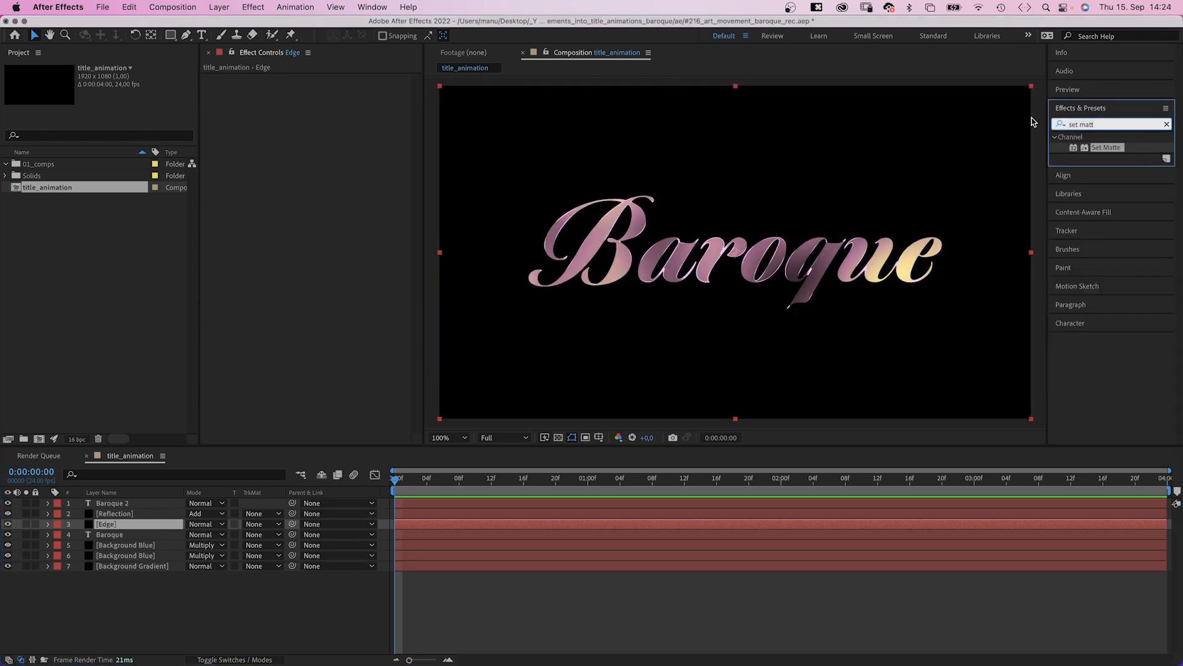
type("Gradient")
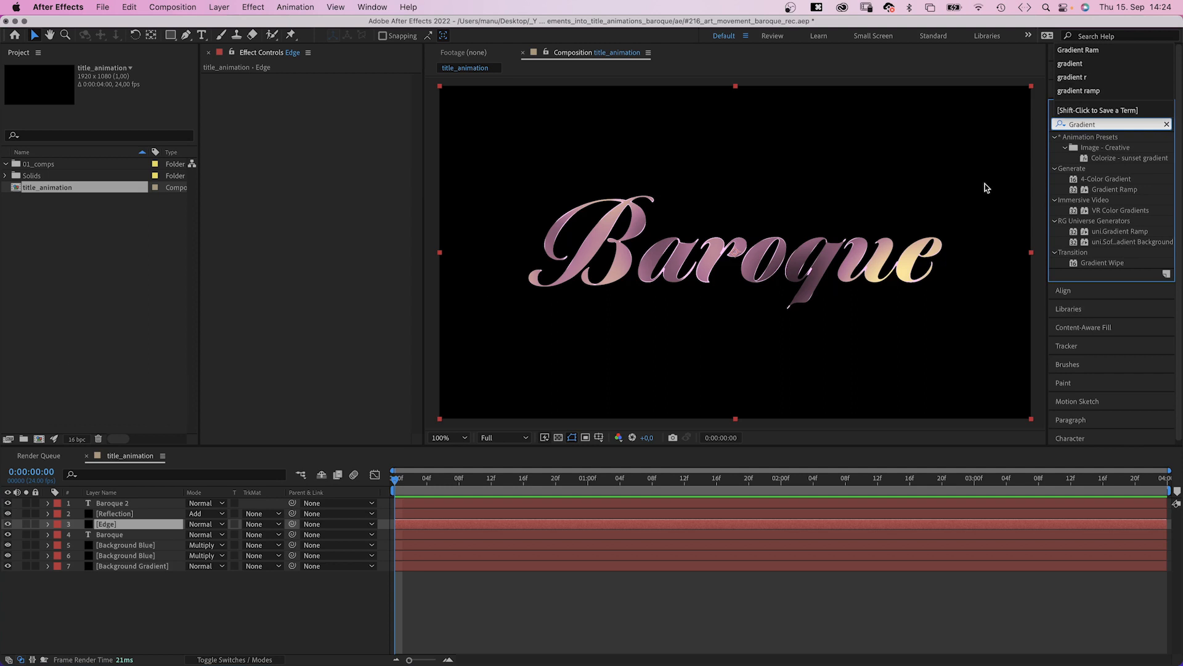
left_click_drag(1074, 193, 241, 174)
left_click(361, 90)
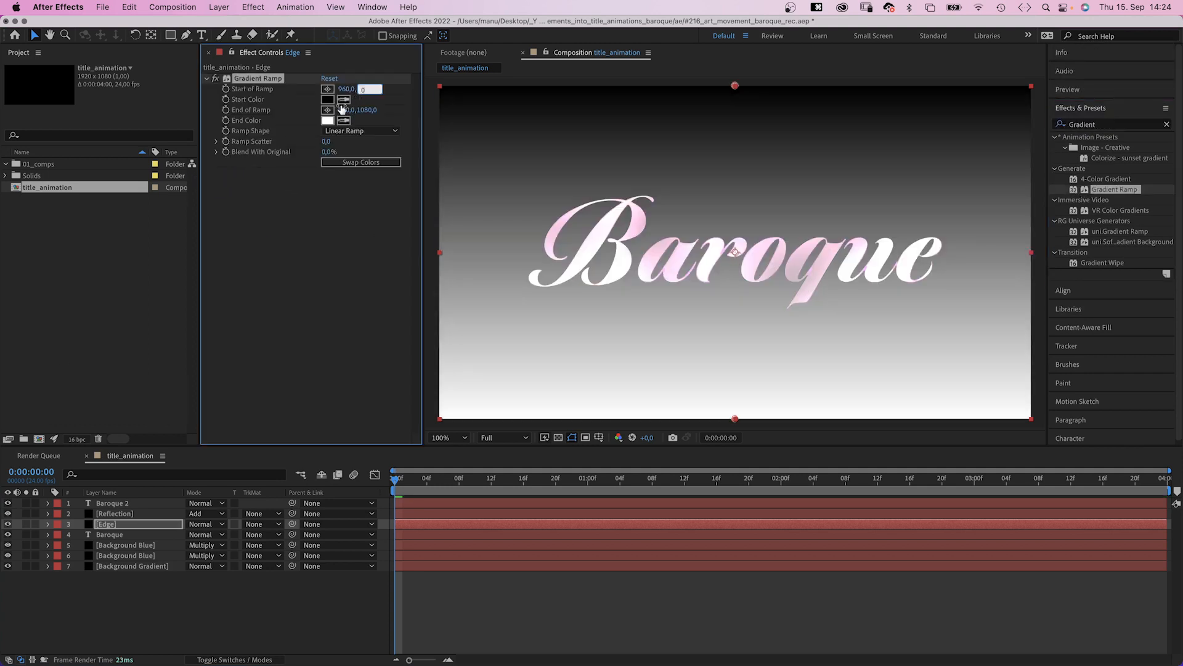
type("600")
key("Return")
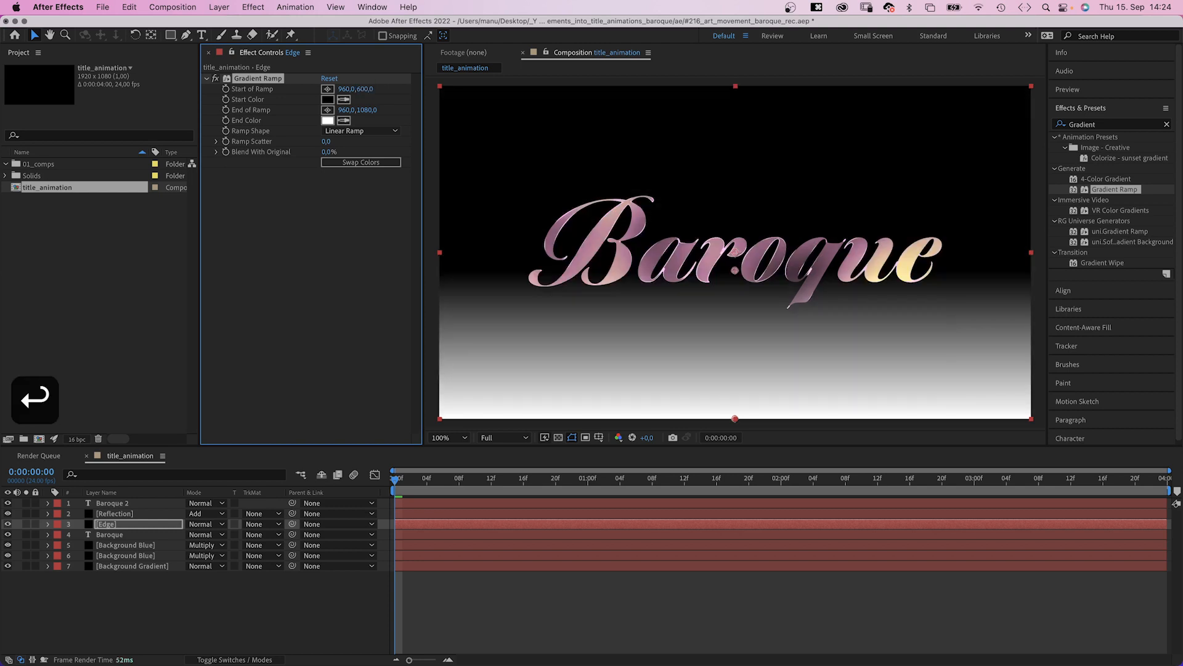
Reveal the Edge layer's Gradient Ramp properties and link End of Ramp to Start of Ramp with an expression
left_click(48, 523)
left_click(59, 535)
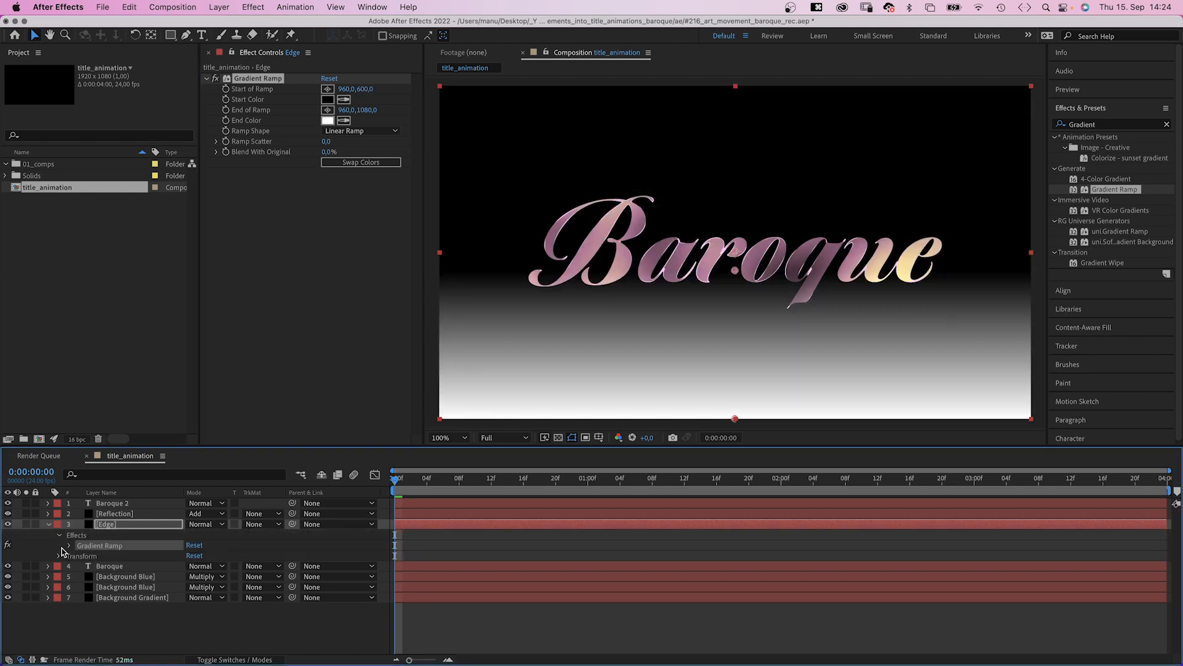
left_click(70, 546)
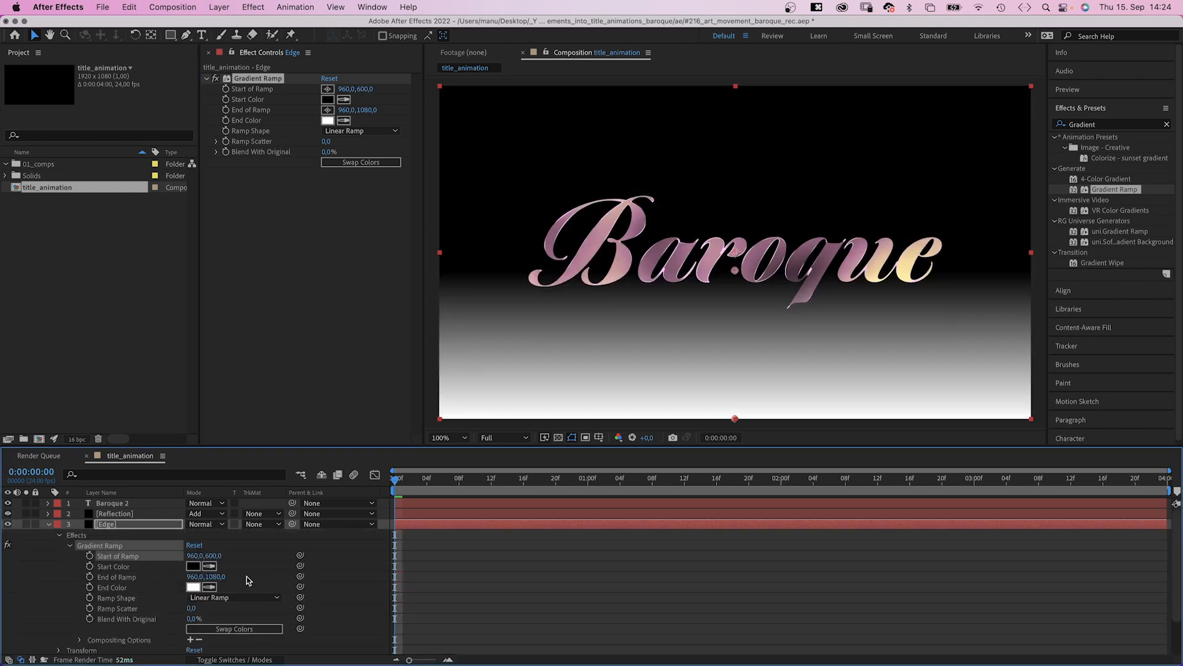
left_click_drag(301, 577, 135, 556)
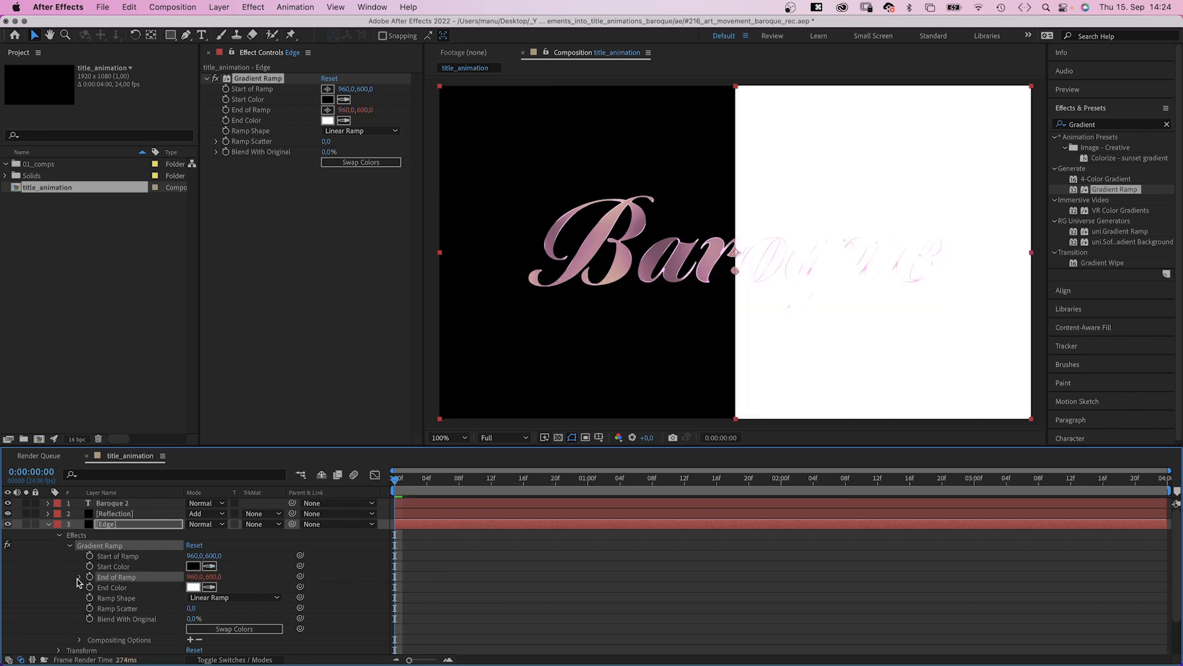
Append +[0,-2] to the End of Ramp expression and collapse the Edge layer
left_click(80, 577)
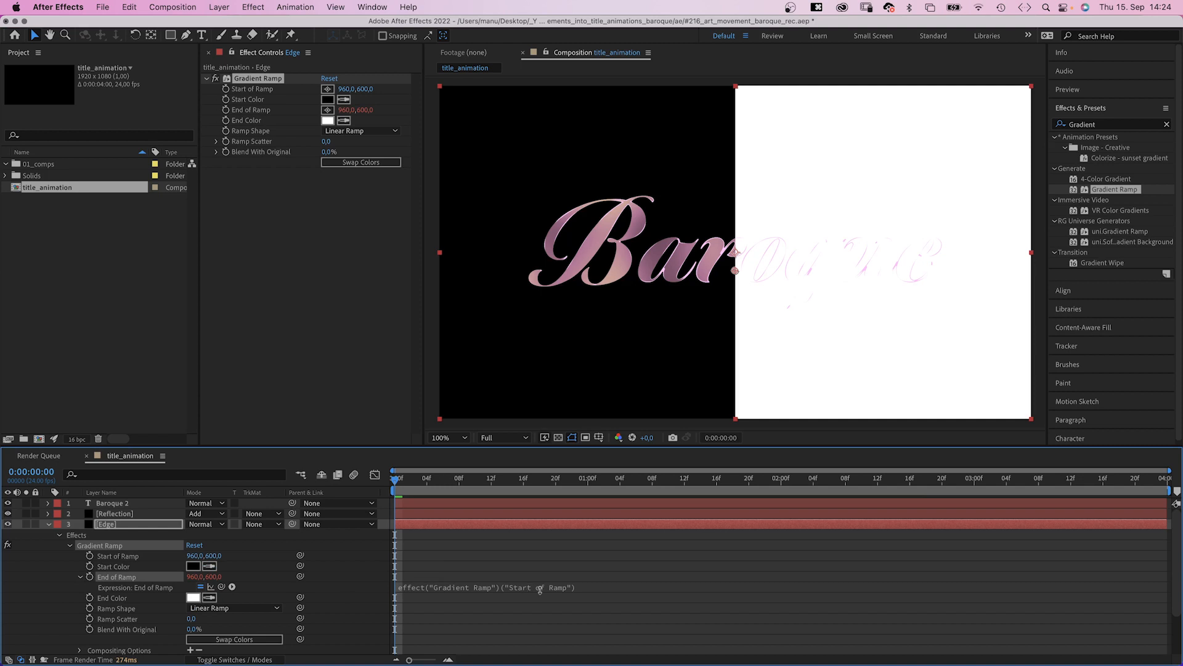
left_click(563, 590)
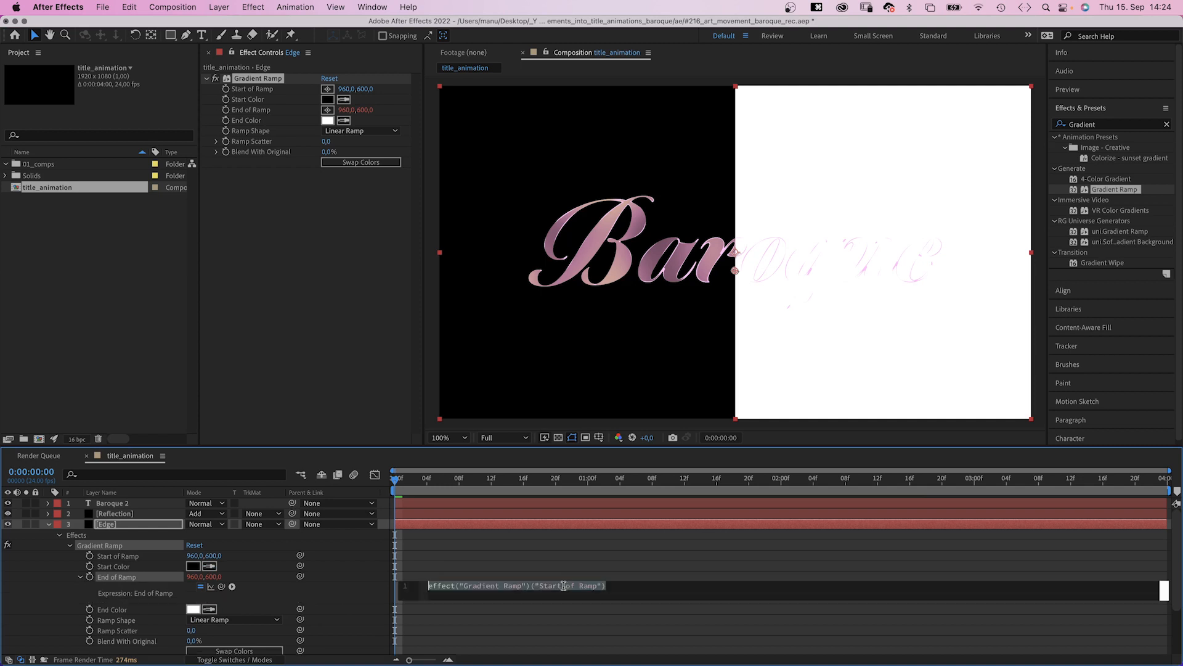
left_click(632, 585)
type("+")
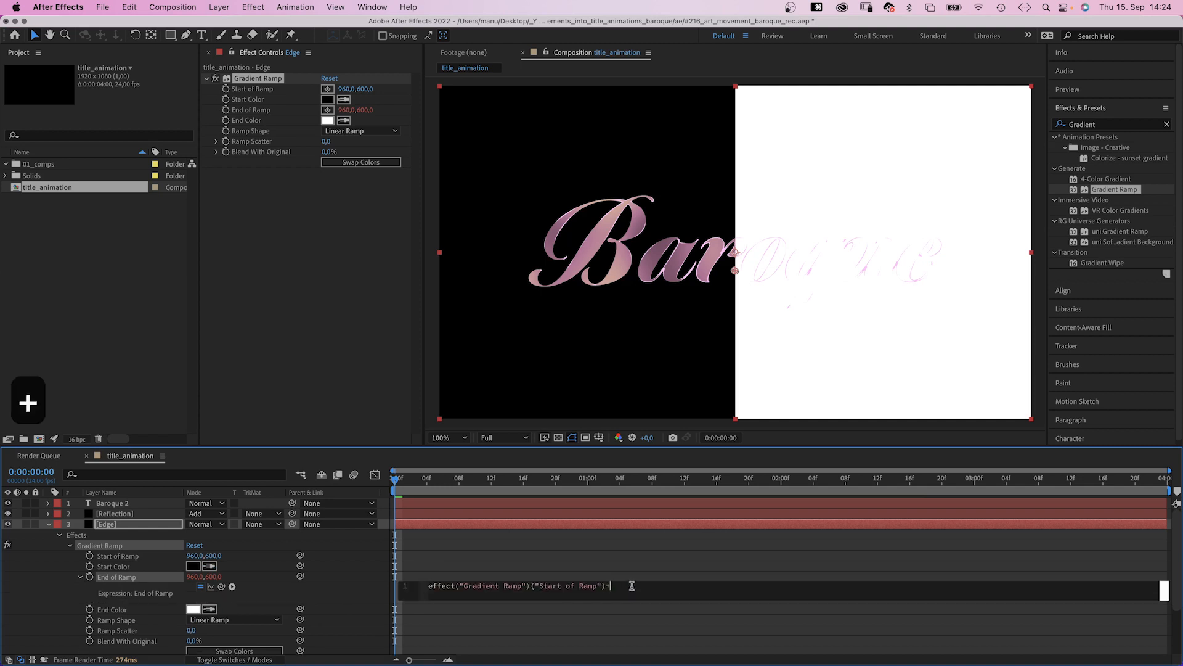
type("[")
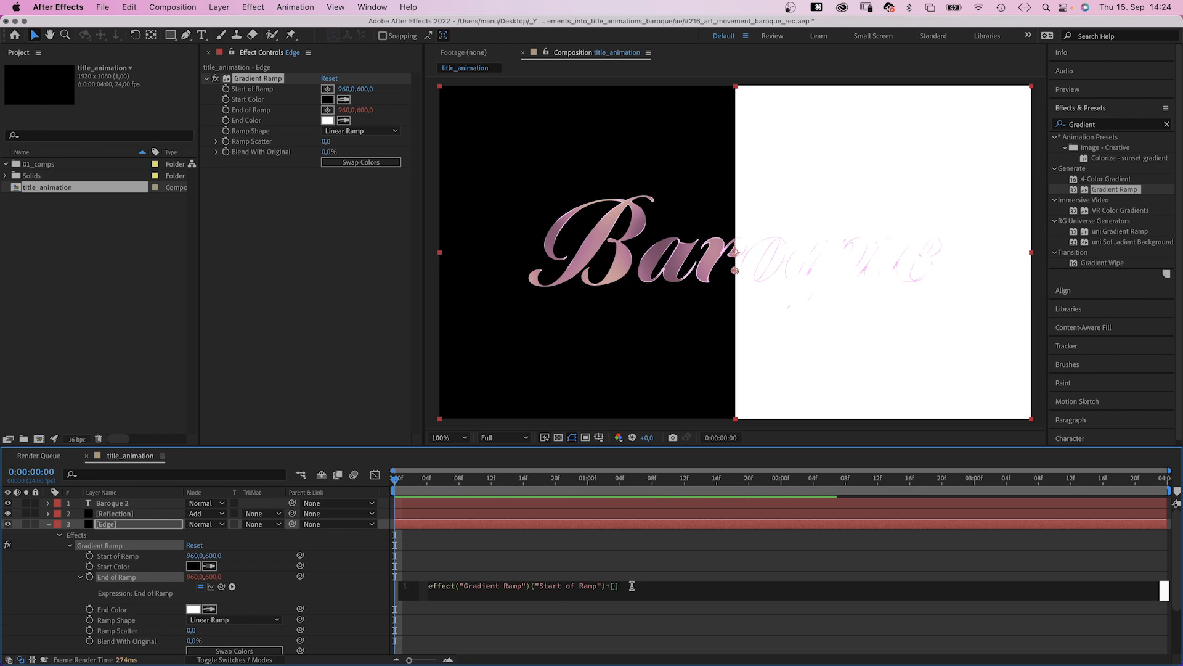
type("0")
type(",-2")
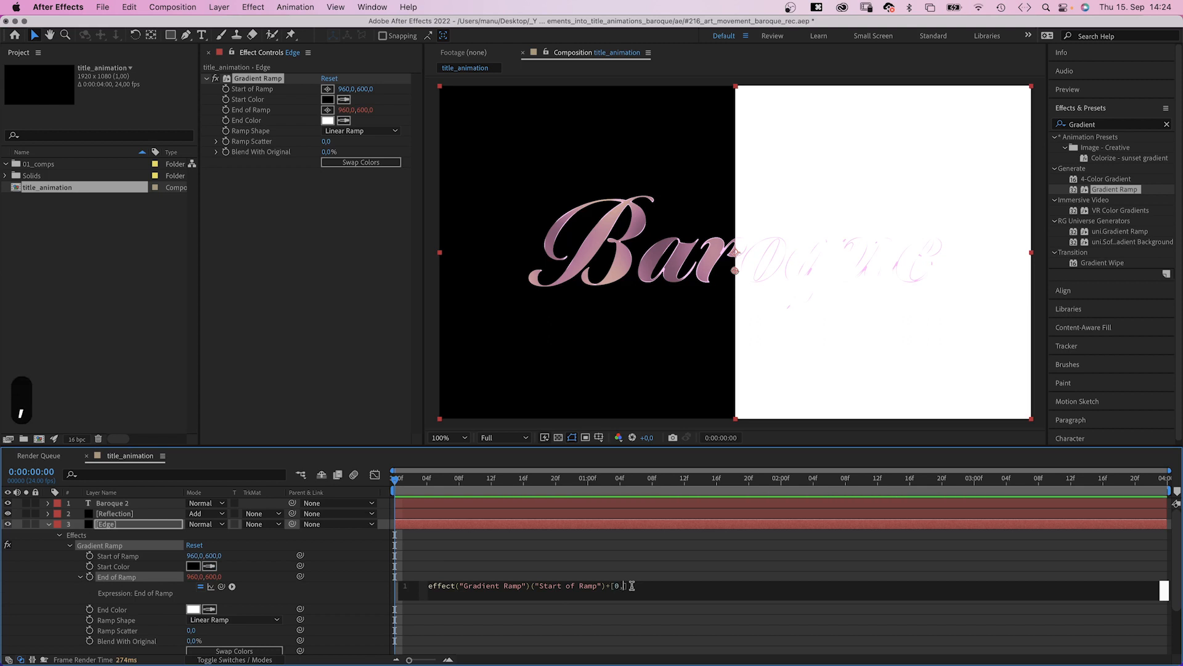
left_click(346, 593)
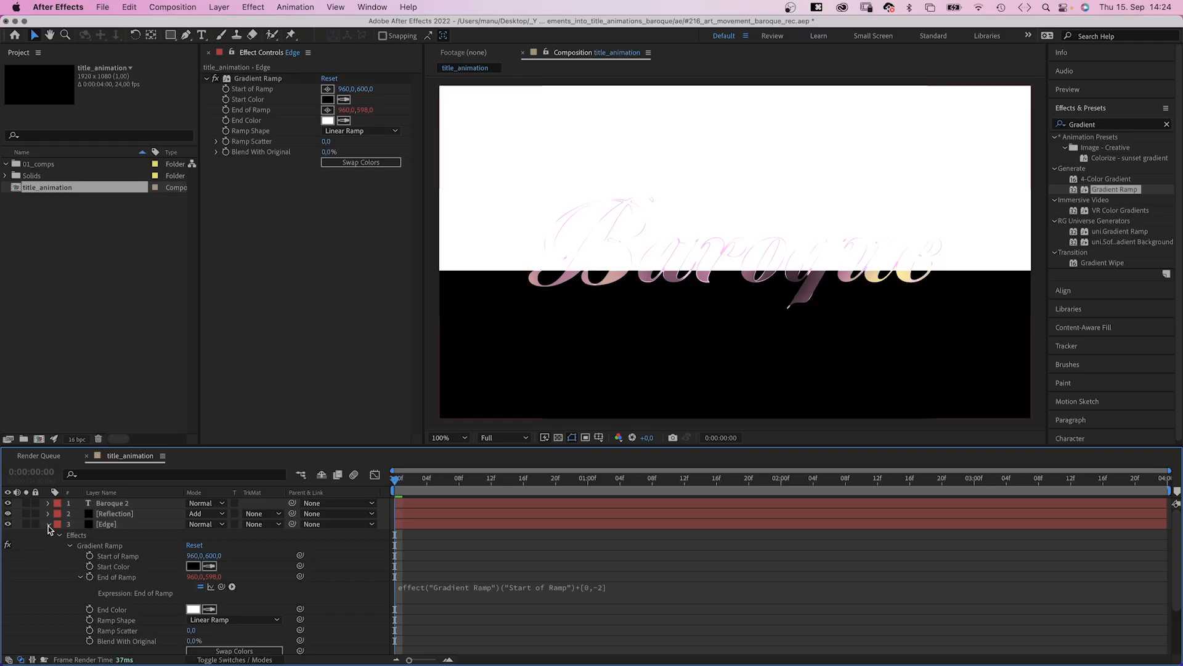
left_click(48, 525)
Add the Set Matte effect below Gradient Ramp on the Edge layer, taking the matte from the Baroque layer
left_click(102, 524)
left_click(1043, 126)
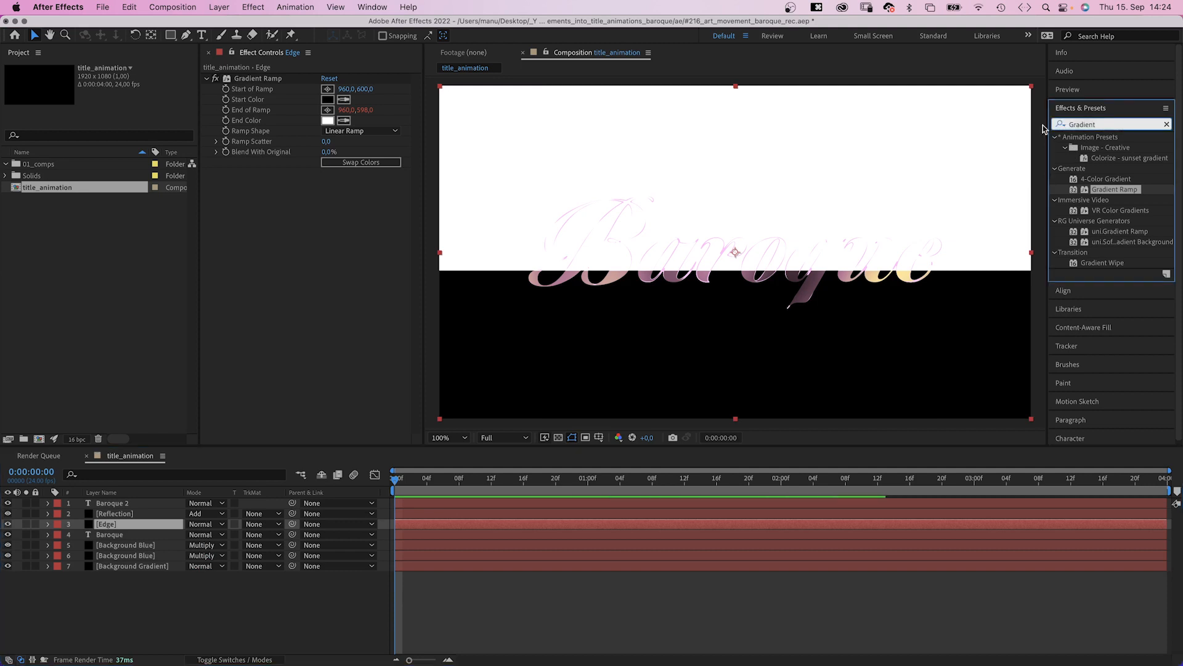
type("set matte")
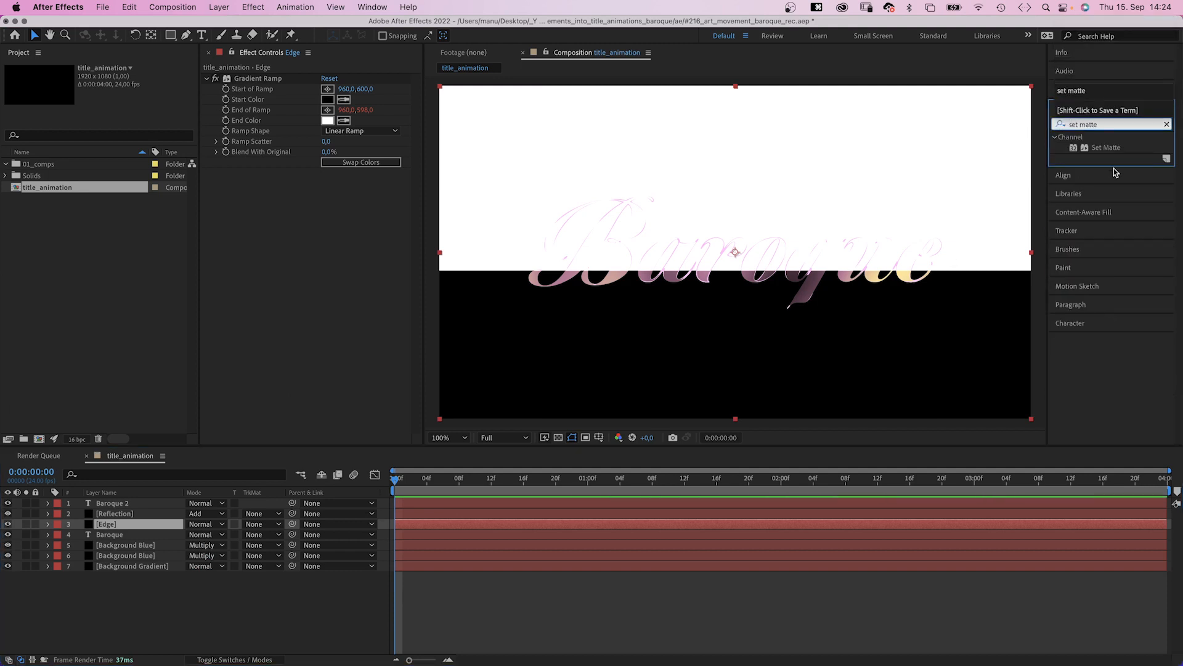
left_click_drag(1105, 148, 364, 271)
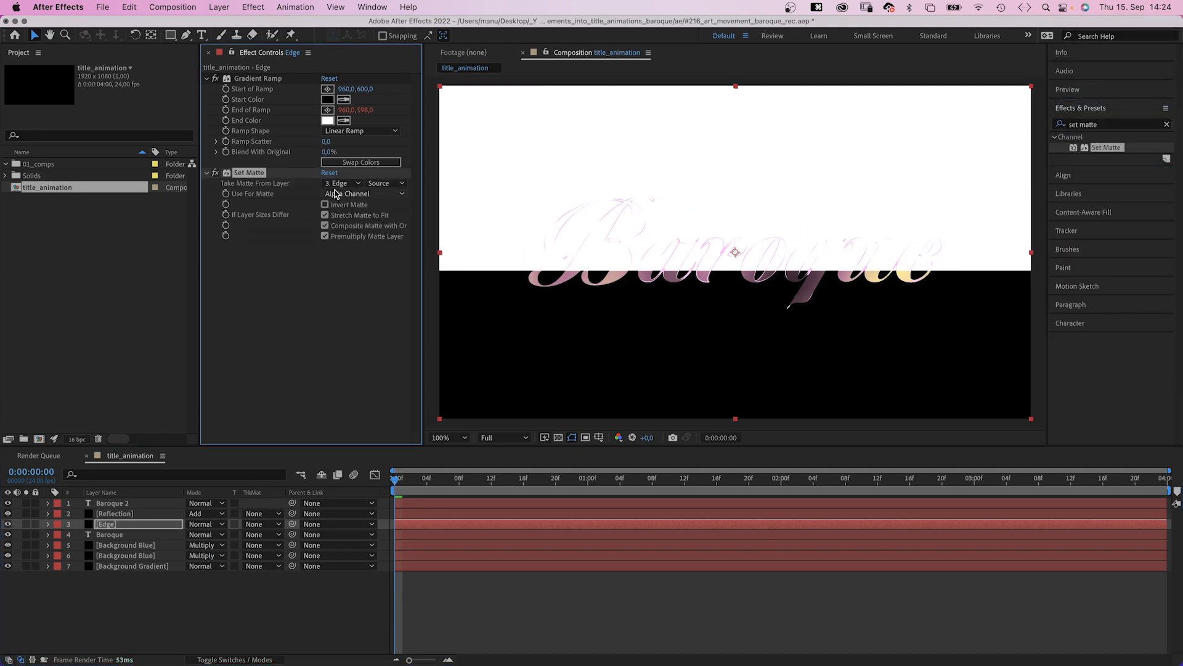
left_click(339, 184)
left_click(326, 258)
Draw a full-width rectangular mask on the Edge layer across the title and lower its upper edge
left_click(171, 35)
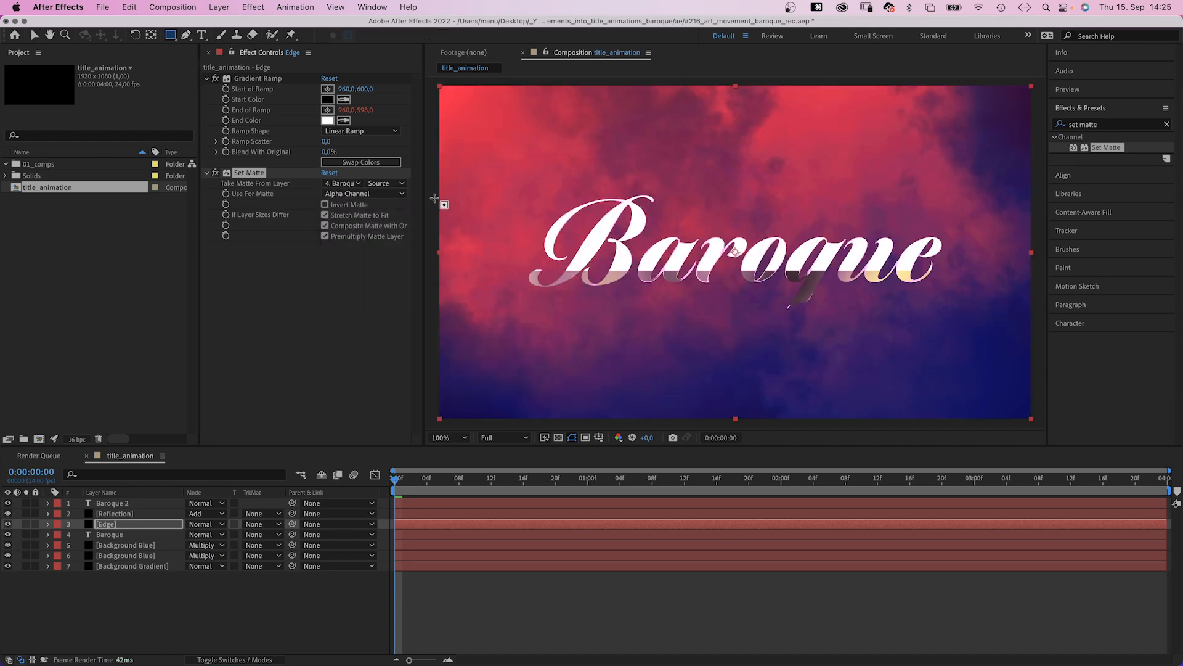
mouse_move(432, 212)
left_mouse_down()
mouse_move(793, 300)
mouse_move(1039, 291)
left_mouse_up()
key("v")
left_click_drag(1040, 213, 1039, 239)
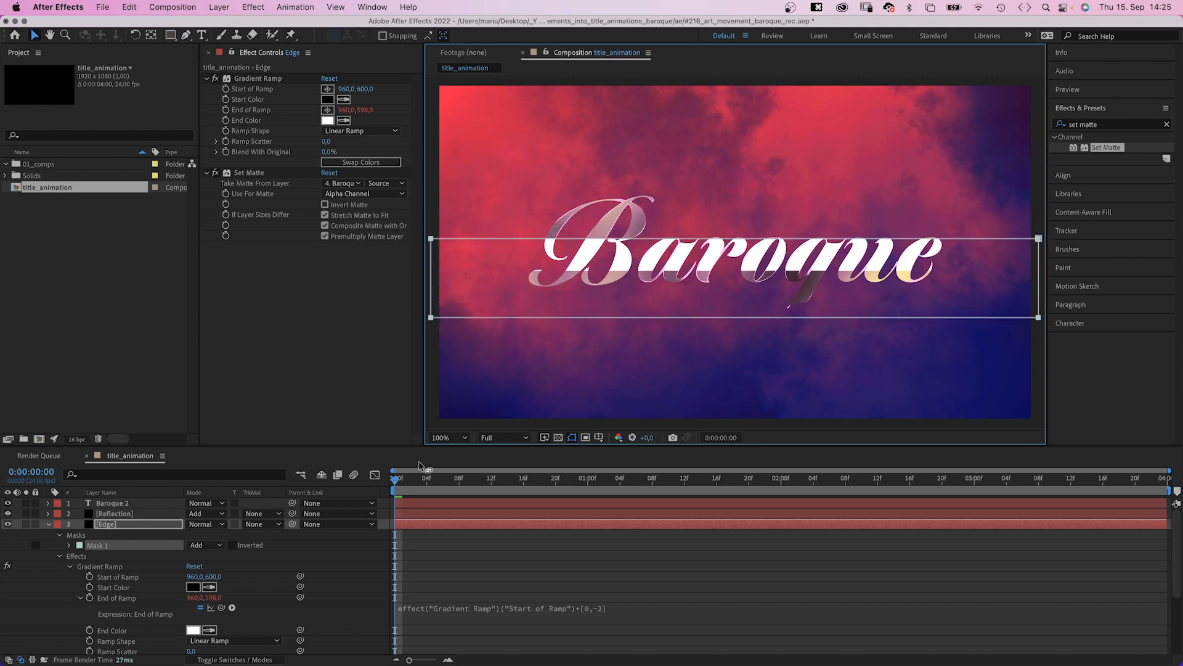
Set the Edge mask's feather to 65 pixels and narrow the mask slightly around the gradient's hard edge
left_click(70, 546)
left_click(200, 566)
type("65")
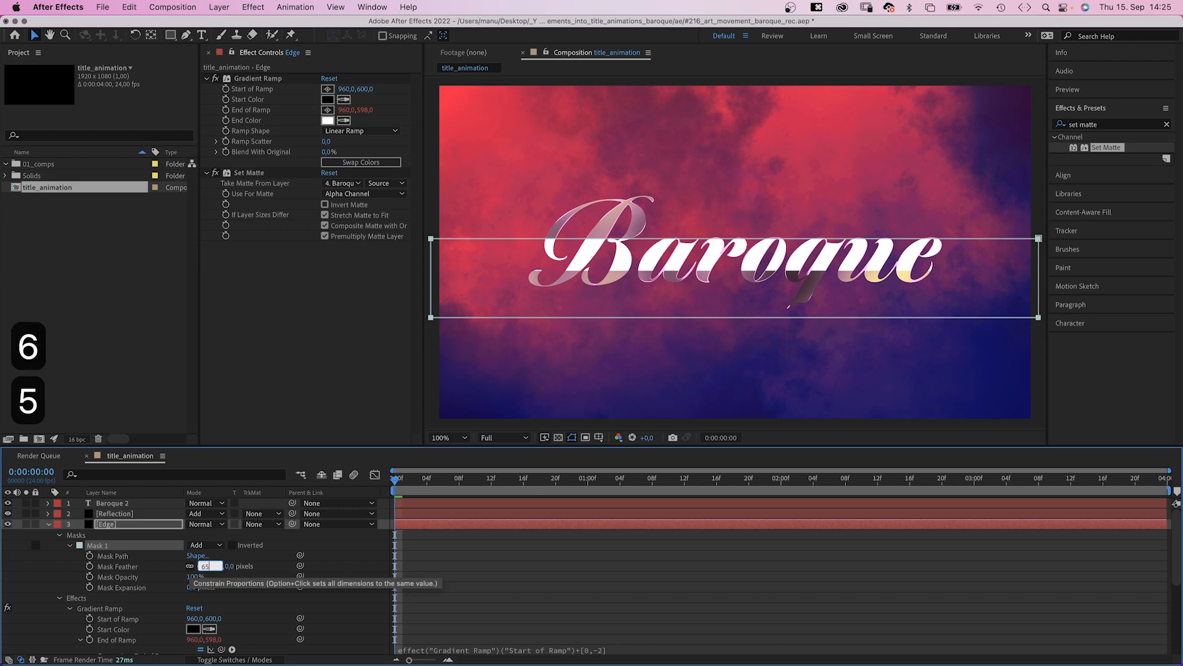
key("Return")
left_click_drag(550, 239, 554, 248)
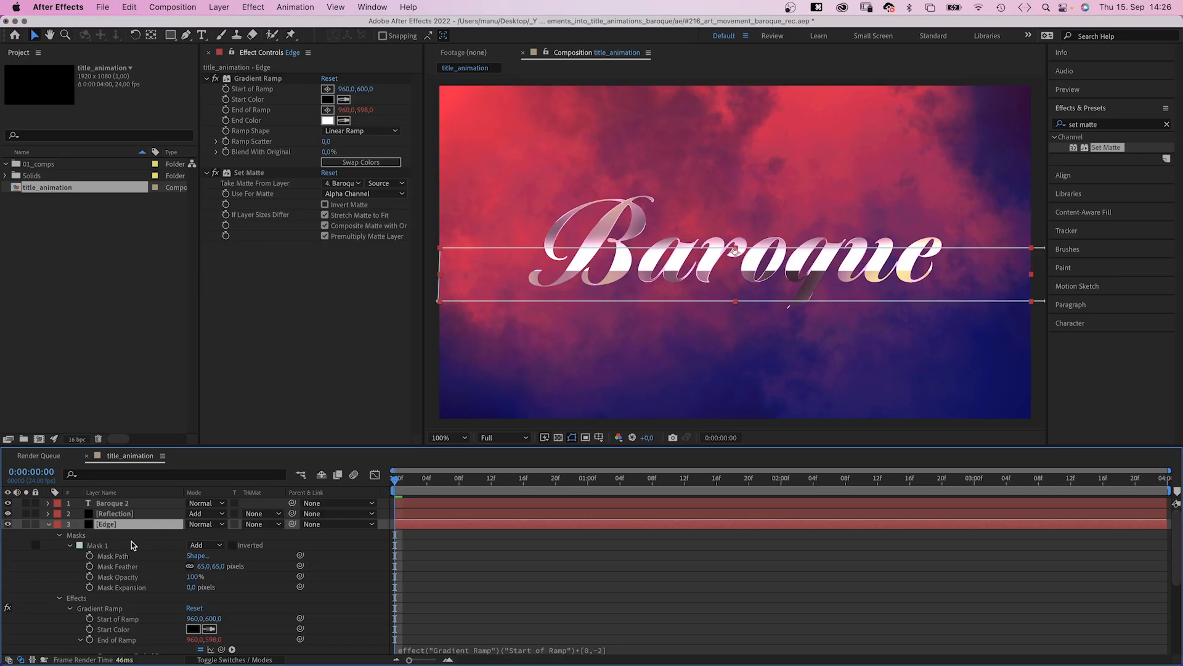
Reduce the Edge layer's Opacity to 50% and expand the layer's full property list
key("t")
mouse_move(186, 535)
left_mouse_down()
mouse_move(151, 537)
mouse_move(164, 537)
left_mouse_up()
left_click(48, 525)
left_click(48, 525)
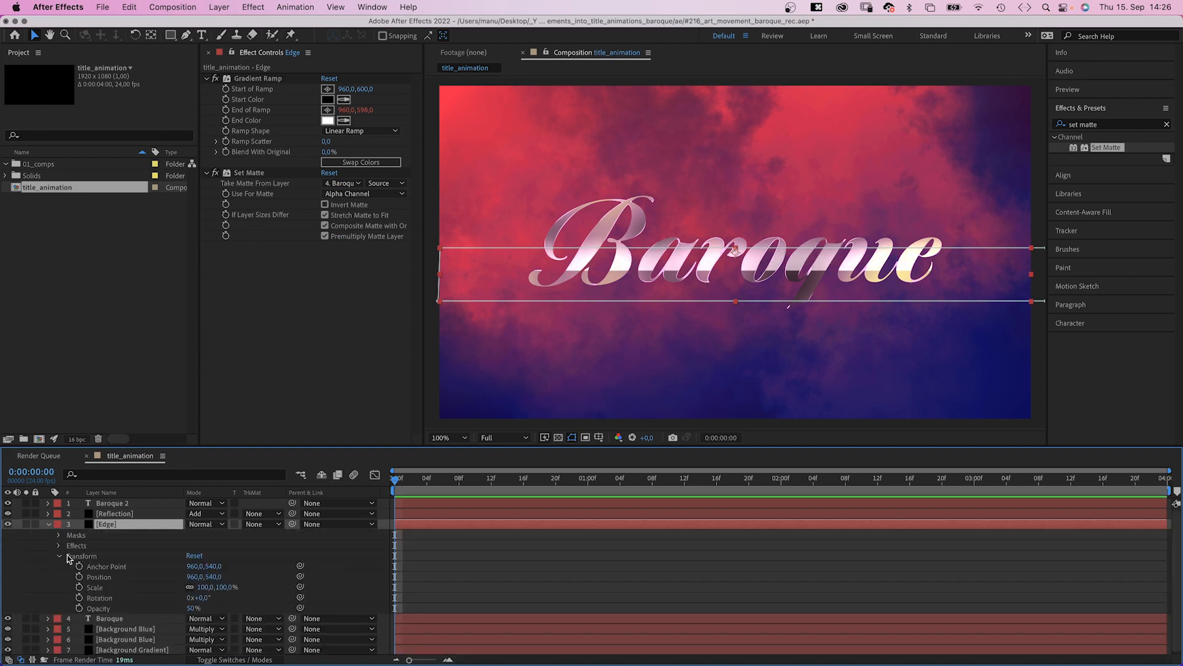
Keyframe the Edge layer's Start of Ramp at the first frame and set it to 960, 580 at 0:00:03:23
left_click(59, 556)
left_click(59, 545)
left_click(69, 556)
left_click(89, 566)
left_click_drag(770, 480, 1165, 484)
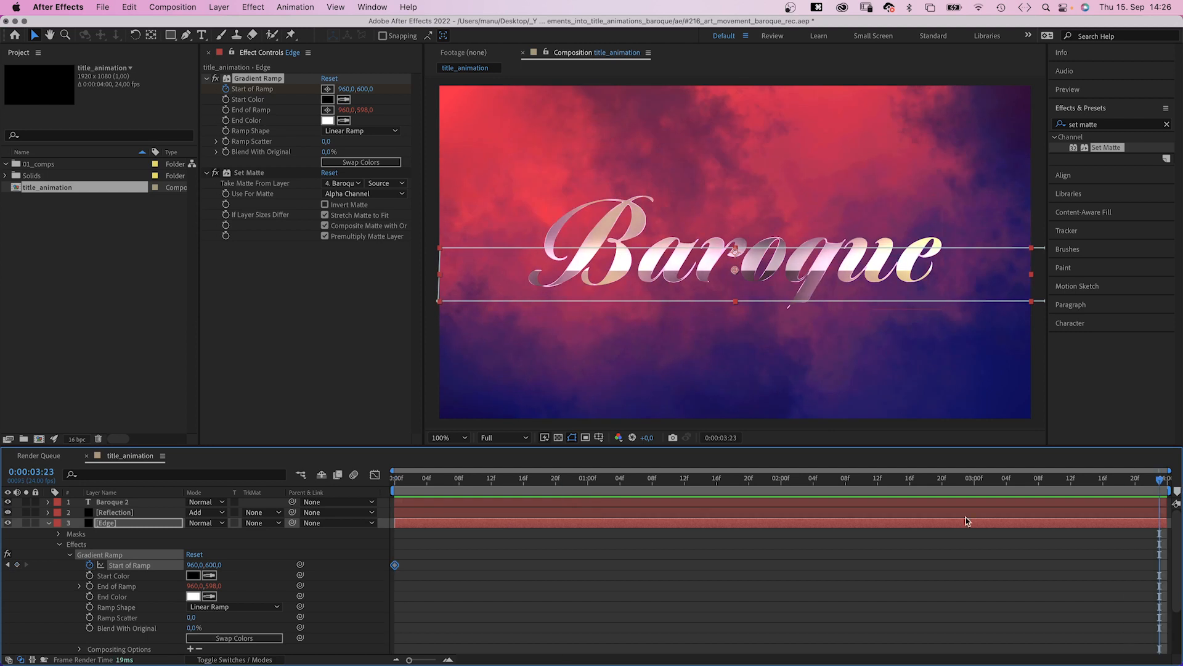
left_click_drag(215, 566, 202, 565)
left_click_drag(428, 481, 1178, 464)
Keyframe the Edge layer's Mask Path at the first frame and shift the mask slightly upward at 0:00:03:23
left_click(58, 535)
left_click(70, 545)
left_click(90, 555)
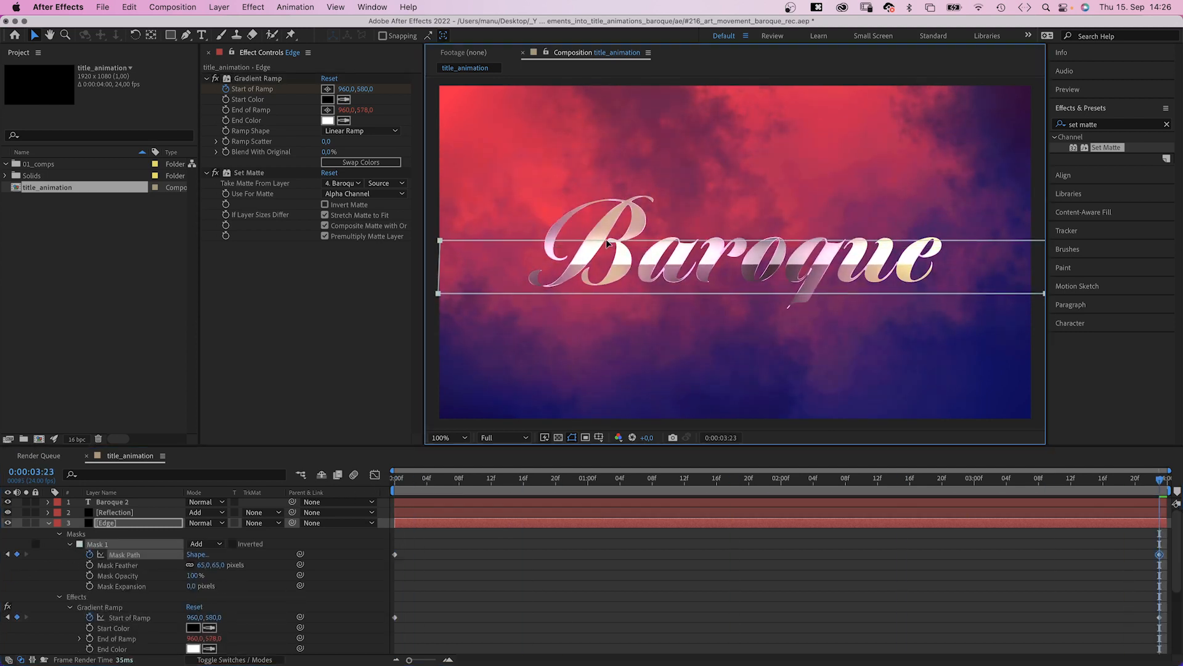
left_click_drag(608, 250, 609, 240)
left_click_drag(1158, 480, 364, 543)
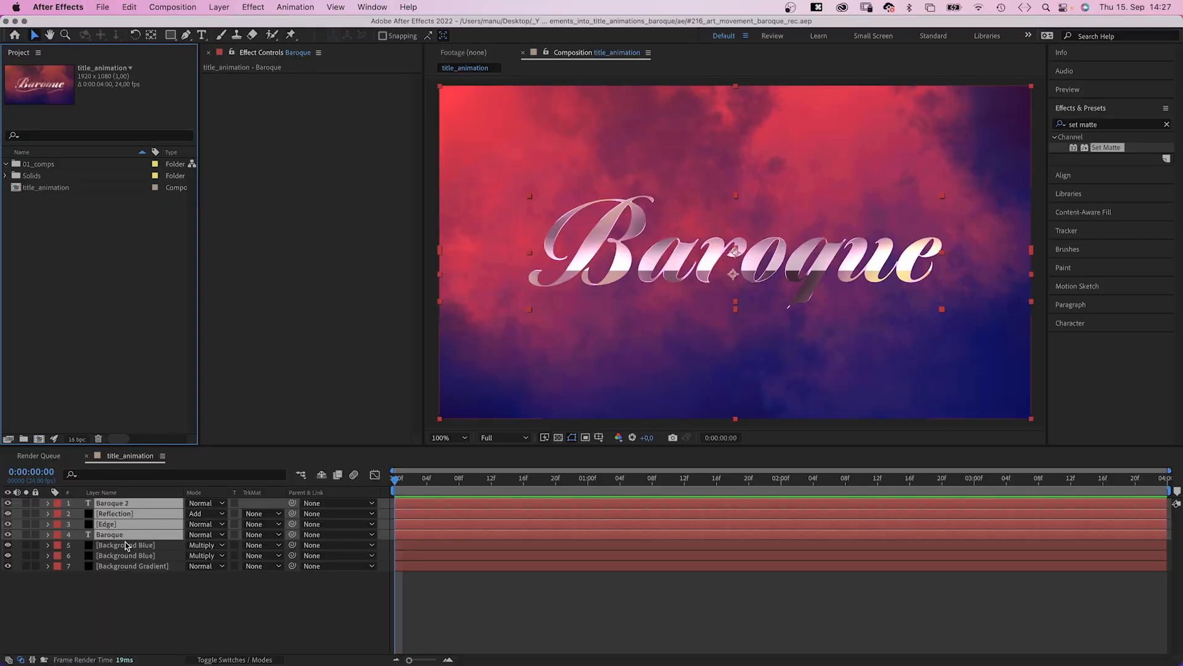
Pre-compose the Baroque 2, Reflection, Edge and Baroque layers into a new composition named "pre-title"
right_click(122, 537)
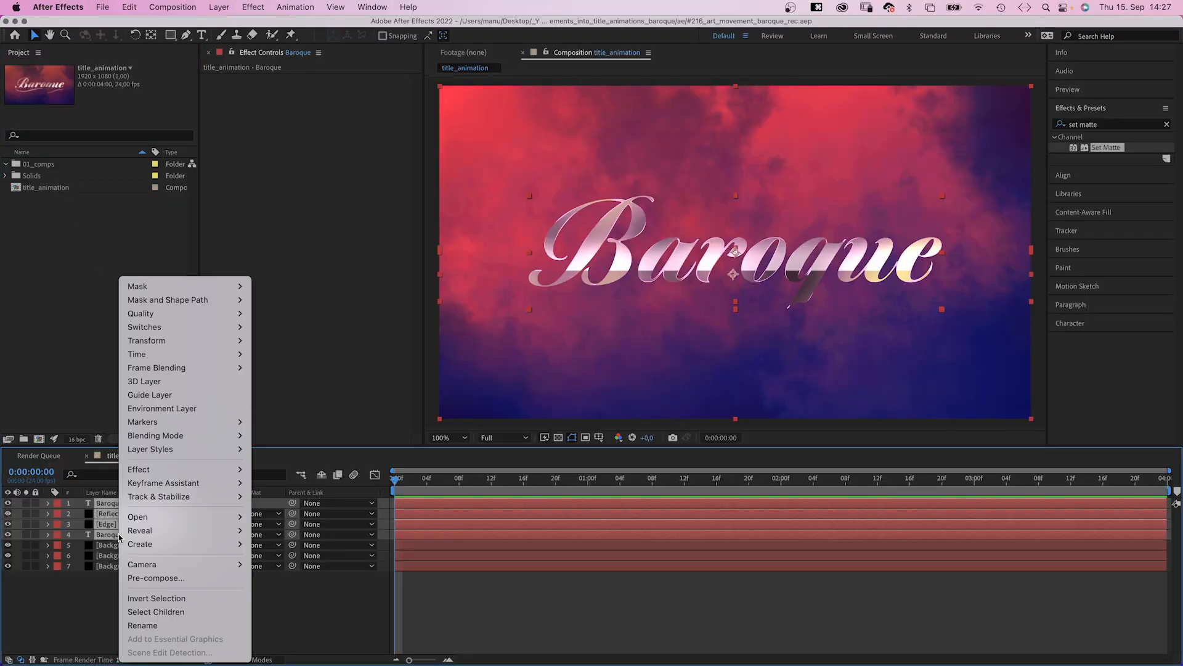
left_click(154, 578)
type("pr")
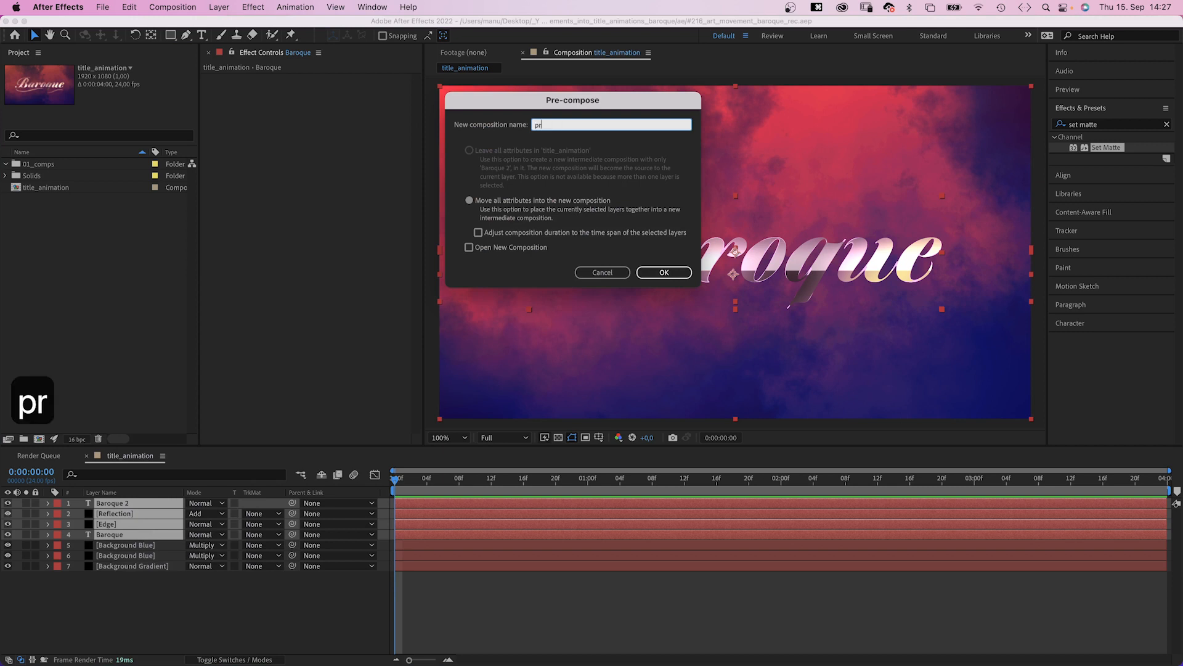
type("e-title")
key("Return")
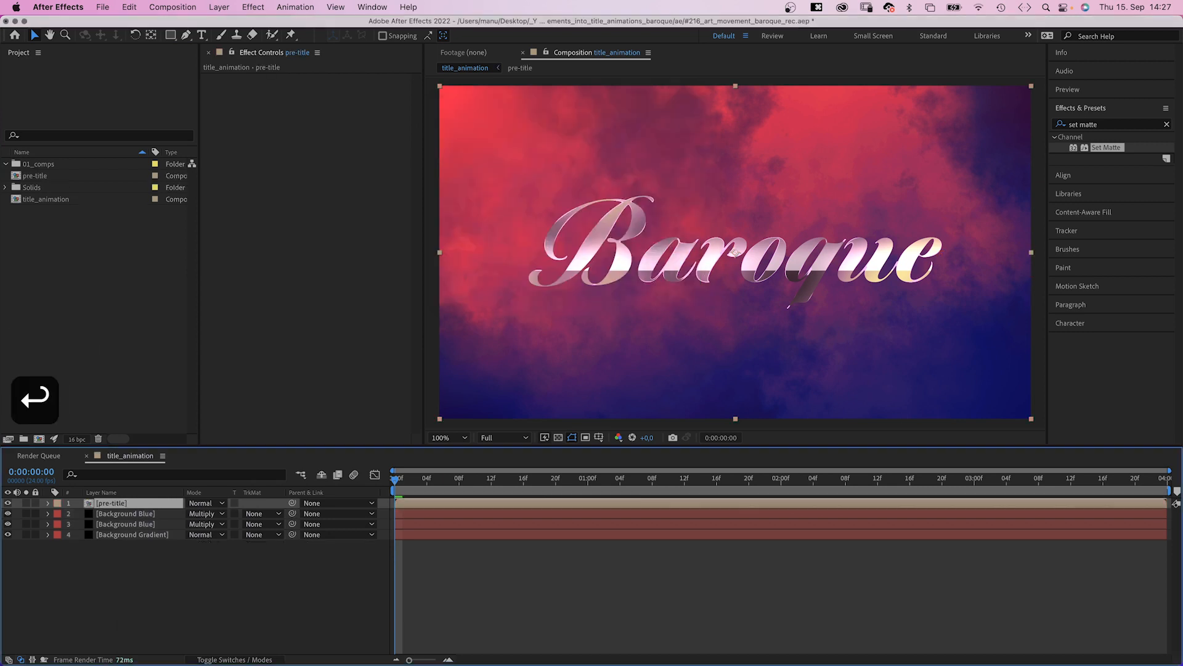
Set up the Pen tool with a 10 px stroke and no fill for tracing the title's letters
left_click(186, 35)
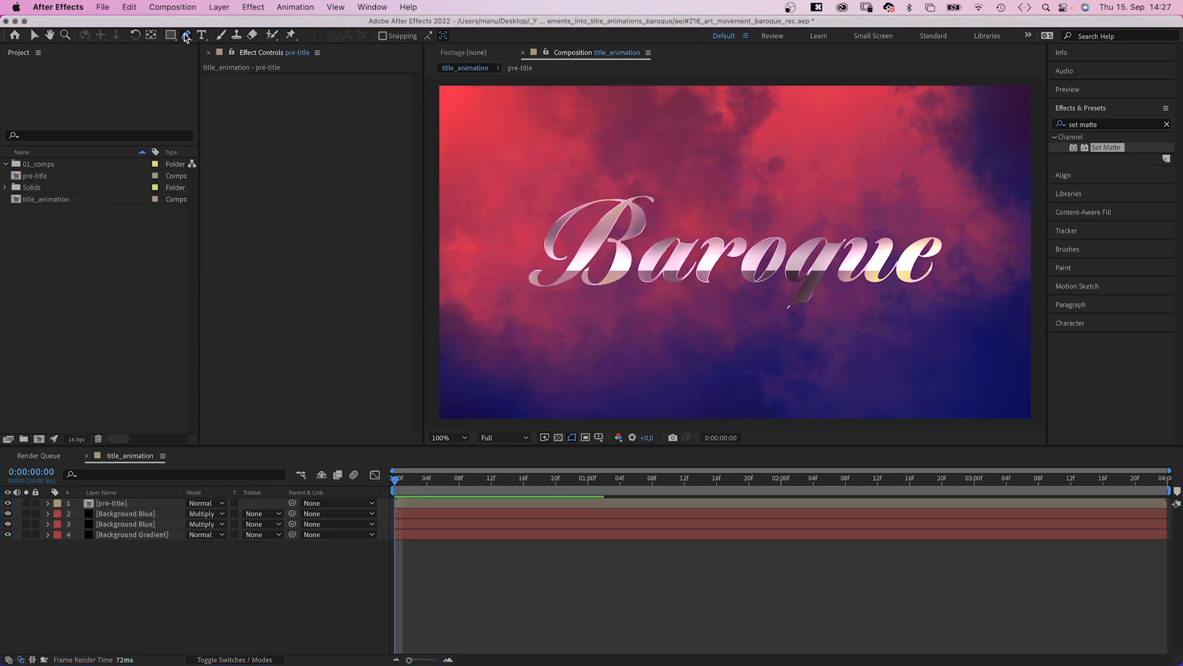
key("period")
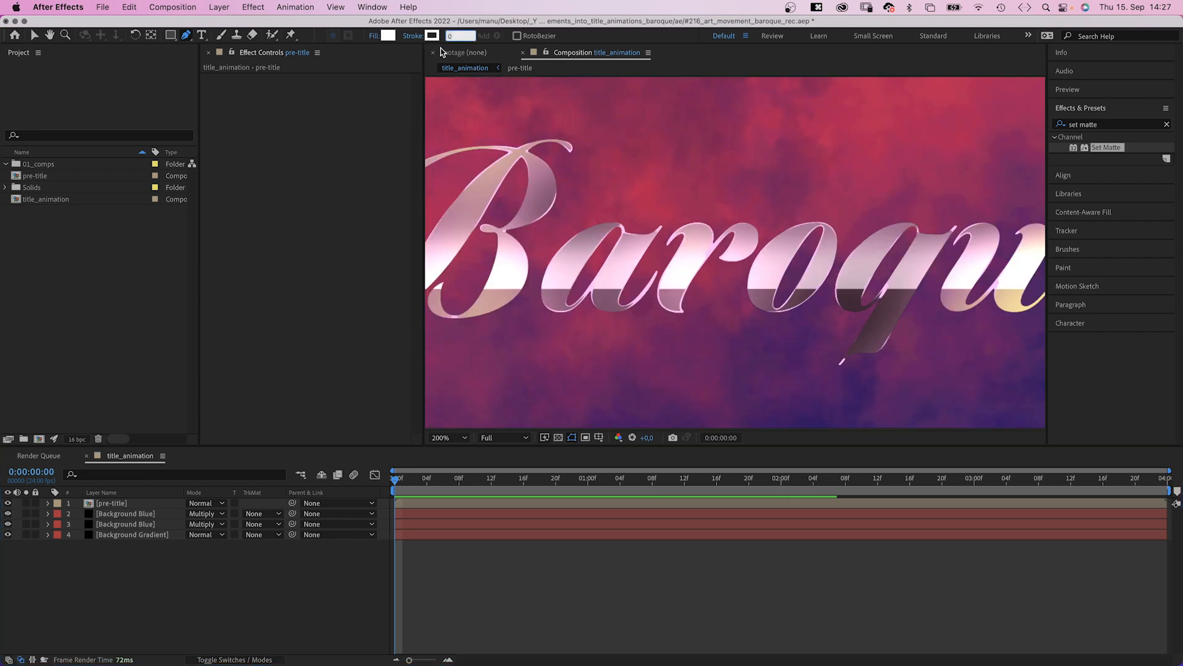
type("10")
key("Return")
left_click(374, 36)
left_click(454, 118)
left_click(553, 189)
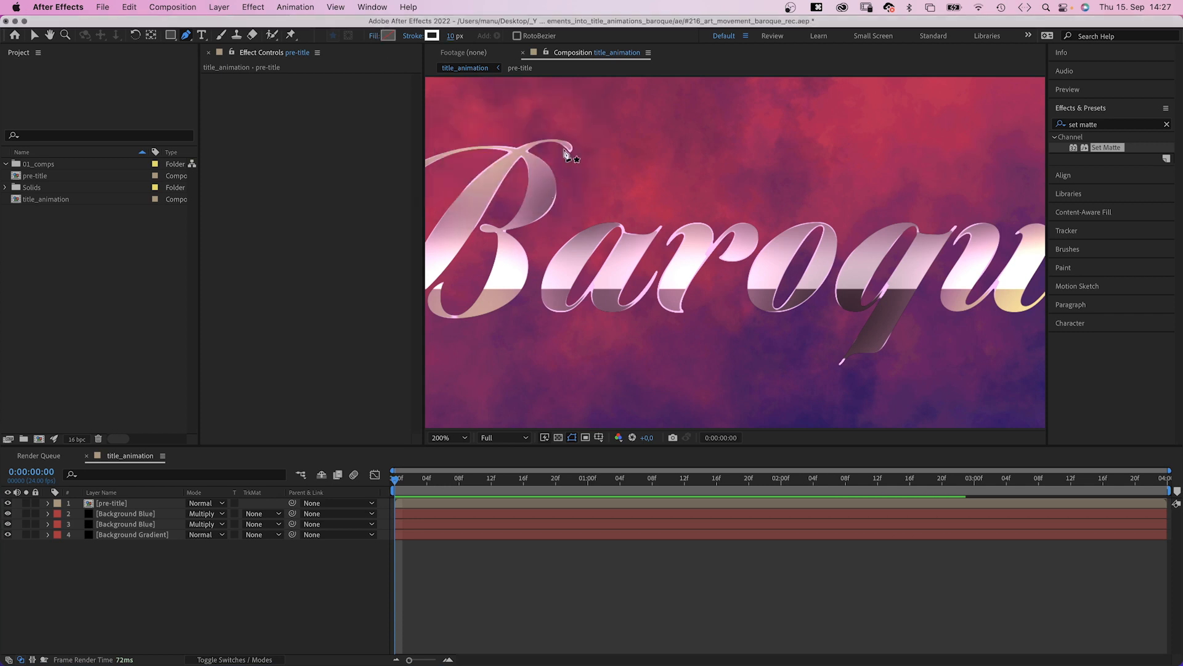
Trace the first curve of the letter a, widen its stroke to 60 px and adjust the path points to cover the letter
left_click(621, 226)
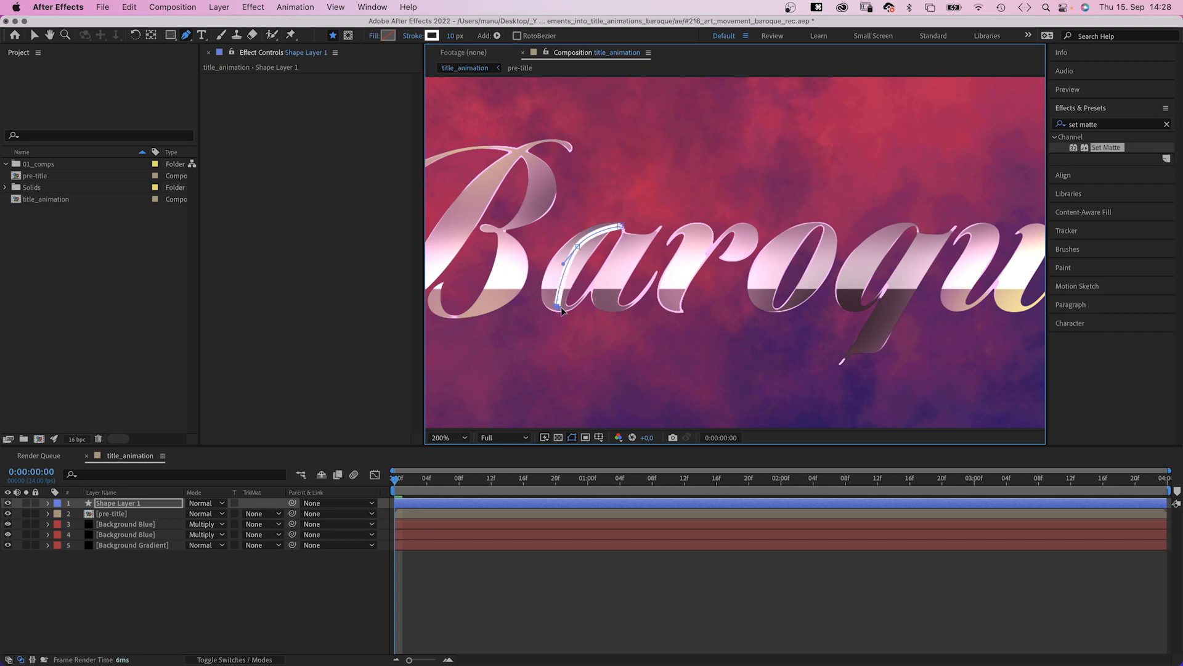
key("v")
left_click_drag(550, 36, 580, 36)
left_click_drag(592, 286, 586, 302)
left_click_drag(186, 35, 231, 79)
left_click_drag(622, 226, 636, 236)
key("v")
left_click_drag(622, 226, 625, 229)
left_click(186, 35)
left_click_drag(595, 293, 552, 299)
key("v")
left_click_drag(578, 246, 573, 256)
Draw the stem of the letter a as a second path and shift it slightly to fit the letter
left_click_drag(186, 35, 226, 35)
left_click_drag(615, 307, 662, 269)
left_click(661, 269)
key("v")
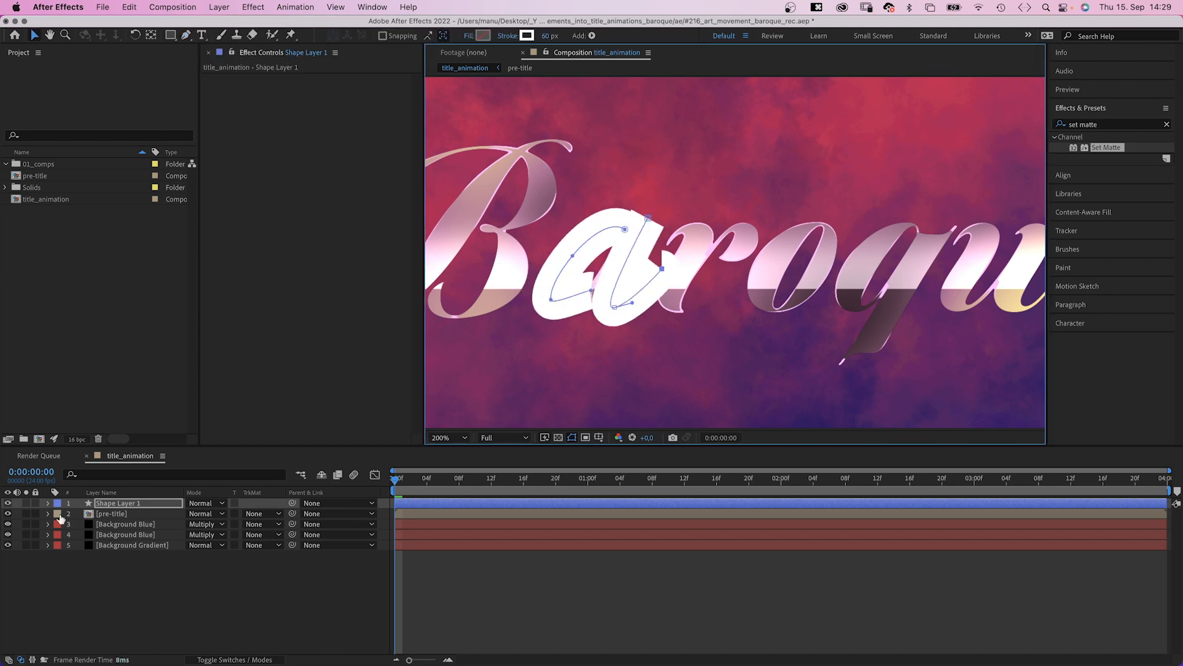
left_click(49, 503)
left_click(59, 514)
left_click(70, 525)
left_click_drag(615, 306, 606, 304)
Taper the stroke of the a's stem with an End Length of 21% and an increased End Width
left_click(80, 545)
left_click(99, 640)
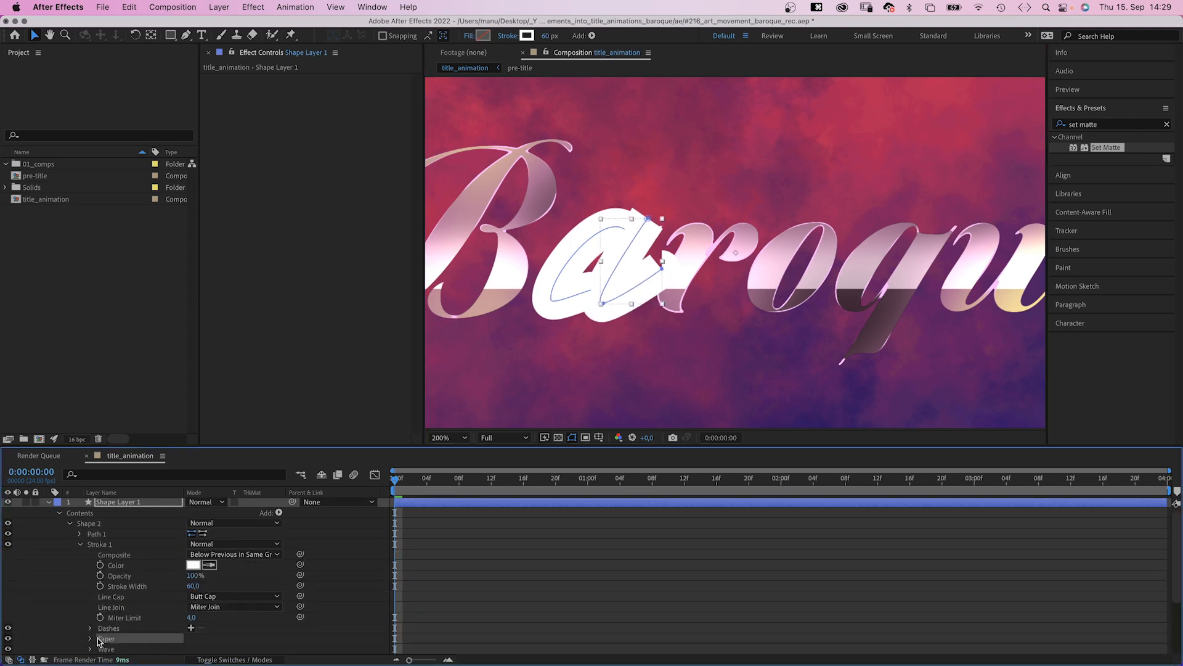
left_click(90, 639)
scroll(96, 639, "down", 3)
mouse_move(193, 597)
left_mouse_down()
mouse_move(149, 595)
mouse_move(207, 633)
left_mouse_up()
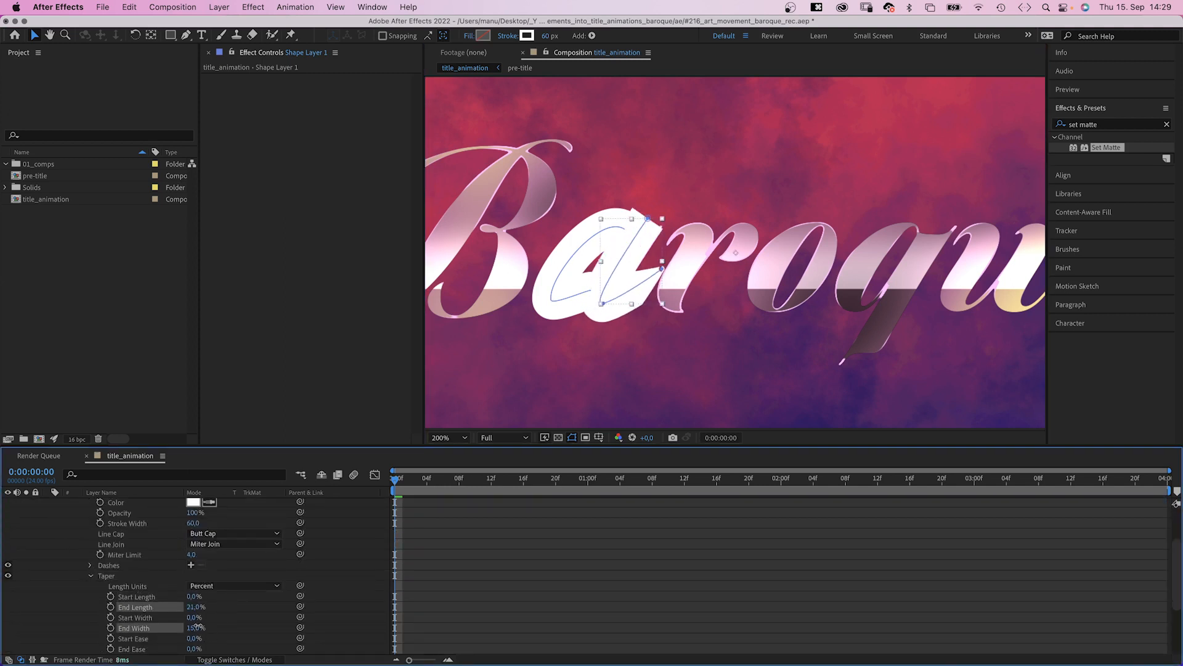
left_click(91, 576)
scroll(86, 574, "up", 5)
Rename the shape layer's two groups: Shape 1 as "a1" and Shape 2 as "a2"
left_click(49, 503)
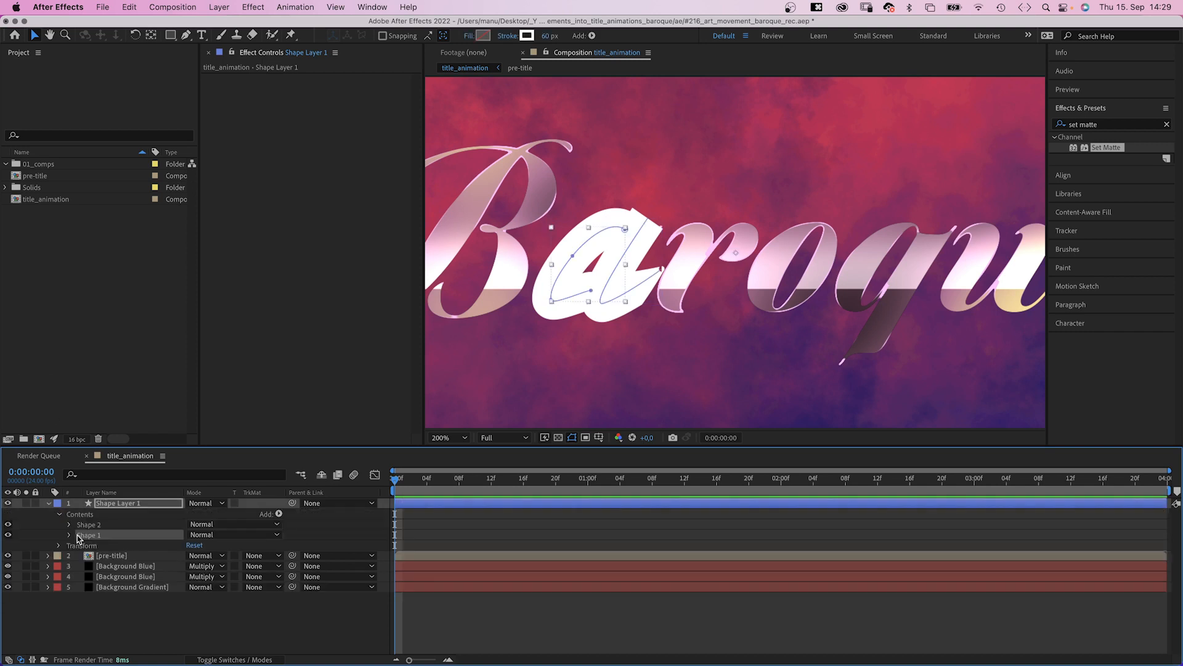
key("Return")
type("a1")
key("Return")
left_click(85, 525)
key("Return")
type("a2")
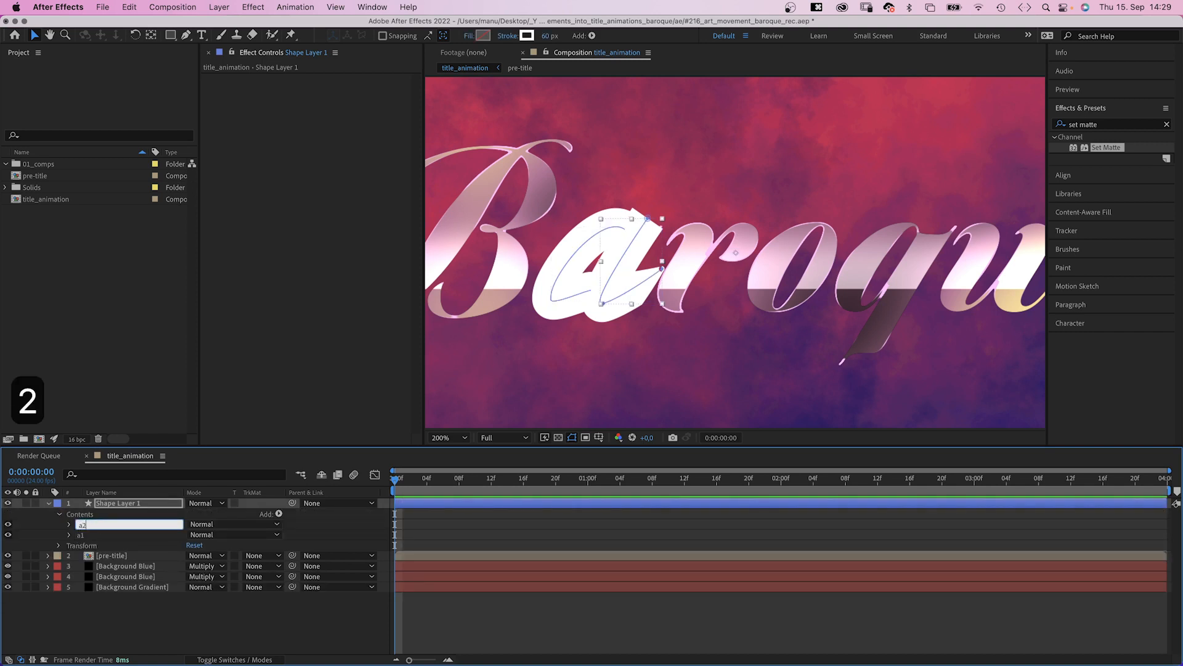
key("Return")
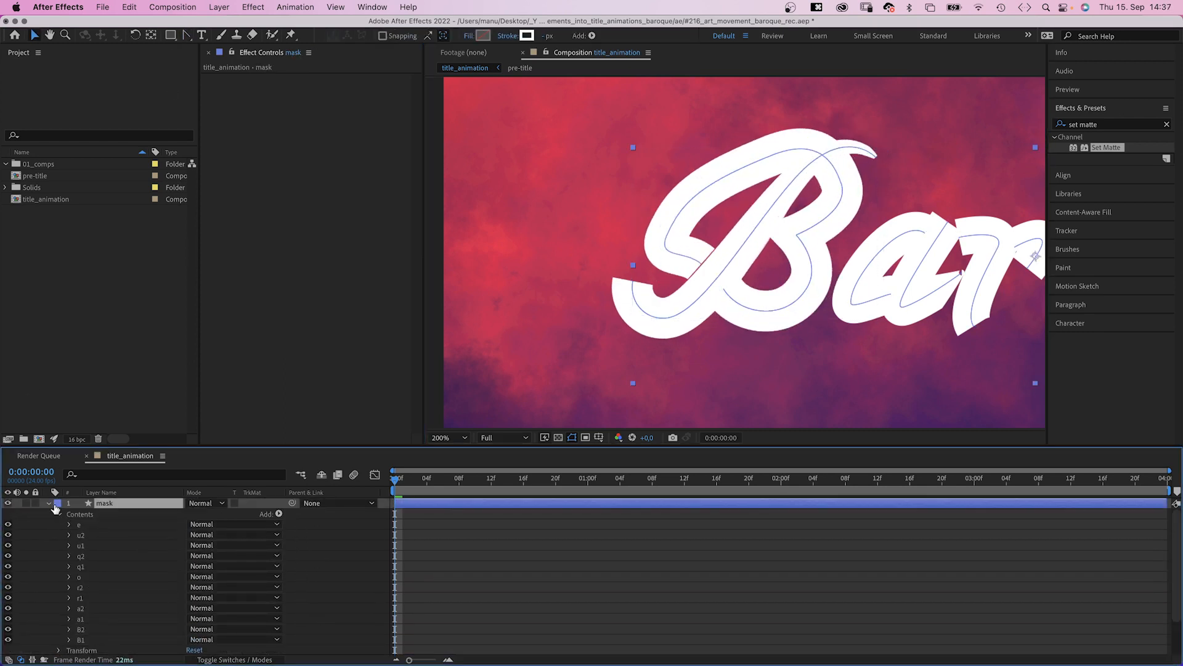
Collapse the mask layer and set the pre-title layer's track matte to Luma Matte "mask"
left_click(52, 505)
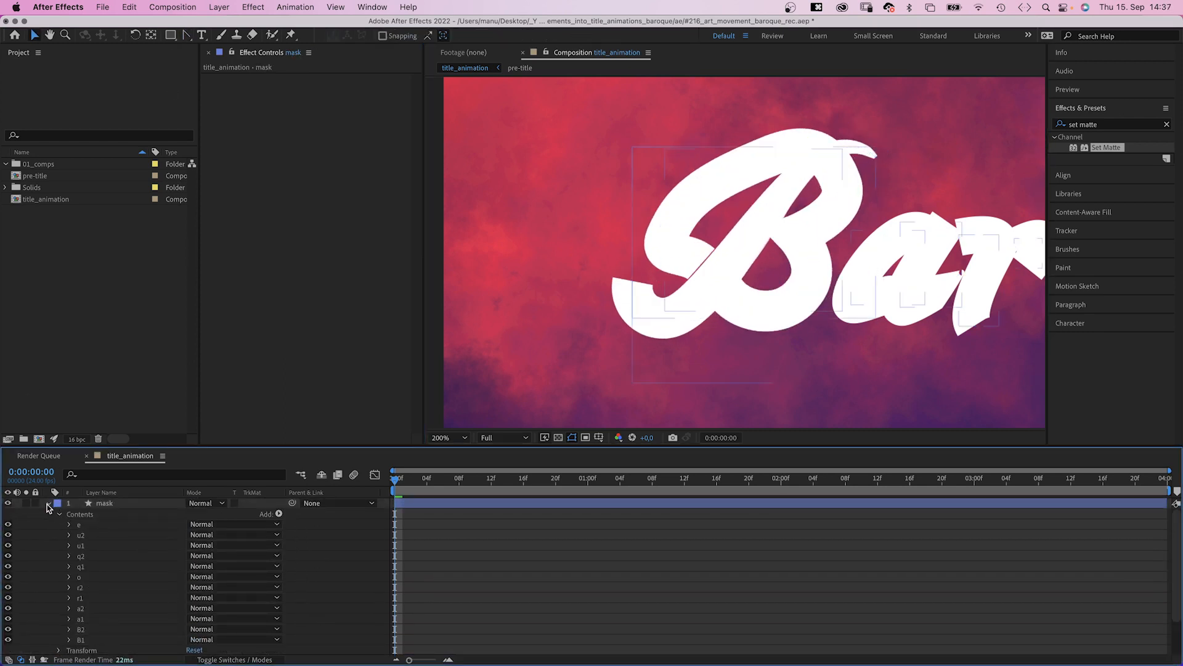
left_click(48, 504)
left_click(105, 504)
left_click(262, 517)
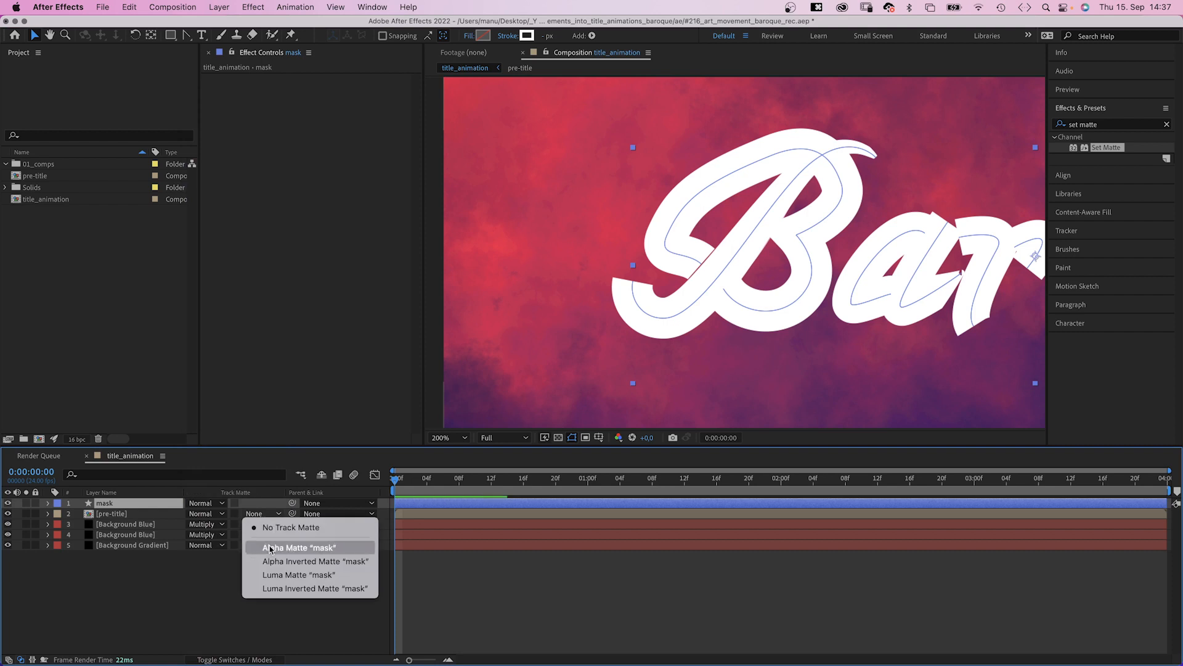
left_click(274, 575)
key("slash")
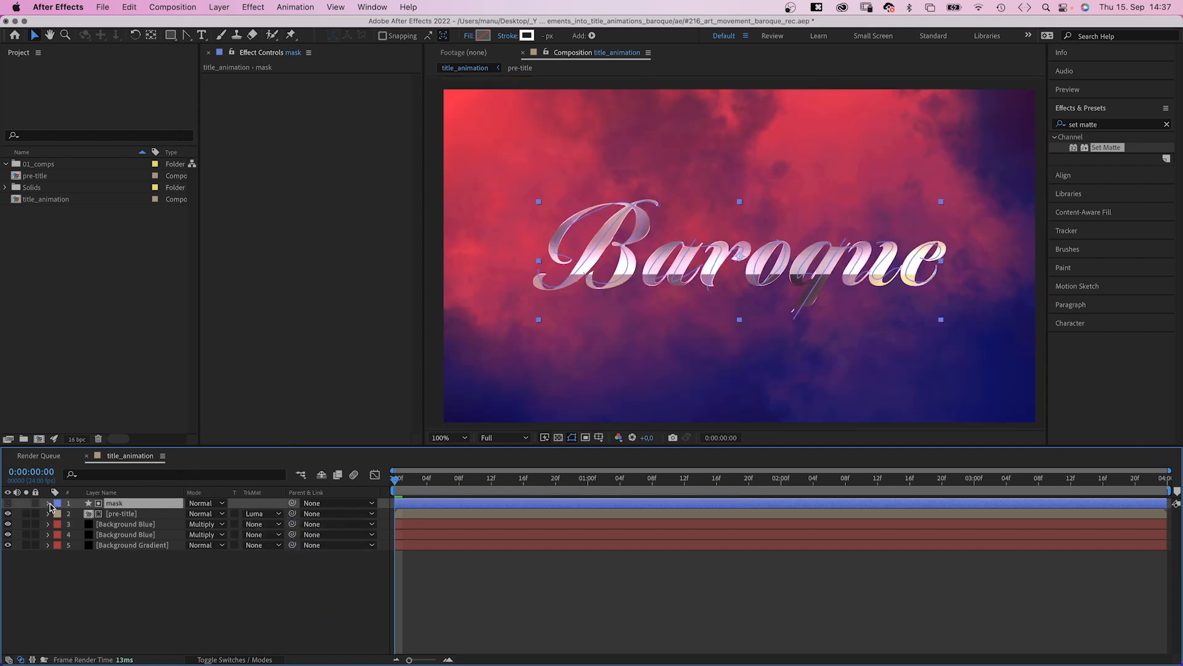
Add Trim Paths to the B1 shape group in the mask layer
left_click(49, 503)
left_click(69, 639)
scroll(81, 598, "down", 3)
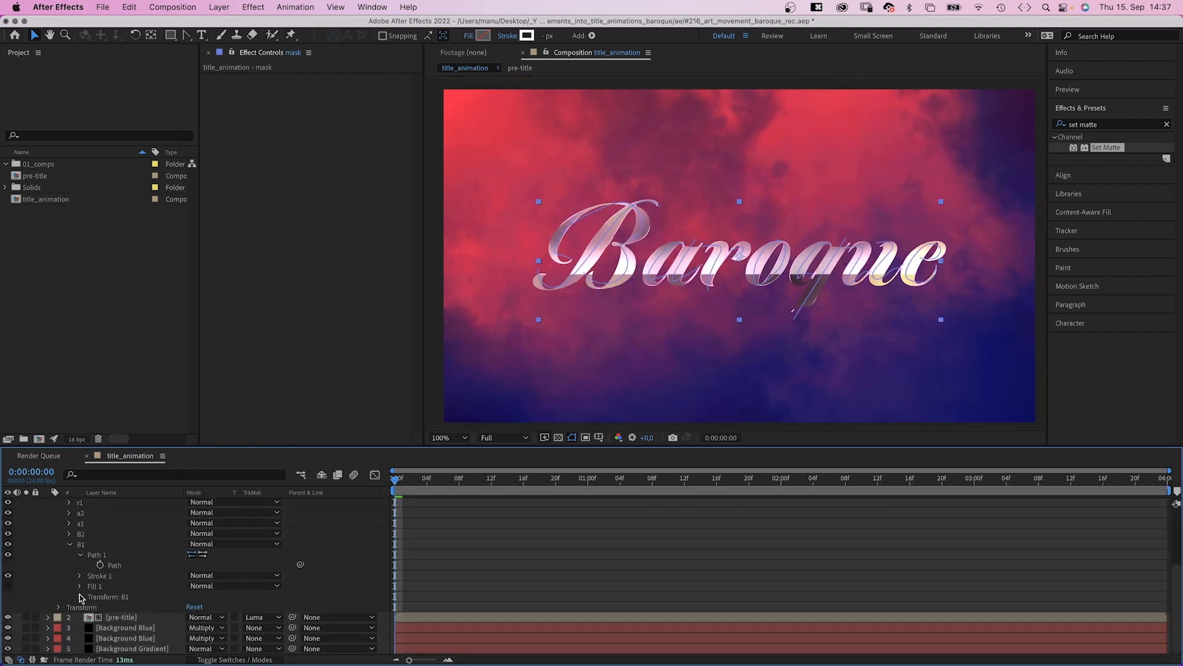
left_click(87, 556)
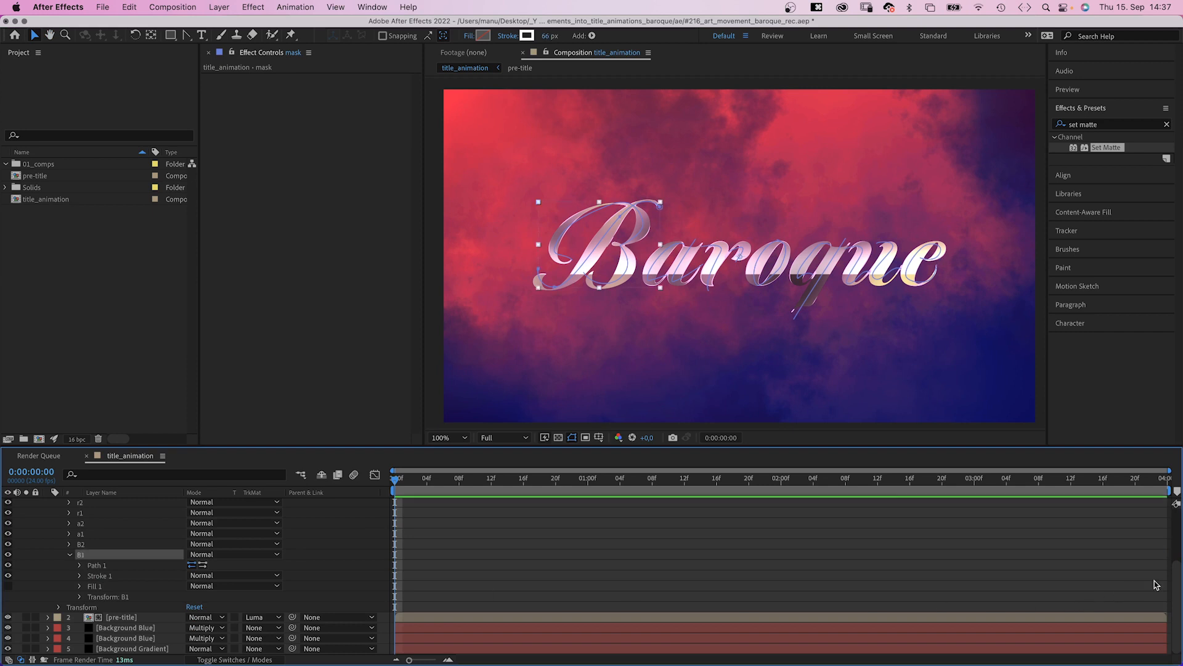
left_click_drag(1176, 584, 1170, 485)
left_click(278, 513)
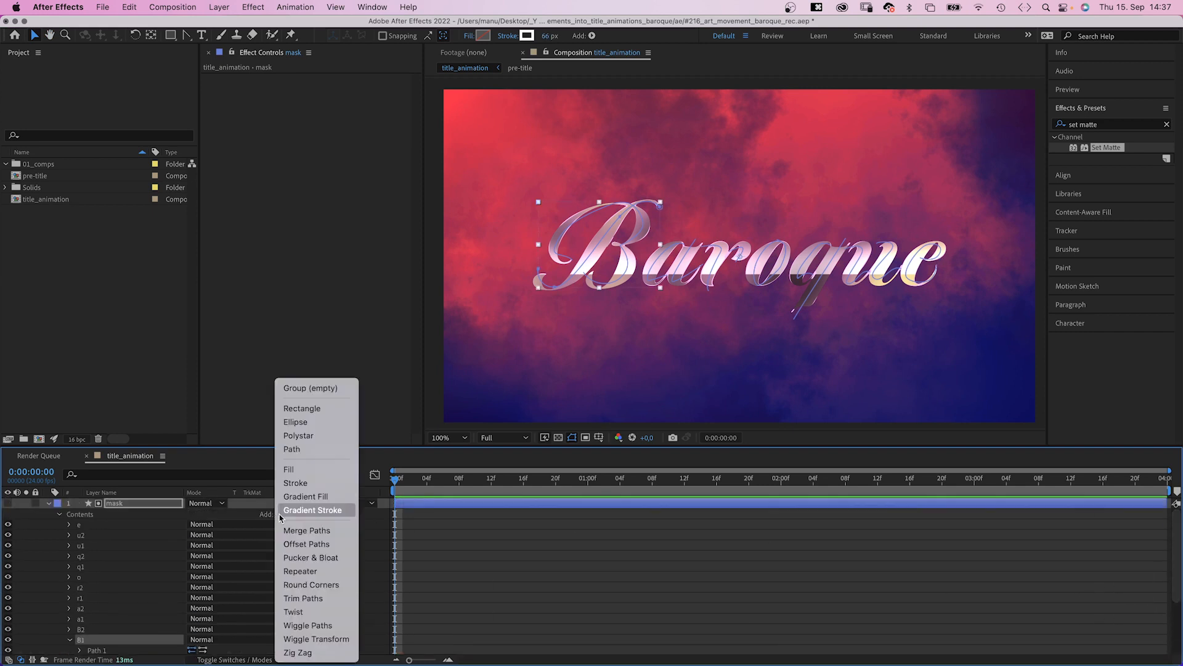
left_click(345, 598)
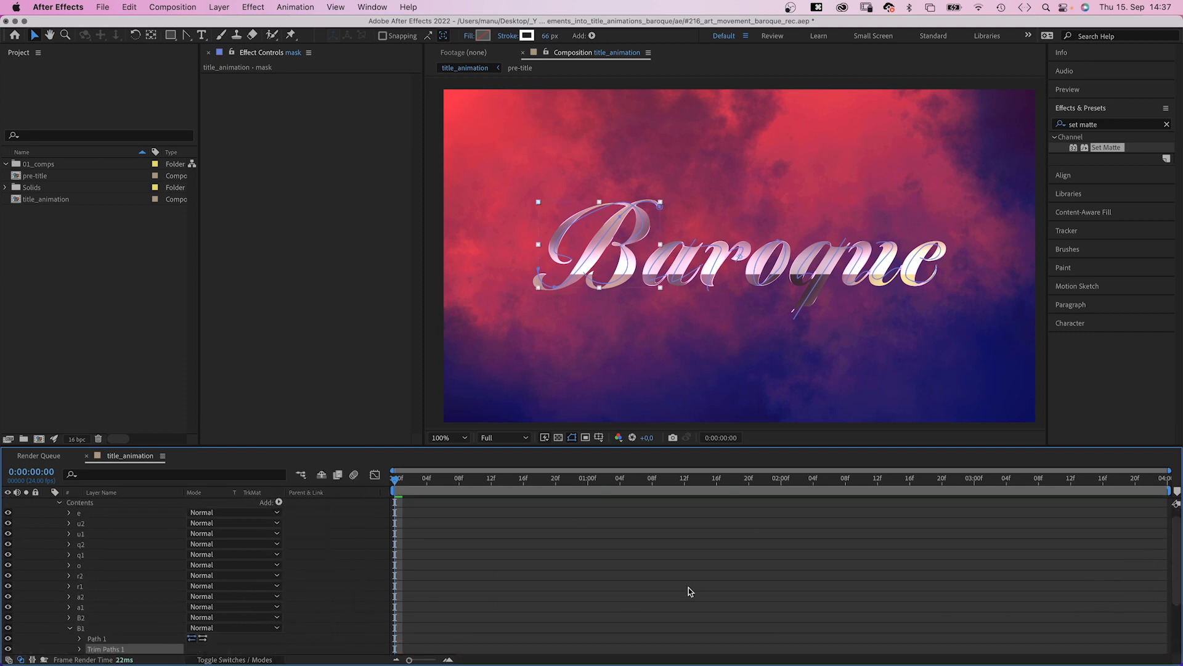
Keyframe B1's Trim Paths End from 0% at the first frame to 100% at 0:00:00:07
scroll(691, 586, "down", 4)
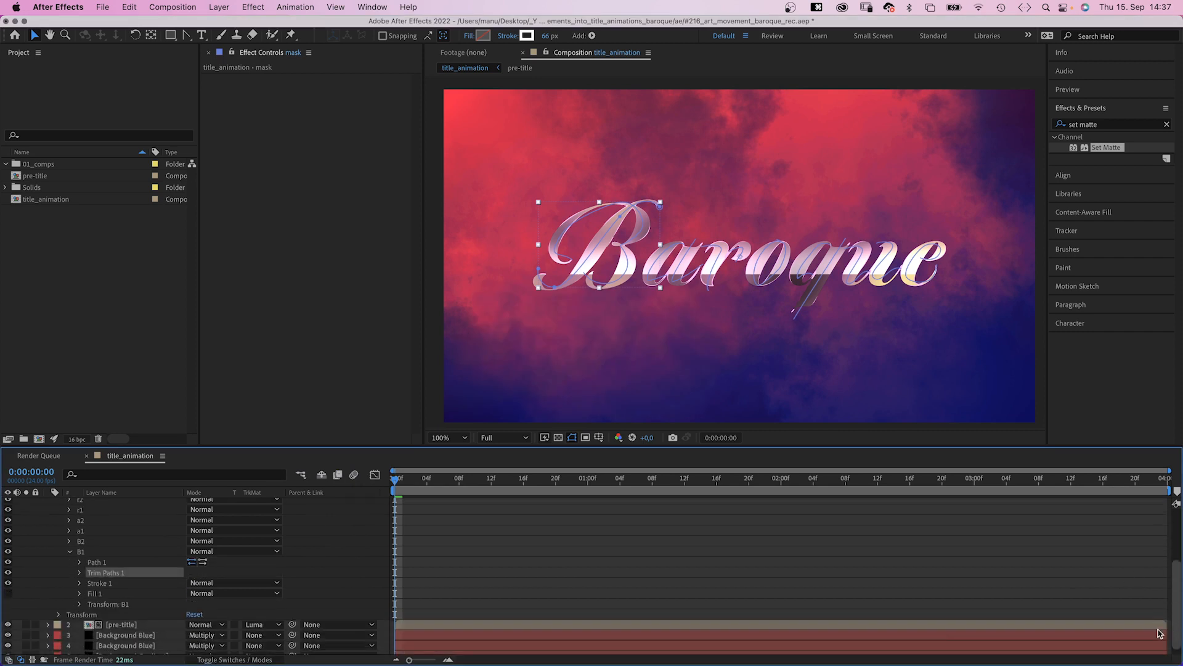
left_click(80, 567)
left_click_drag(195, 588, 153, 588)
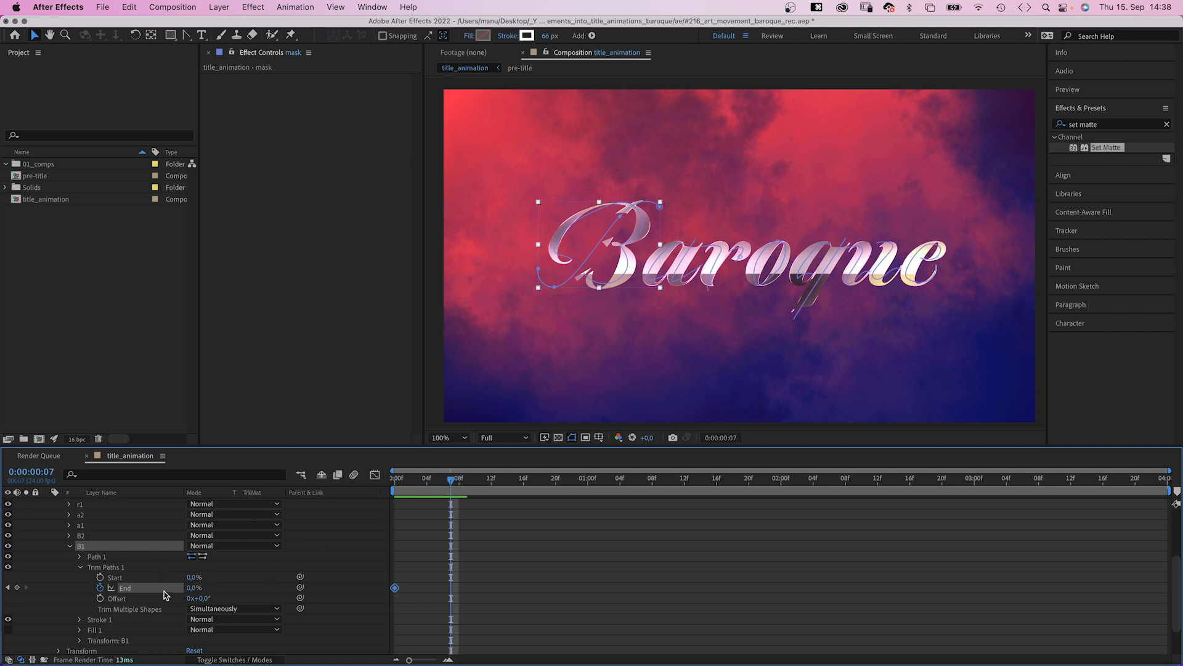
left_click_drag(198, 588, 241, 588)
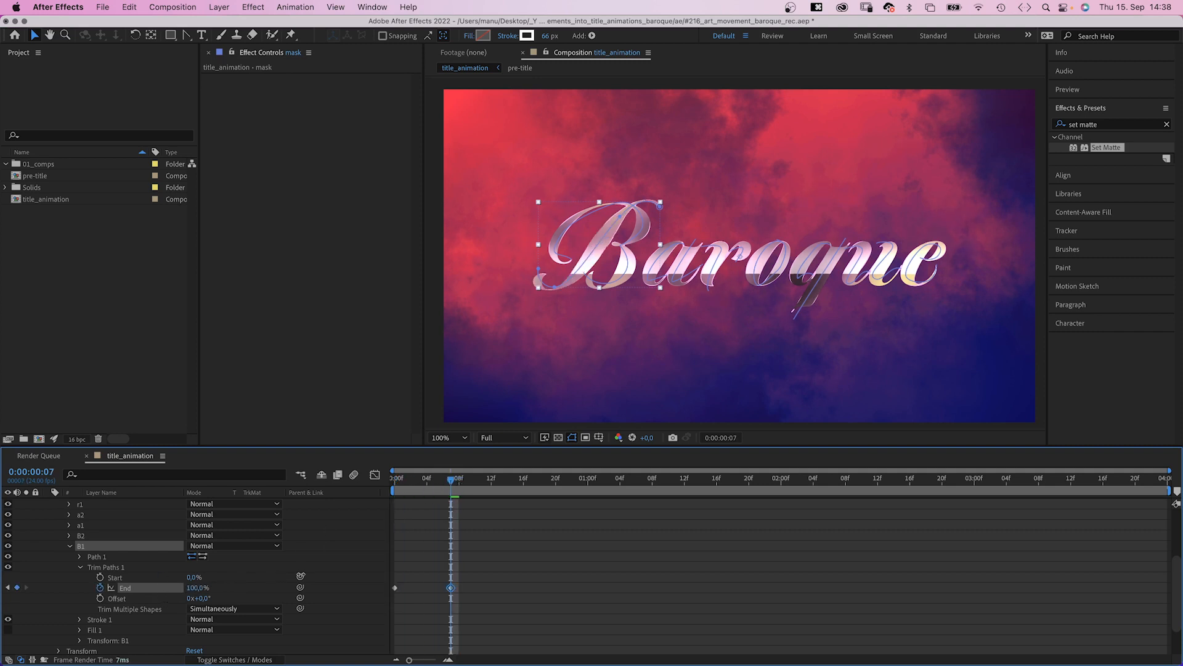
Ease both B1 End keyframes in the speed graph, with about 60% influence into the last keyframe
left_click(375, 475)
left_click_drag(450, 509, 434, 625)
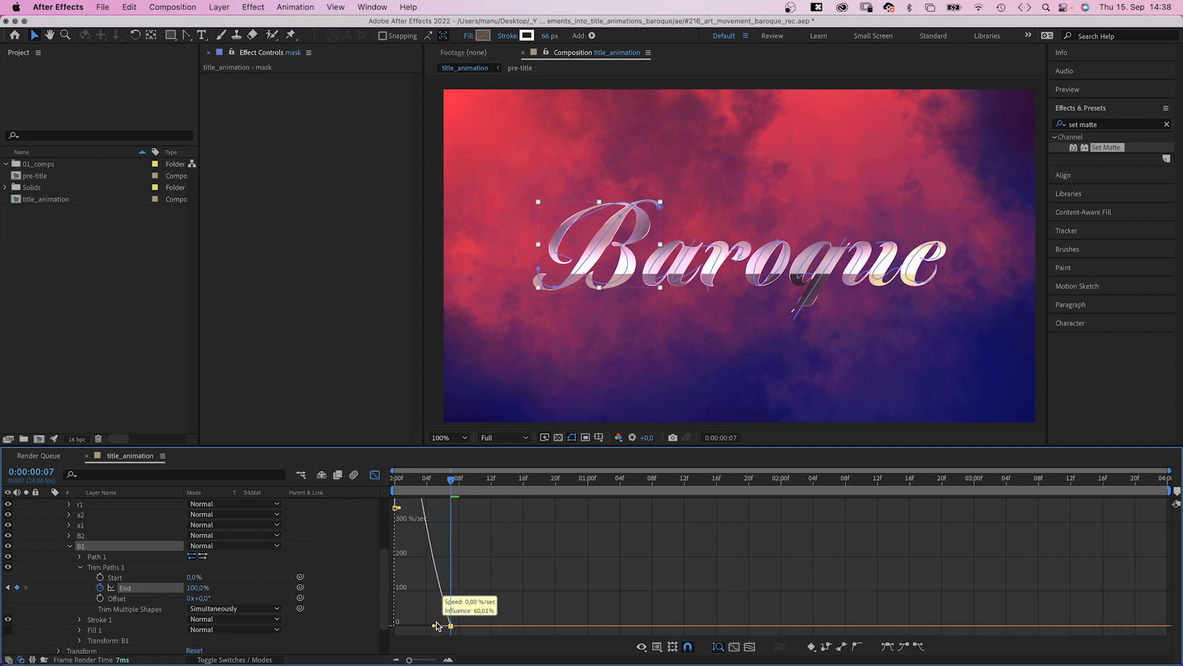
left_click_drag(406, 566, 408, 618)
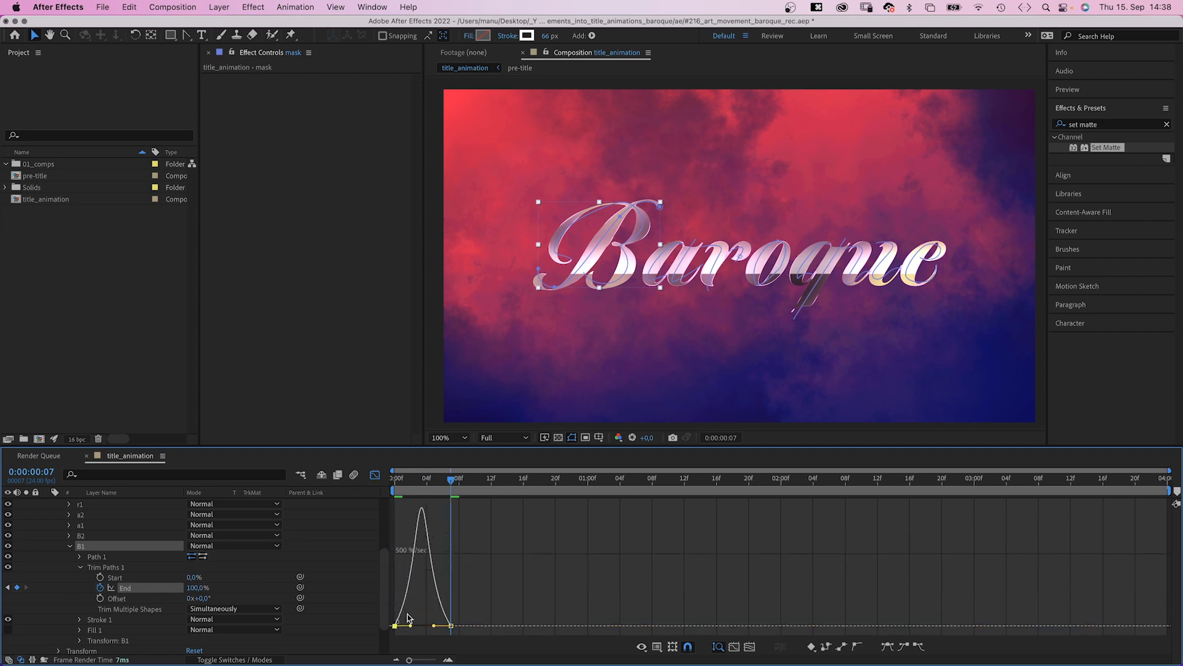
left_click(375, 475)
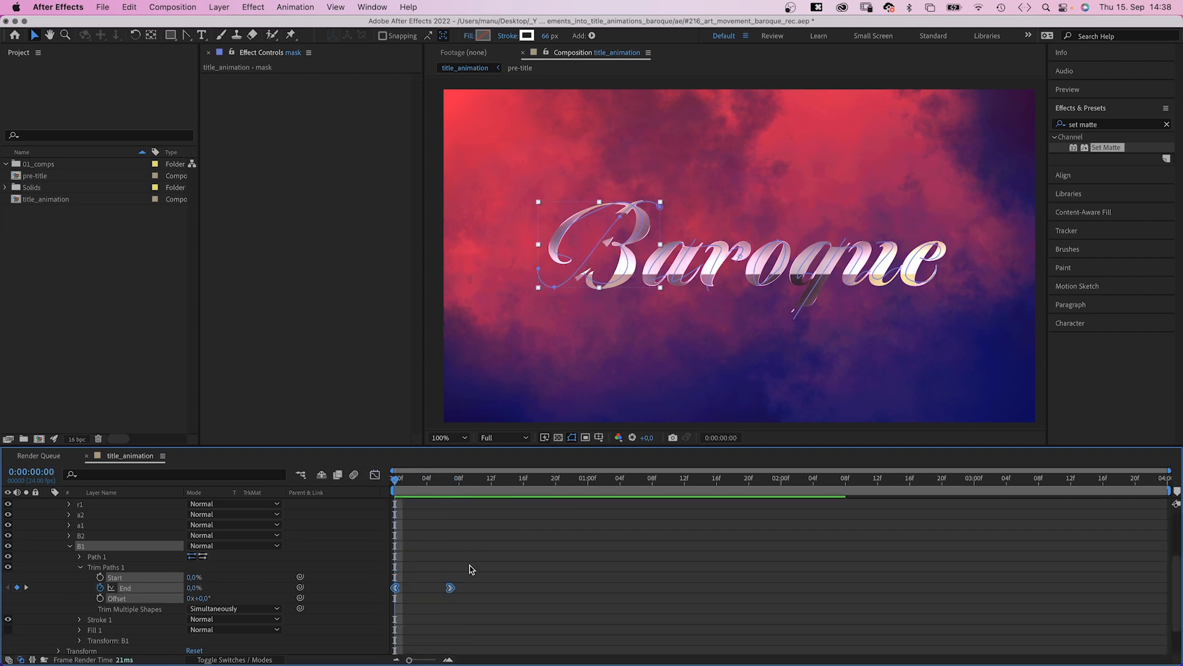
Copy B1's Trim Paths animation and paste it onto B2, a1 and the remaining letter shapes at staggered times
key("Home")
left_click_drag(491, 572, 391, 592)
key("super+c")
left_click(82, 535)
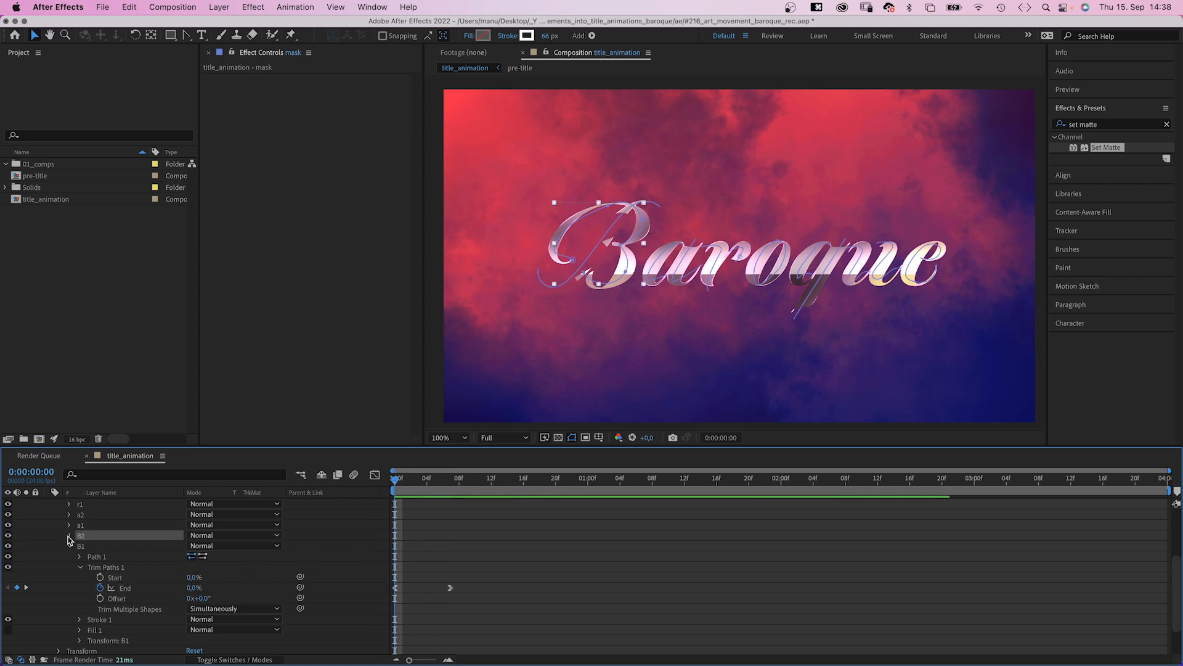
left_click(69, 535)
key("super+v")
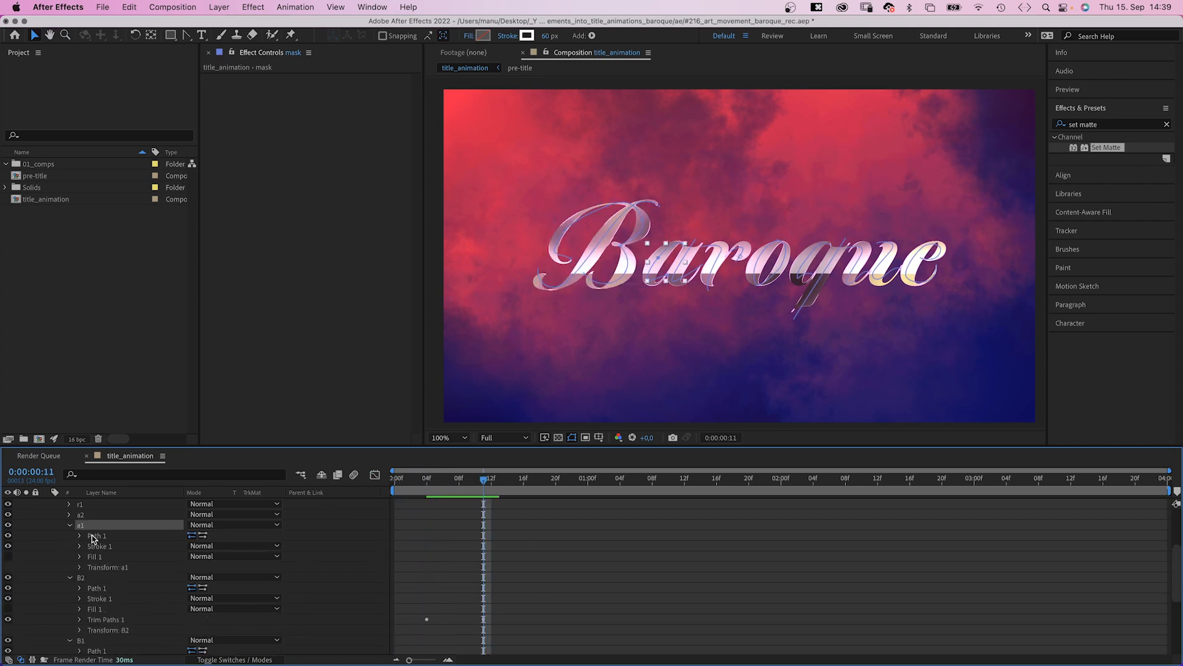
left_click_drag(486, 484, 554, 483)
key("super+v")
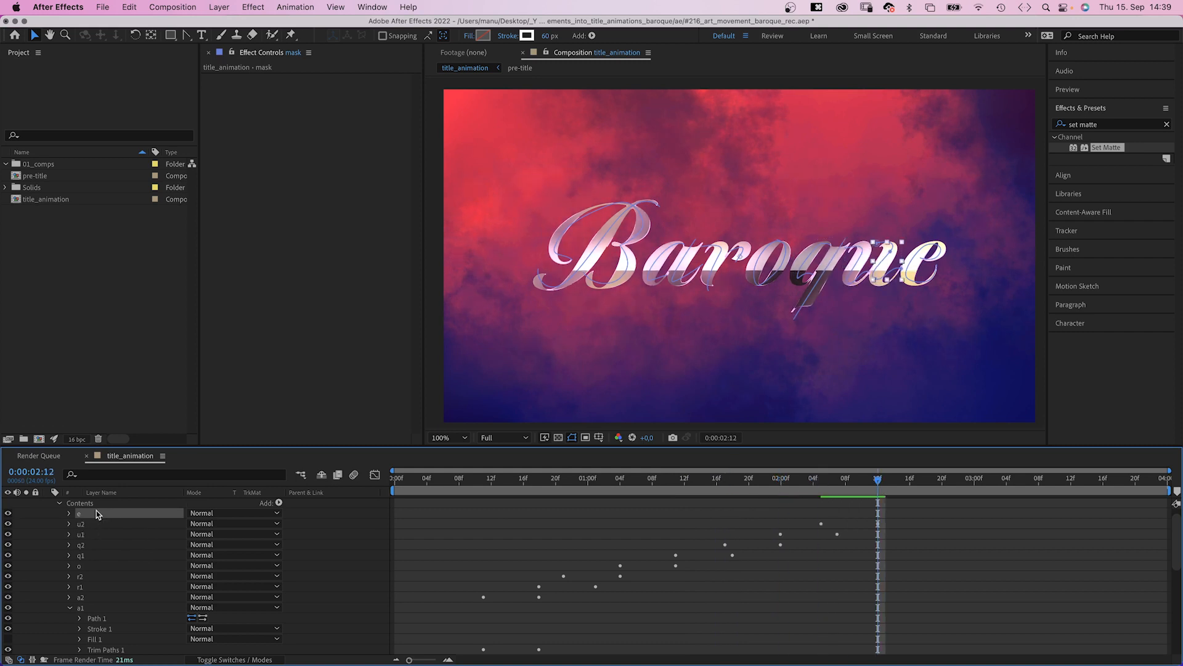
Preview the title reveal, then scrub through the u and e strokes to check where neighbouring letter parts show too early
key("space")
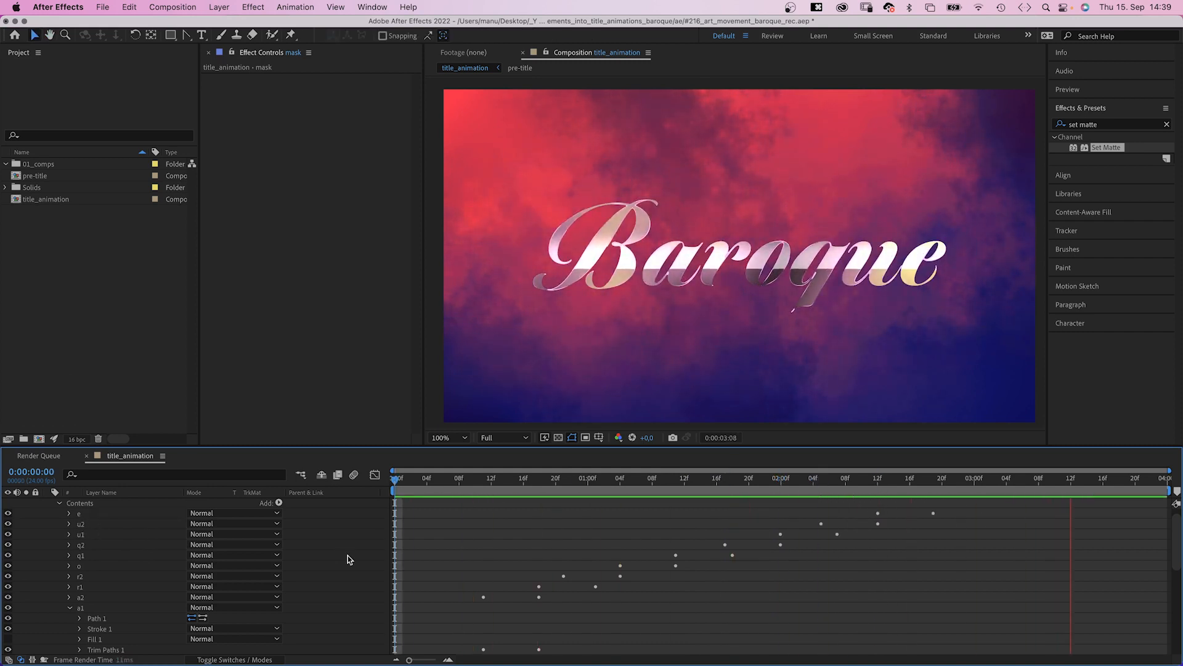
key("space")
left_click(555, 487)
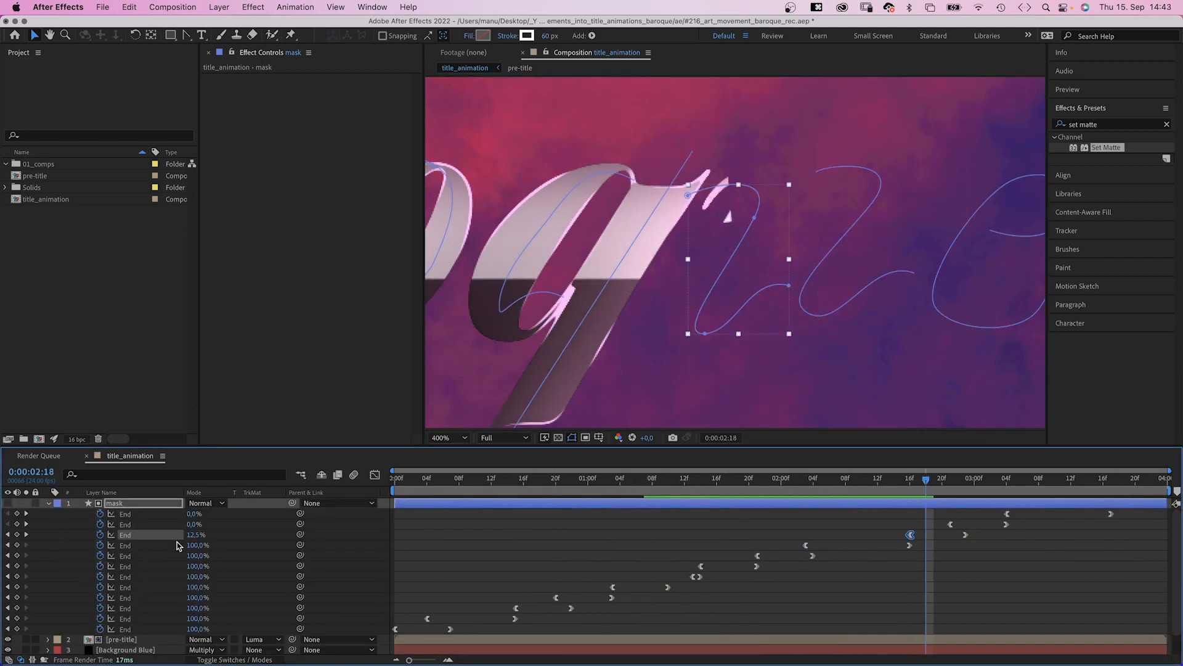
left_click_drag(929, 487, 1015, 487)
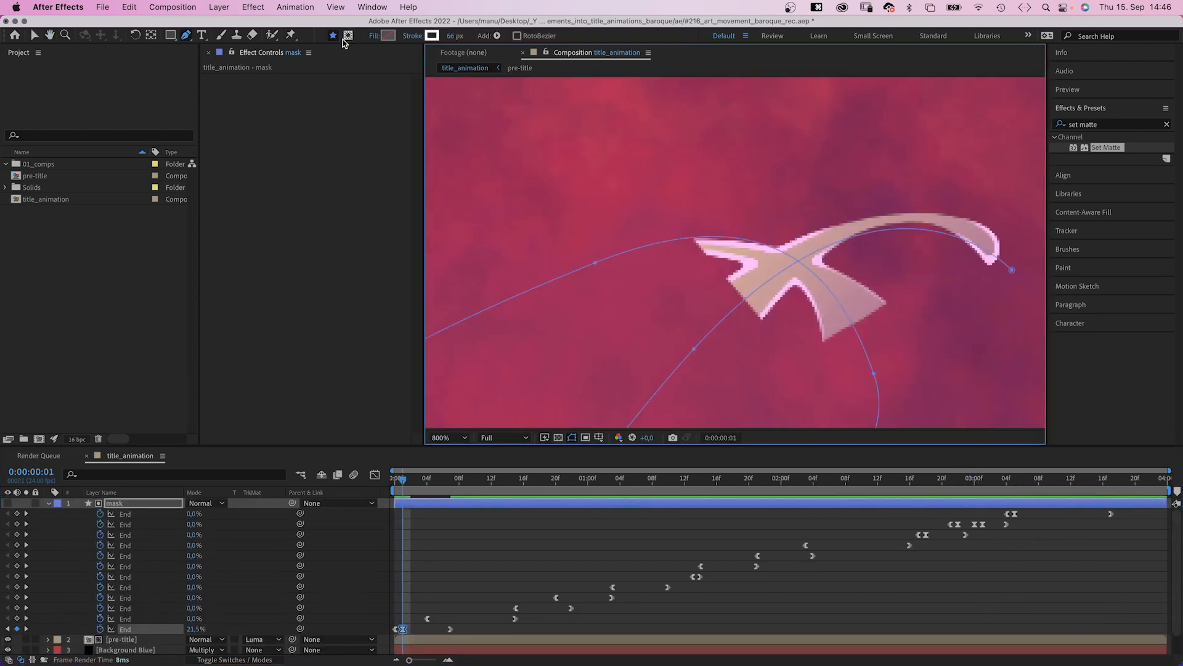
Draw a four-point mask on the mask layer around the stray fragment at the B's upper-left stroke and set it to Subtract
left_click(348, 37)
left_click(777, 243)
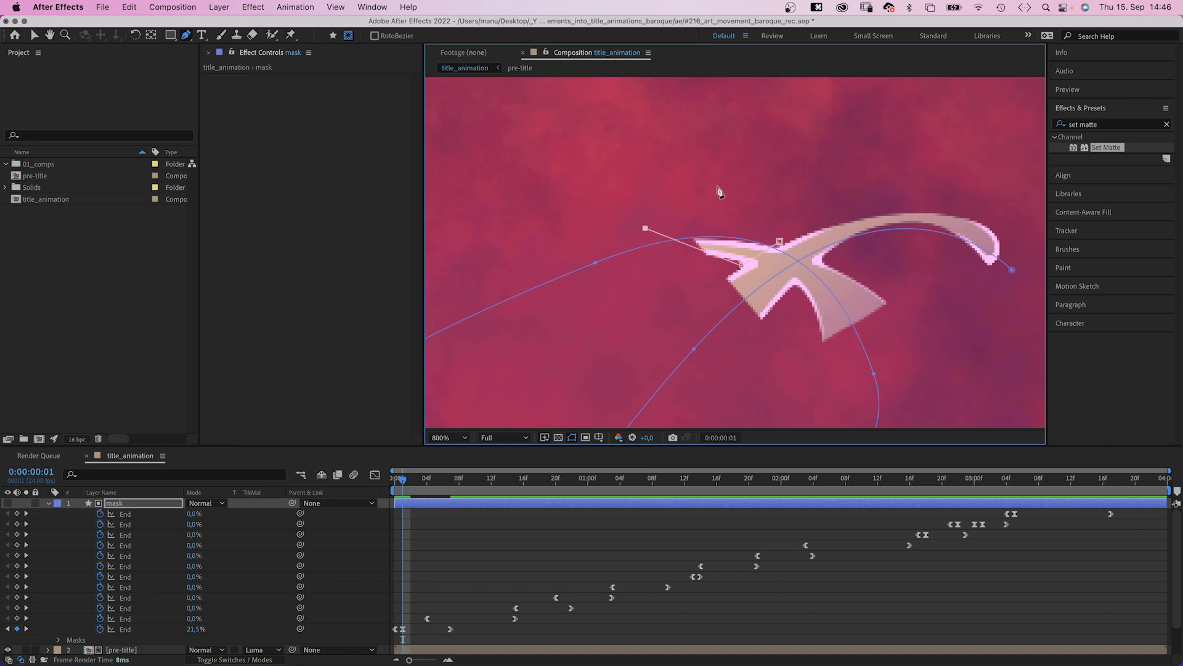
left_click(780, 243)
key("v")
left_click_drag(740, 265, 747, 287)
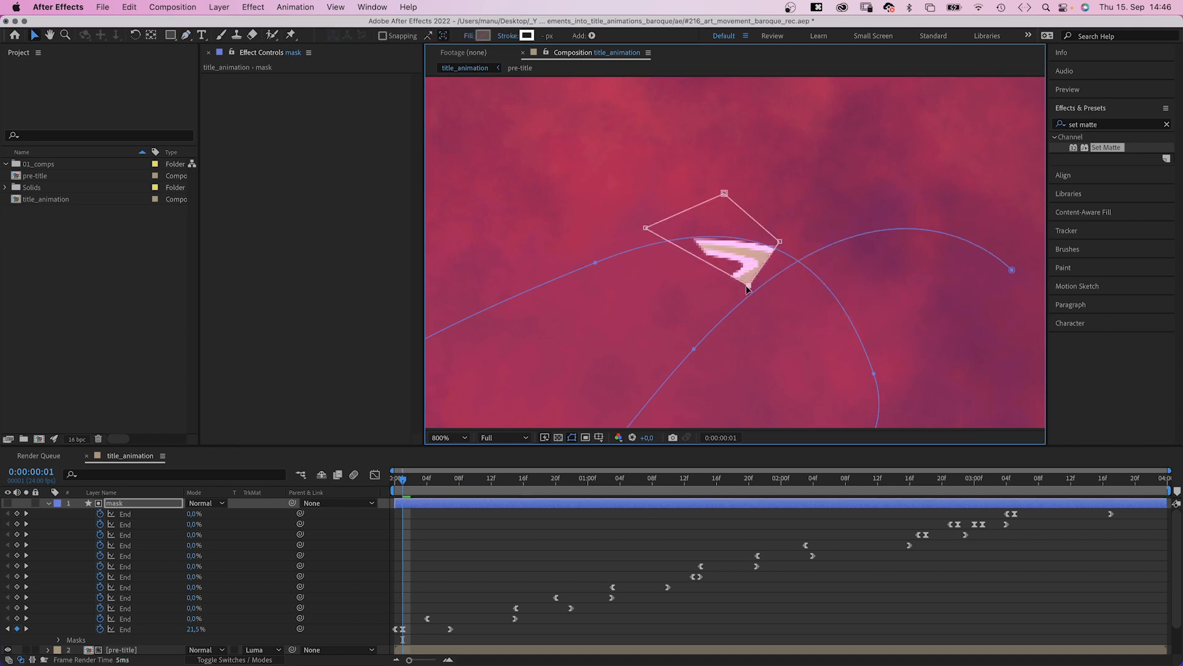
key("m")
left_click(206, 514)
left_click(212, 552)
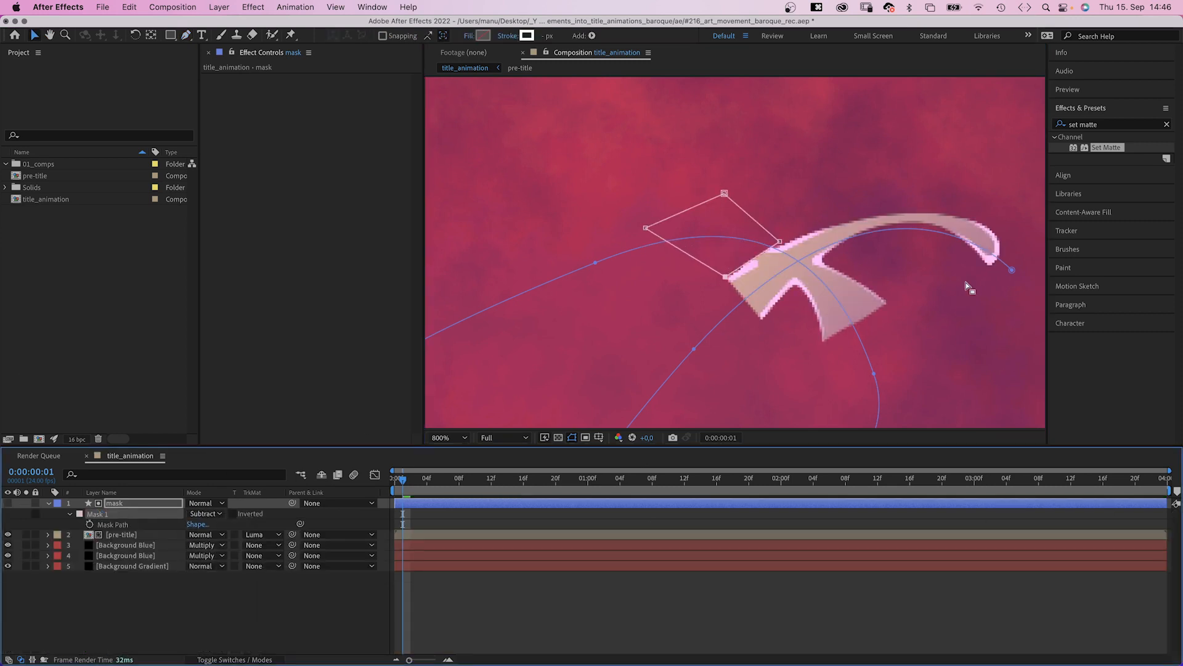
Draw a second mask around the stray fragment below the crossing at the B's top and set it to Subtract
key("g")
left_click(832, 254)
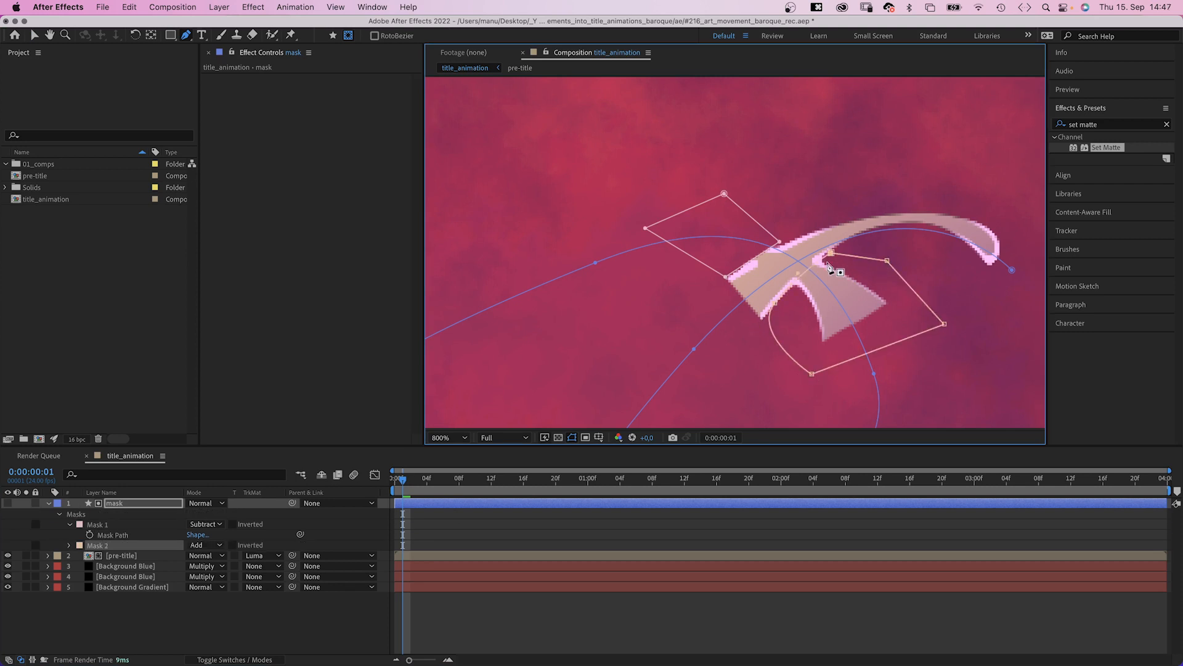
left_click(189, 545)
left_click(203, 583)
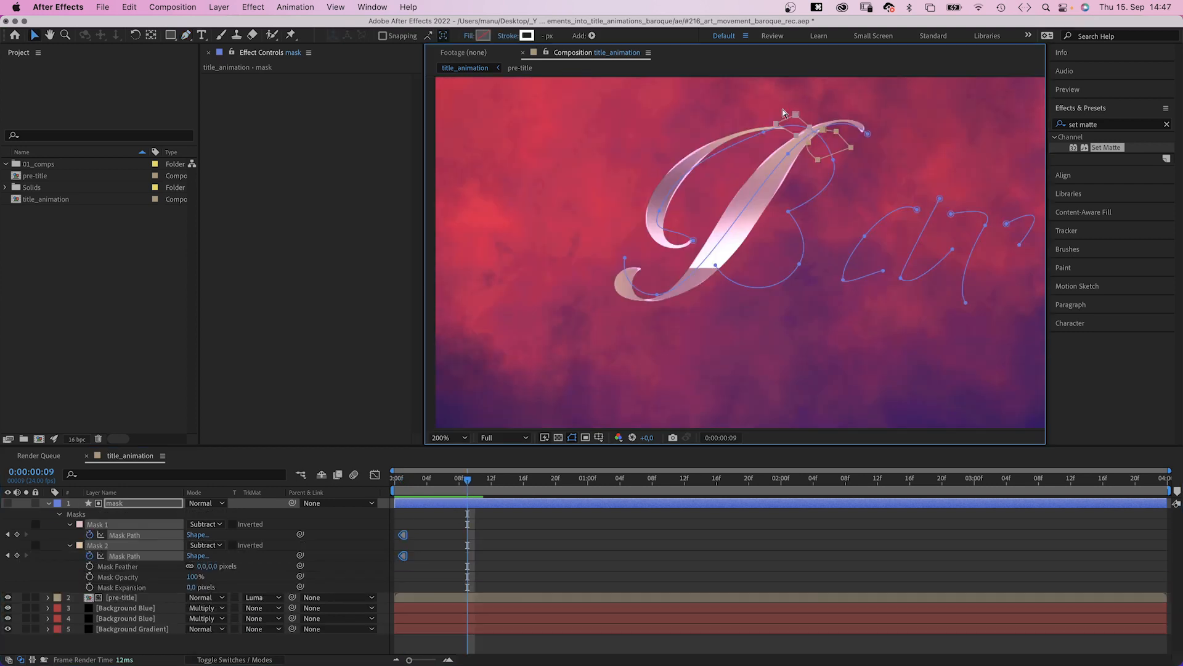
Advance one frame from 0:00:00:09 and move both selected mask paths up and away from the B
key("super+Right")
left_click_drag(796, 116, 862, 86)
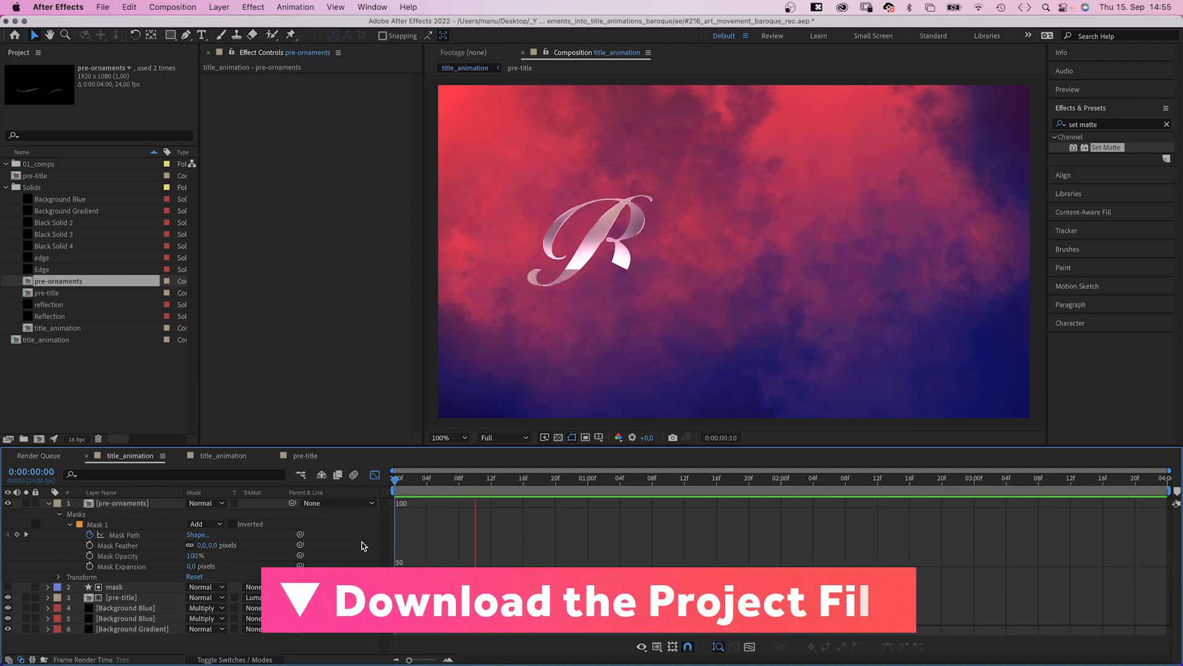
Switch the timeline from the graph editor to the layer bars while previewing the title with its ornaments
key("shift+F3")
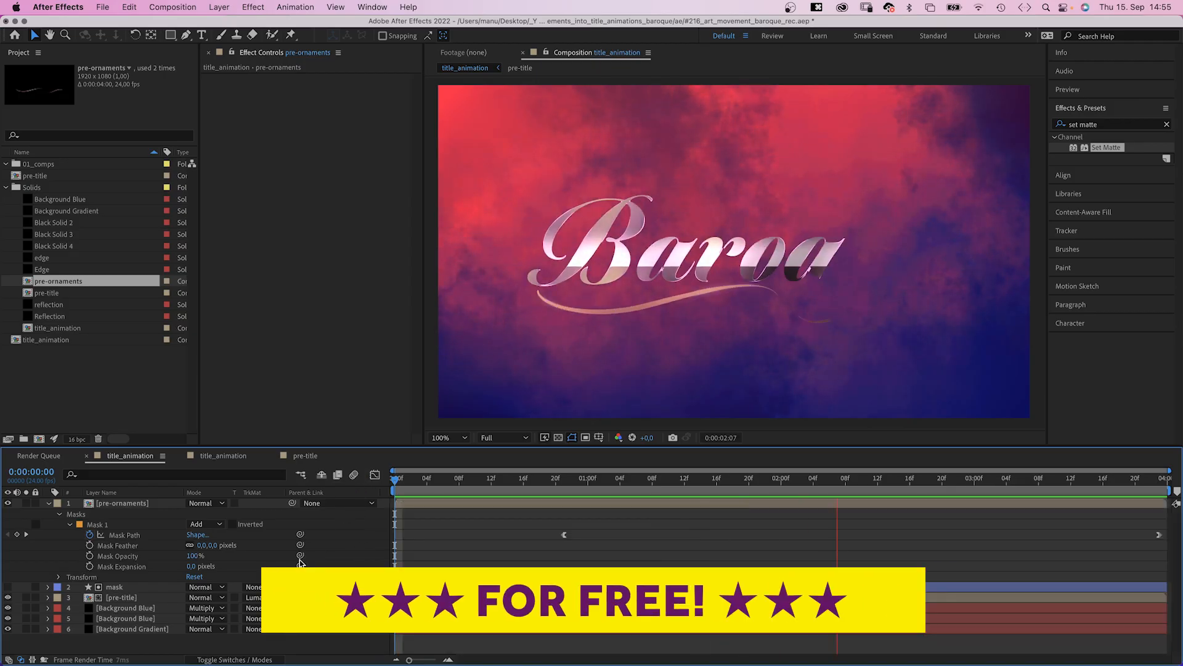